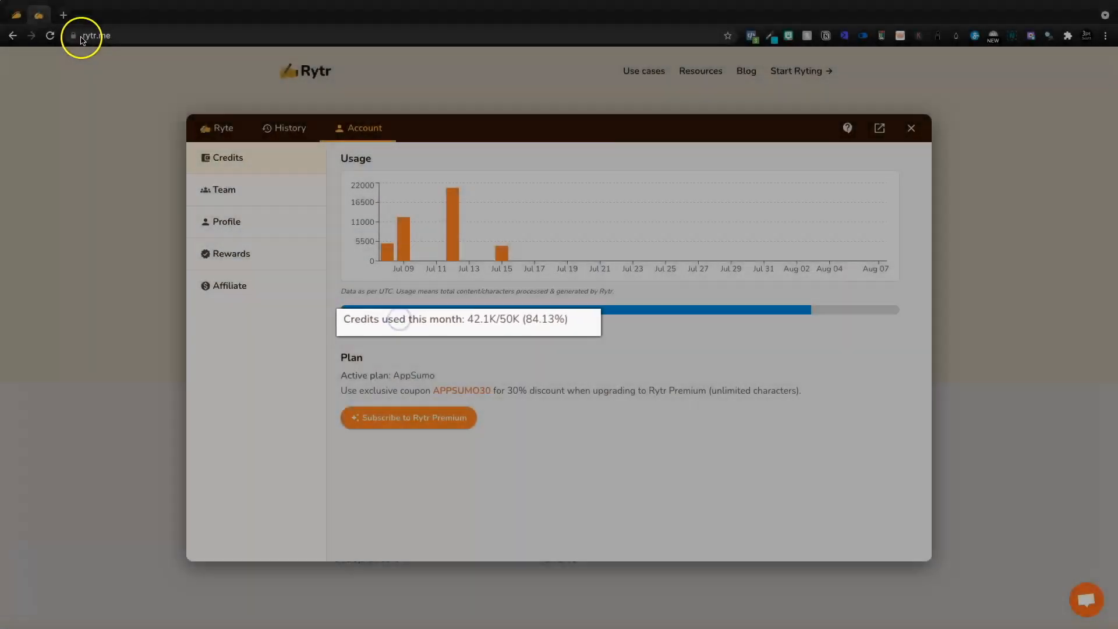
Step: Review the Rytr lifetime deal on AppSumo, highlighting the monthly character allowance in its plan features
left_click(22, 17)
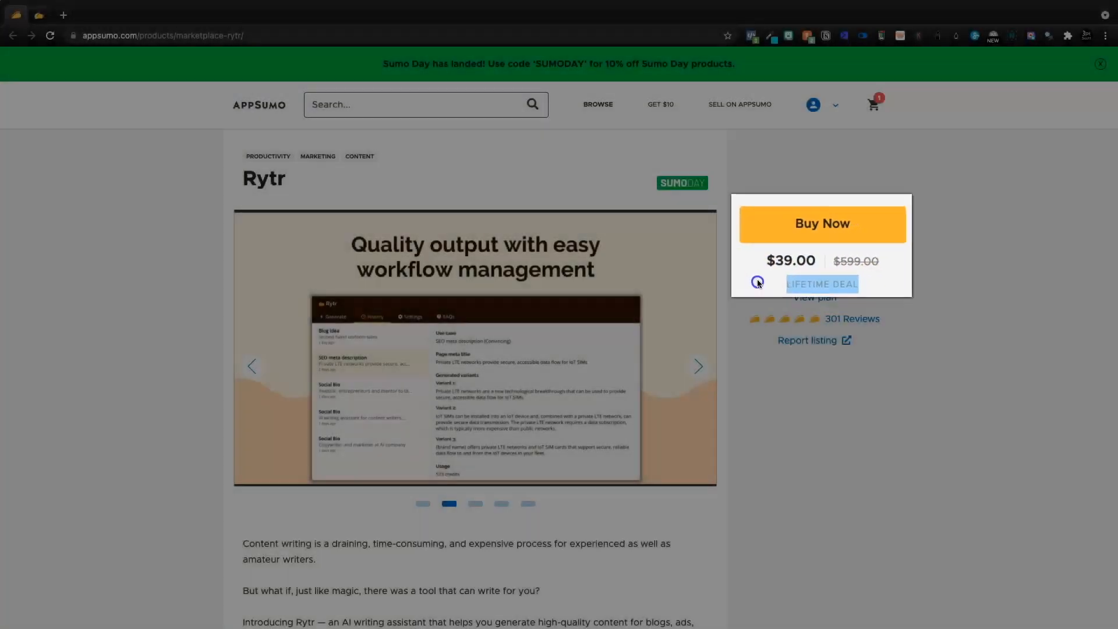
scroll(759, 276, "down", 20)
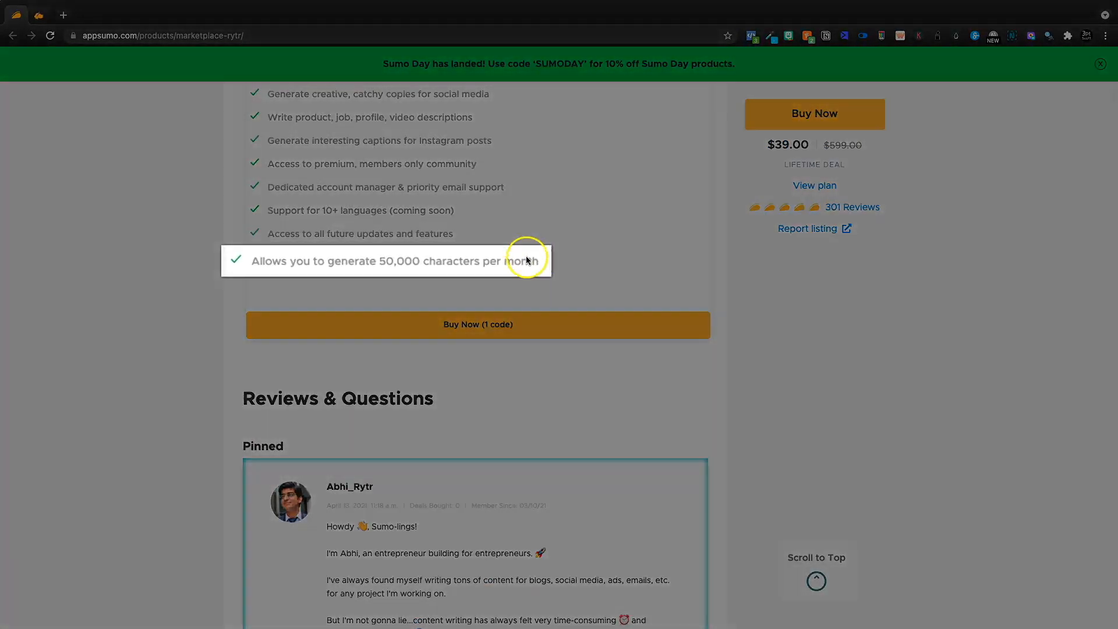
triple_click(527, 260)
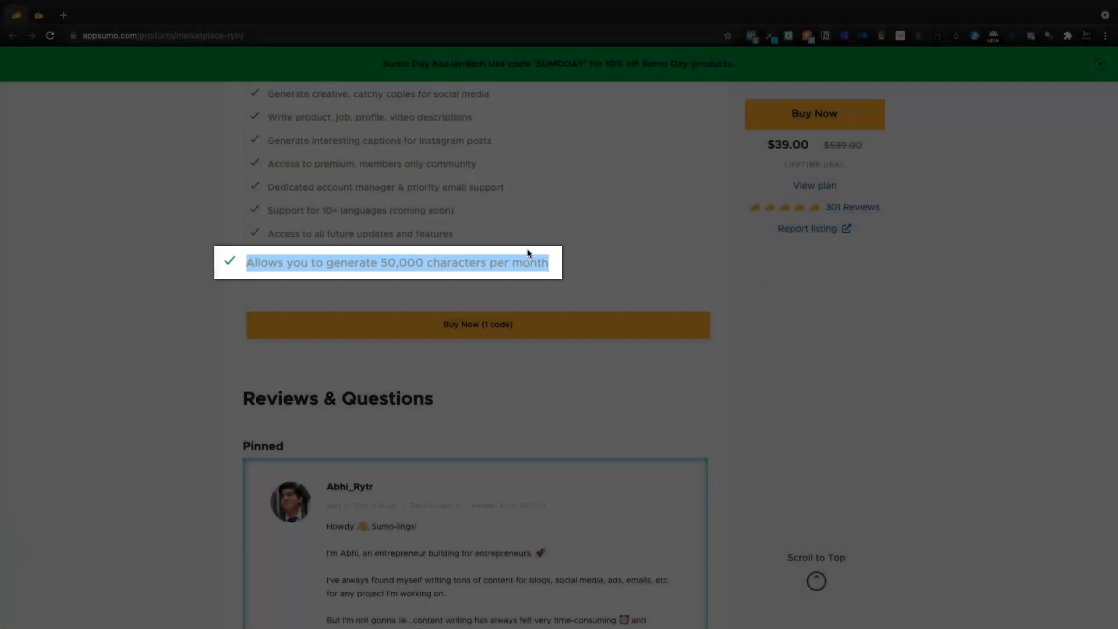
left_click(526, 251)
scroll(528, 251, "up", 5)
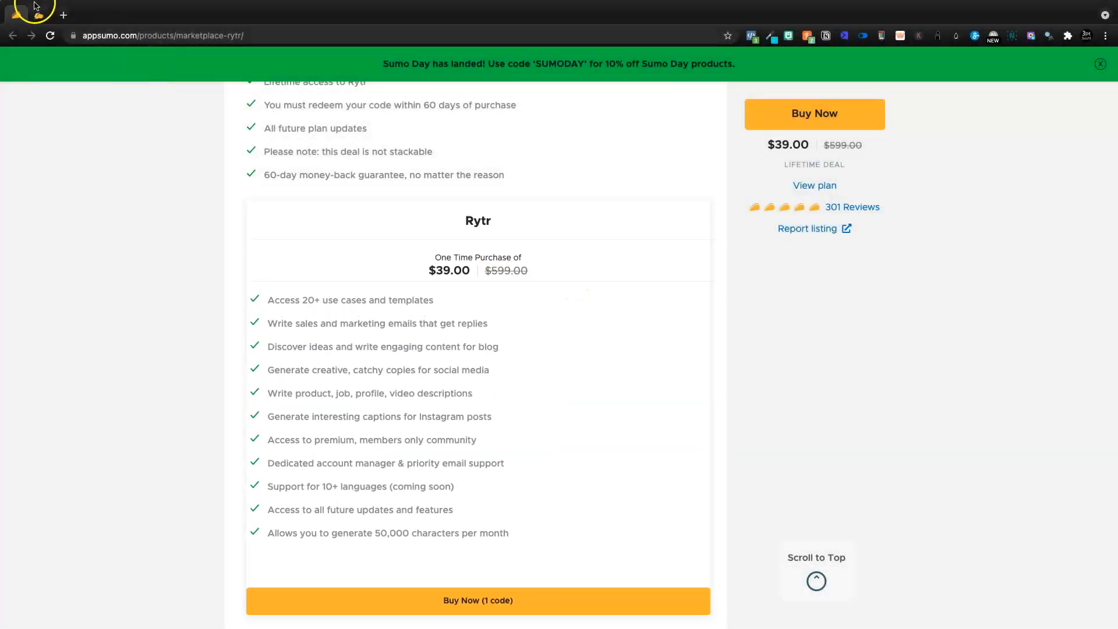
Step: Return to the Rytr account's credits page and highlight the coupon offer for upgrading to Rytr Premium
left_click(39, 16)
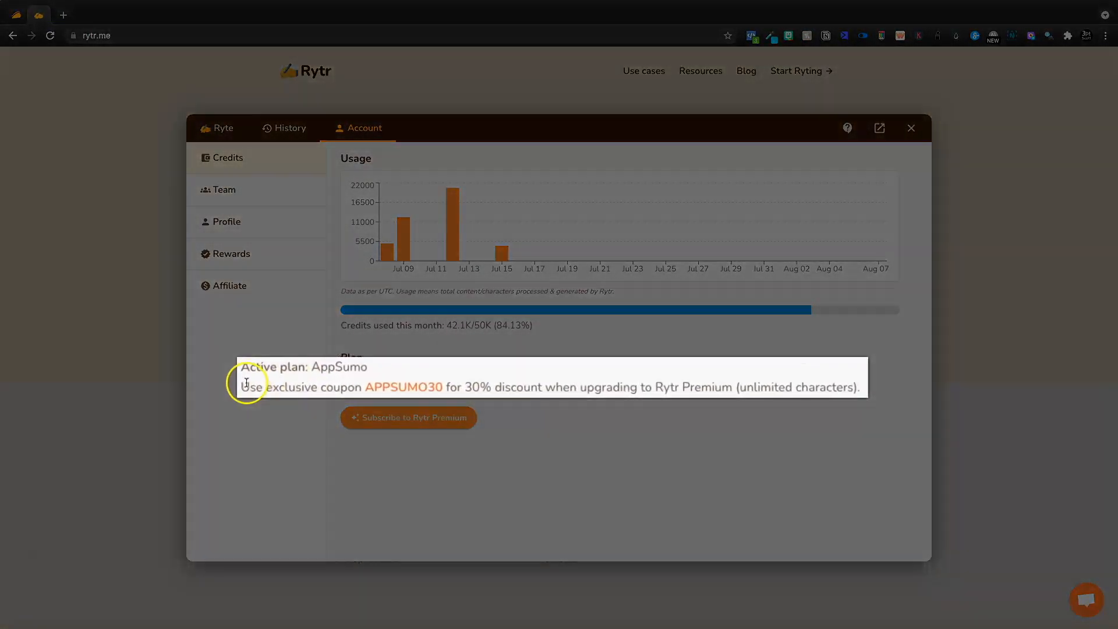
left_click_drag(247, 382, 781, 387)
left_click(783, 387)
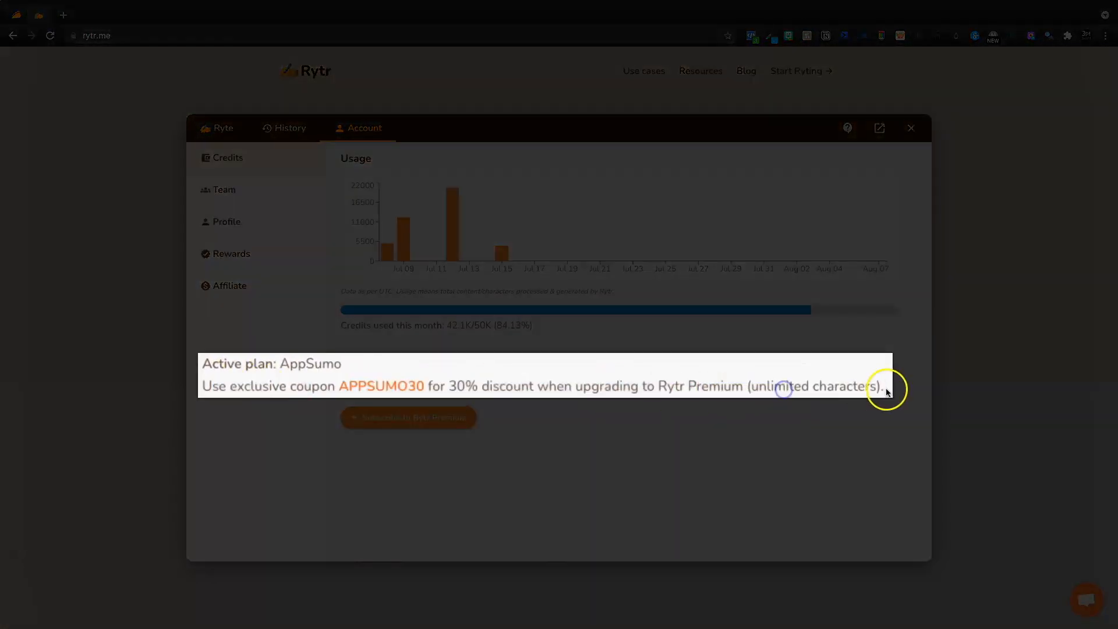
triple_click(888, 373)
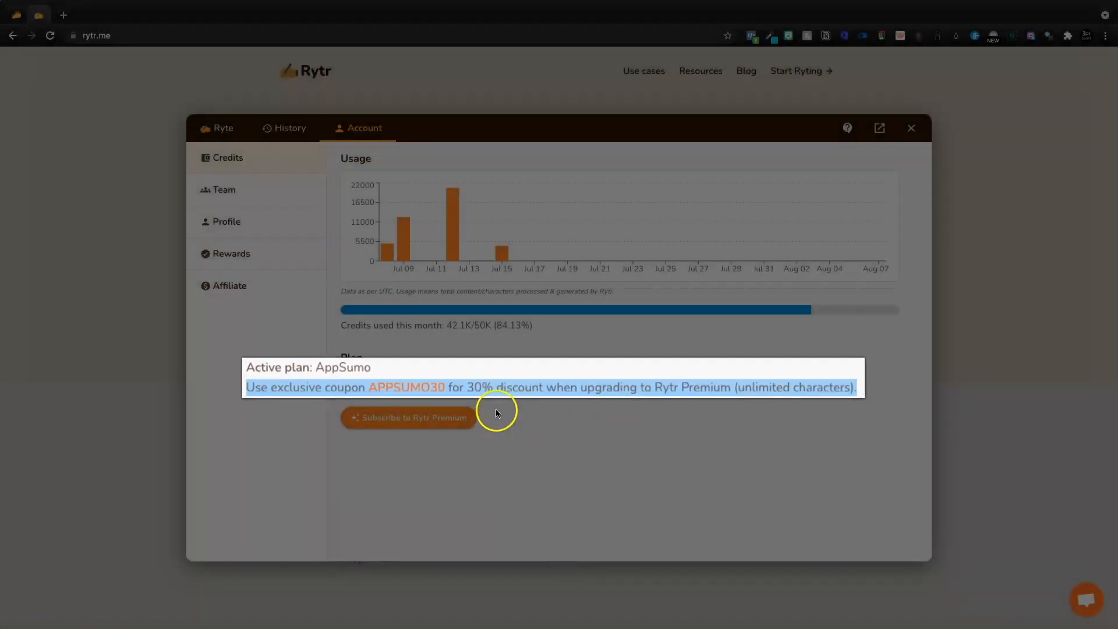
Step: Open the Rytr Premium subscription form, apply the coupon appsumo30 and select yearly payment
left_click(459, 414)
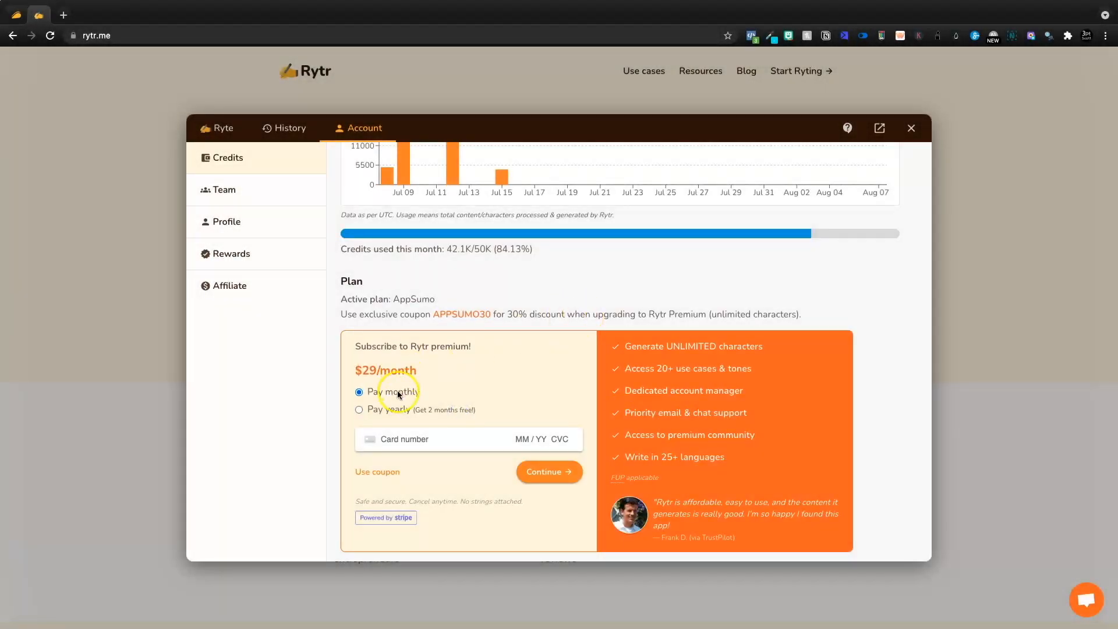
left_click(387, 469)
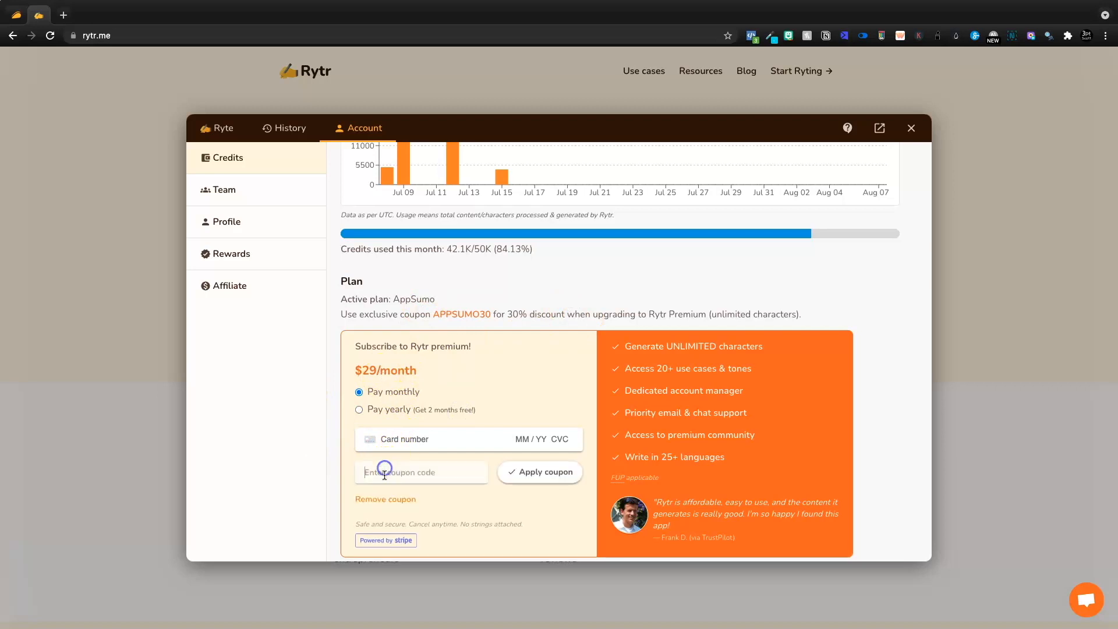
left_click(549, 481)
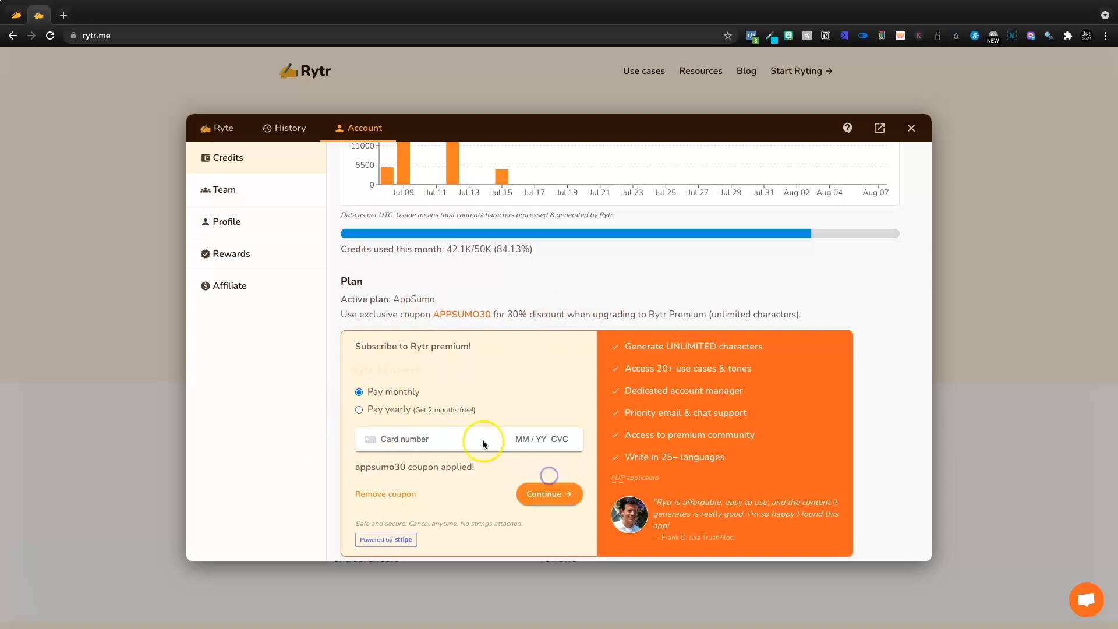
left_click(400, 412)
left_click_drag(412, 371, 358, 373)
left_click(373, 375)
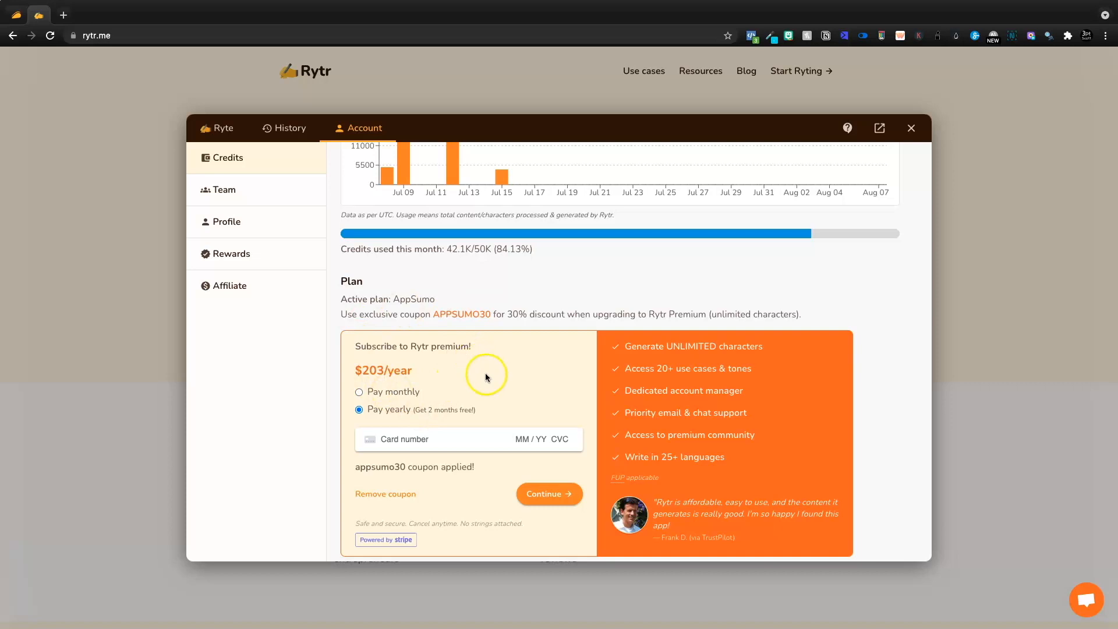
Step: Compare Rytr Premium's character allowance on the account page with the plan features of the AppSumo deal
scroll(474, 320, "up", 3)
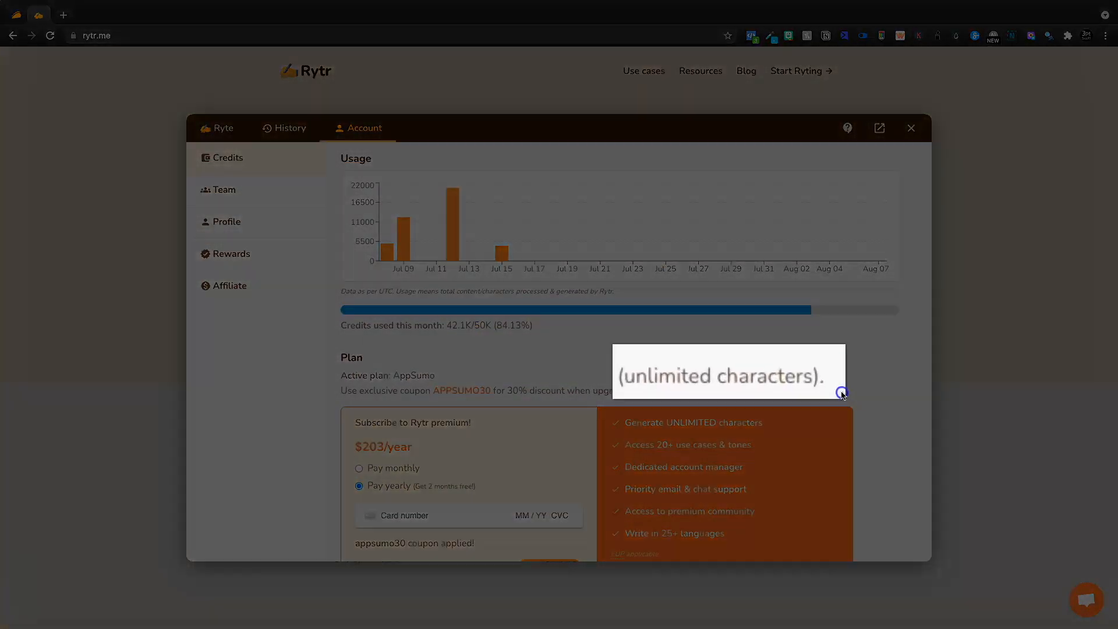
left_click_drag(841, 390, 712, 391)
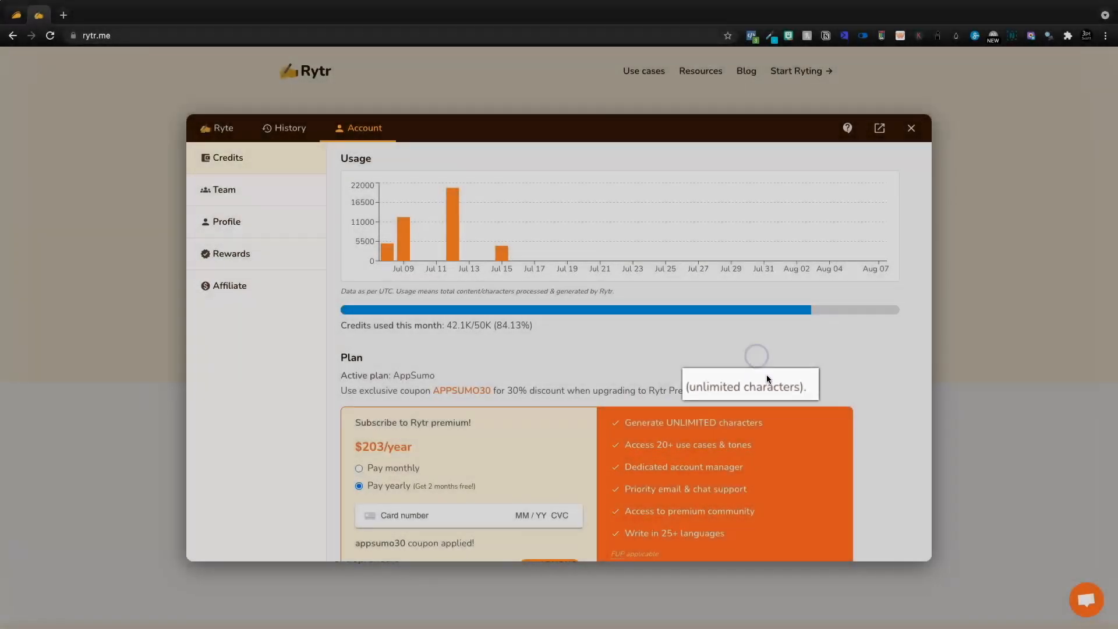
left_click(540, 160)
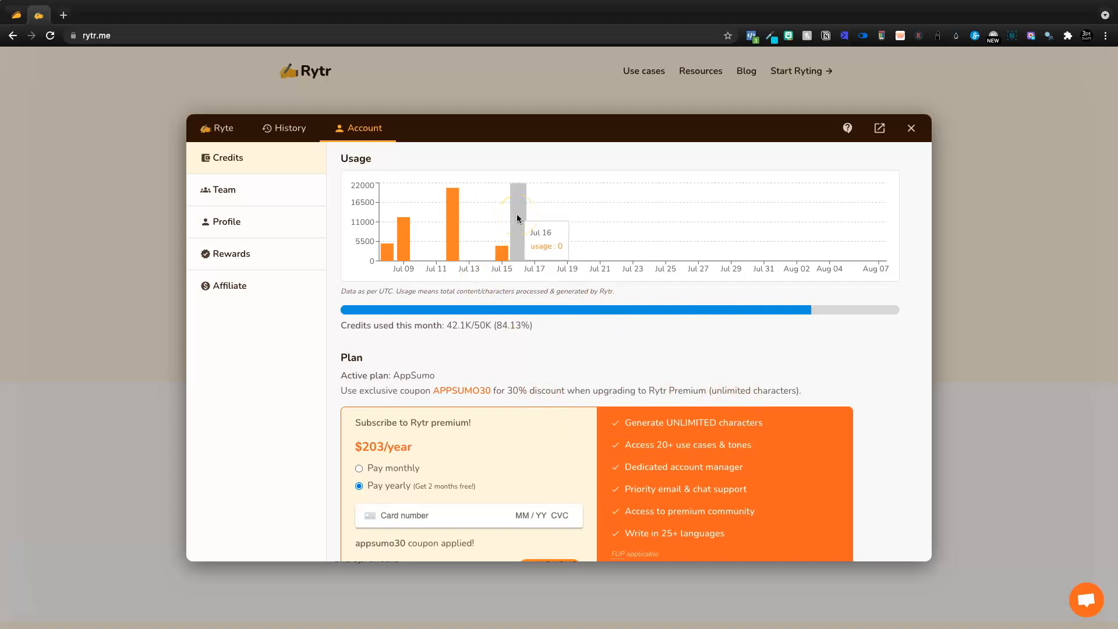
left_click(16, 14)
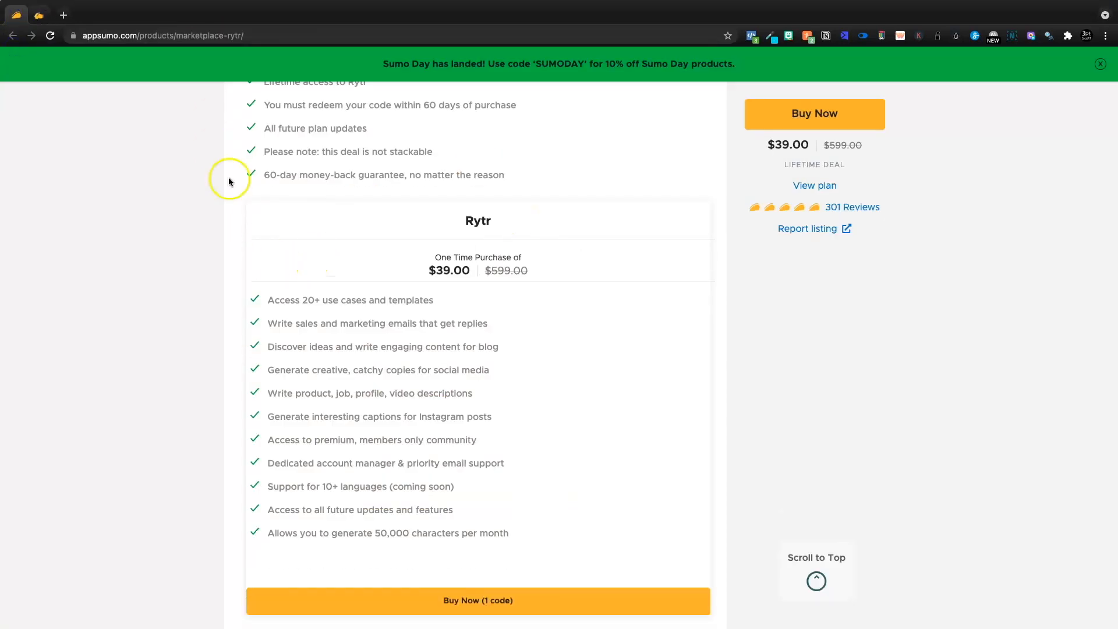
left_click(32, 8)
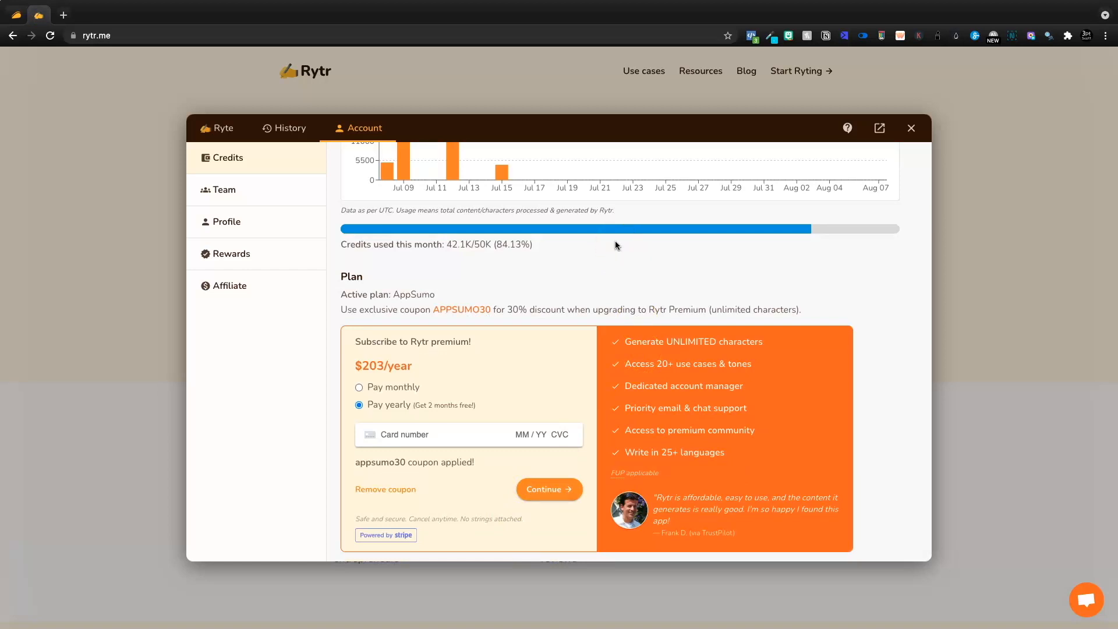
scroll(615, 240, "up", 3)
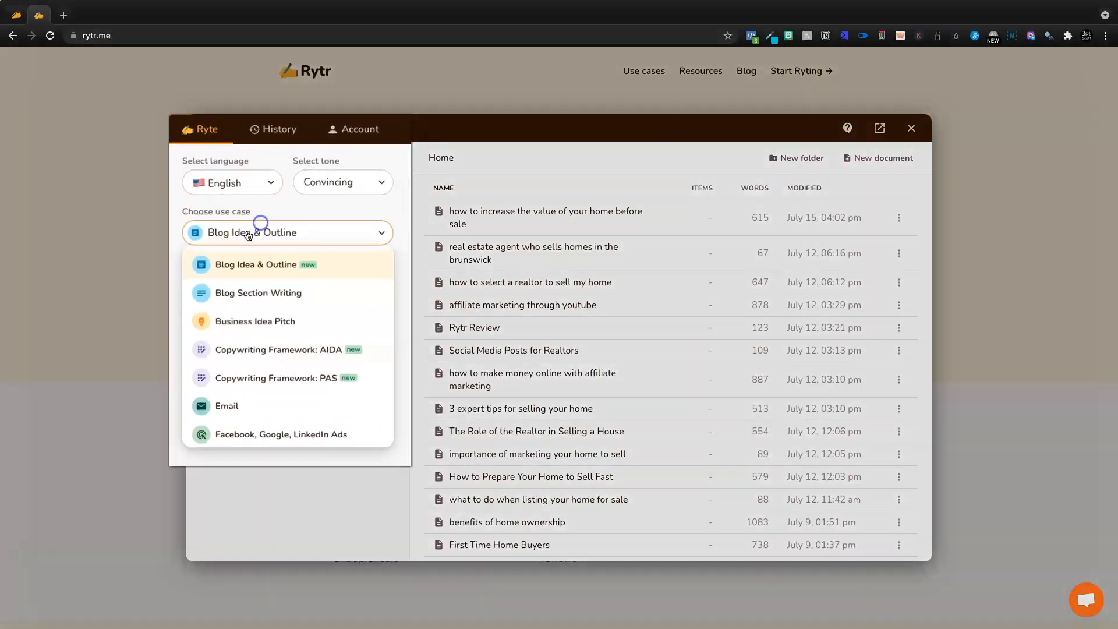
Step: Choose the Testimonial & Review use case and enter Rytr as the name to review
scroll(209, 396, "down", 10)
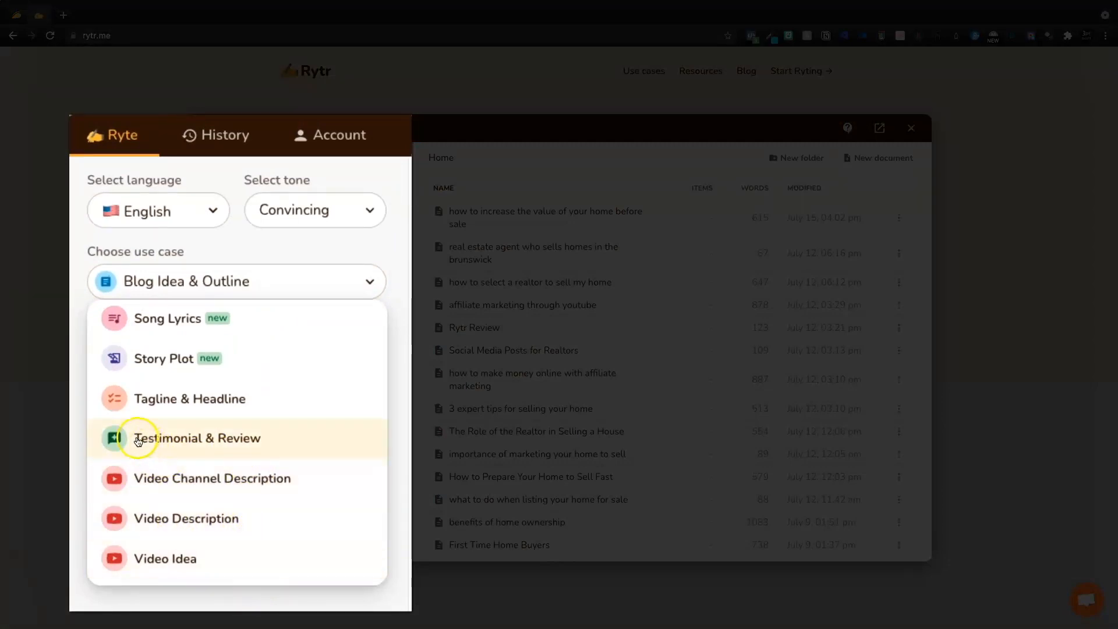
left_click(202, 442)
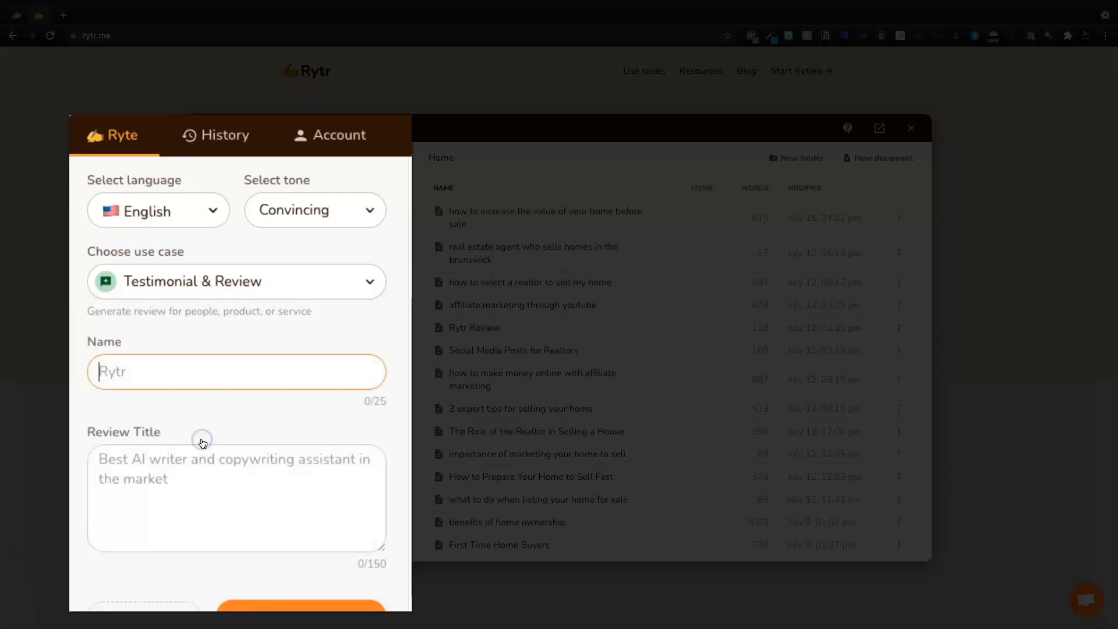
type("ytr")
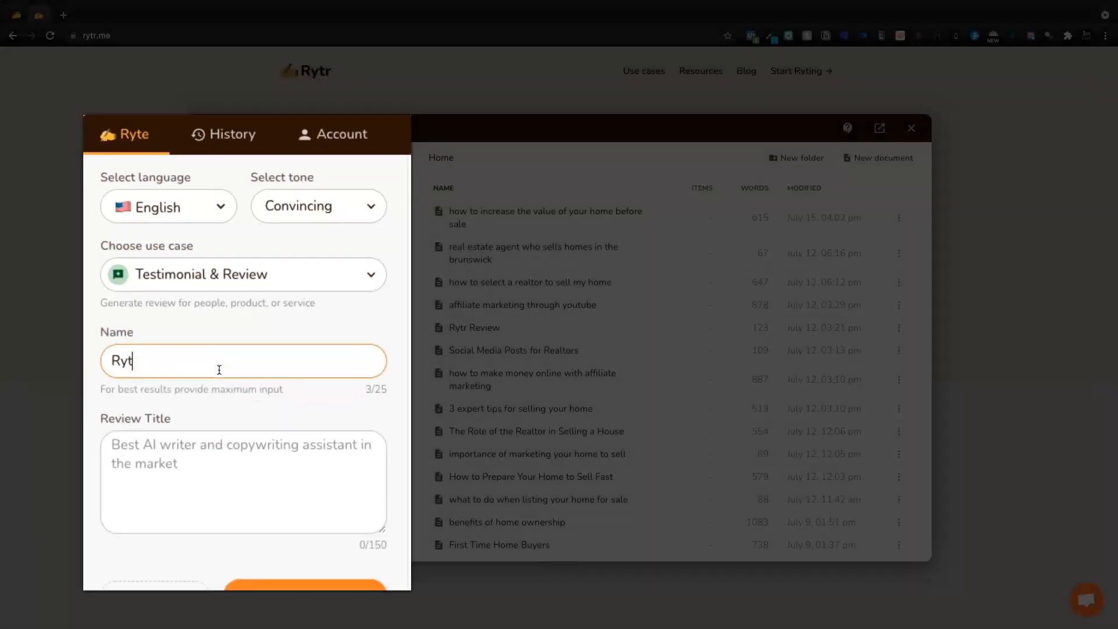
Step: Enter the review title praising Rytr as the best ai writing tool used, one of the easiest on the market, great value and a must pickup from appsumo
left_click(244, 529)
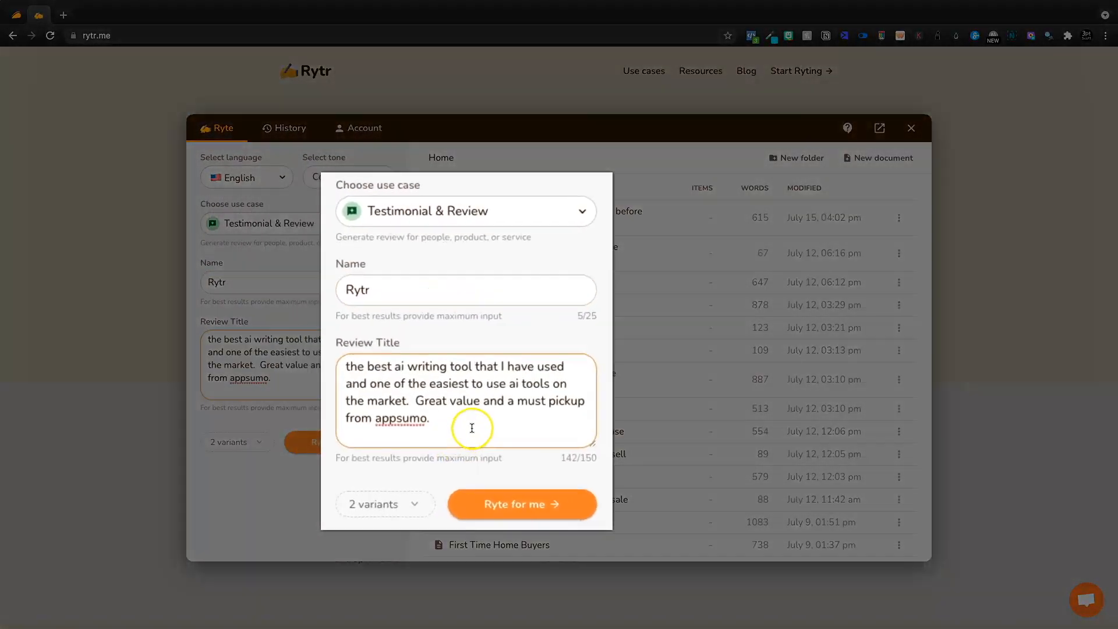
key("ctrl+a")
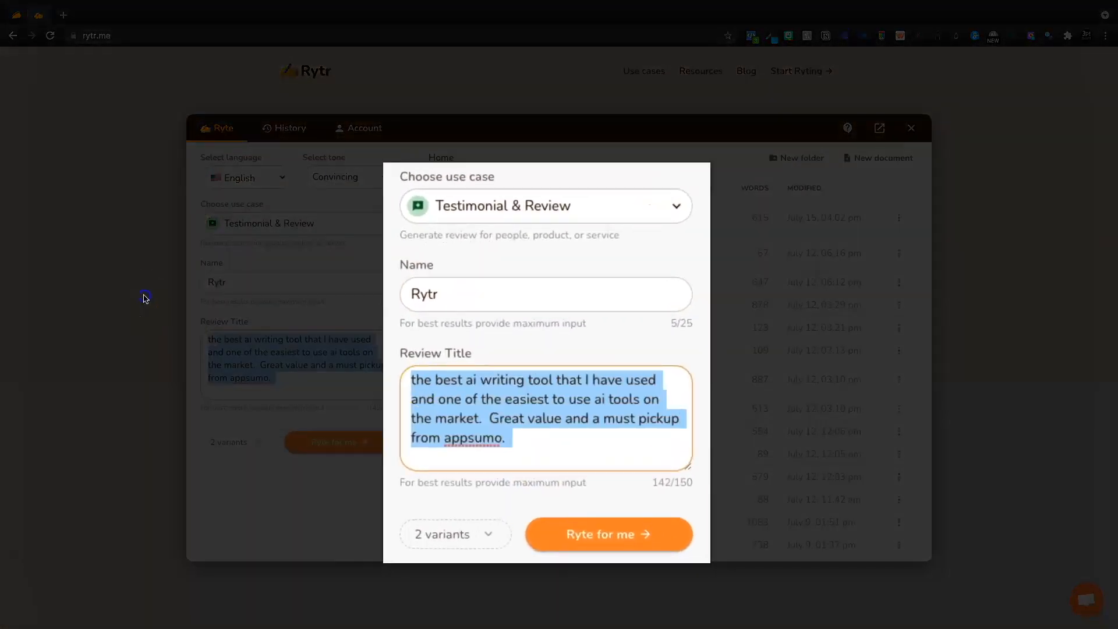
left_click(303, 365)
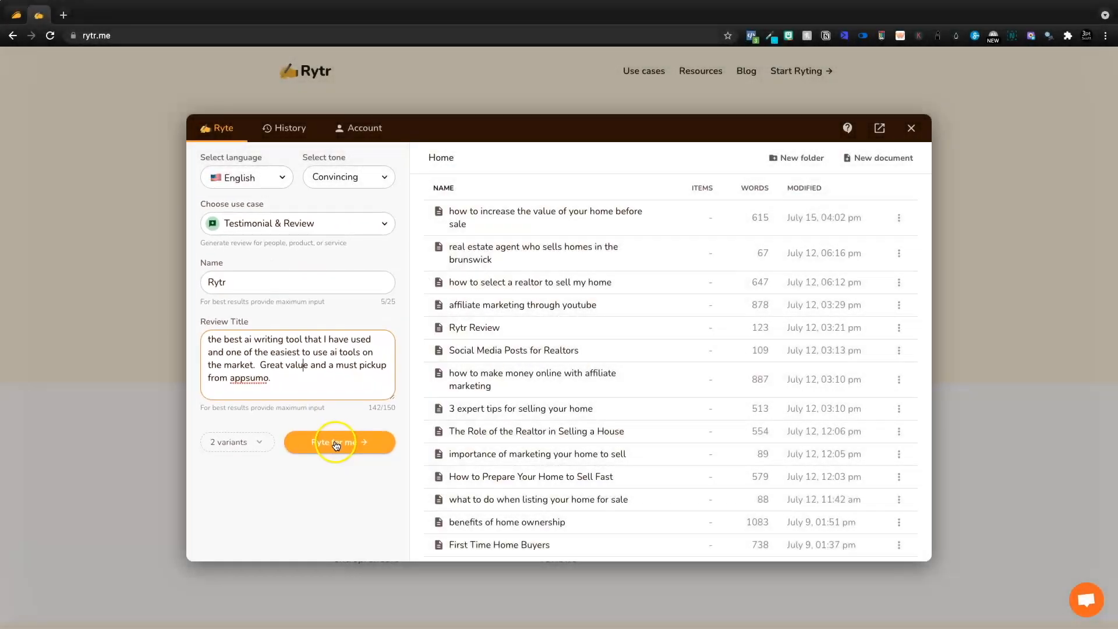
Step: Set the number of variants to generate for the review to 1 variant
left_click(216, 439)
left_click(203, 469)
left_click(241, 441)
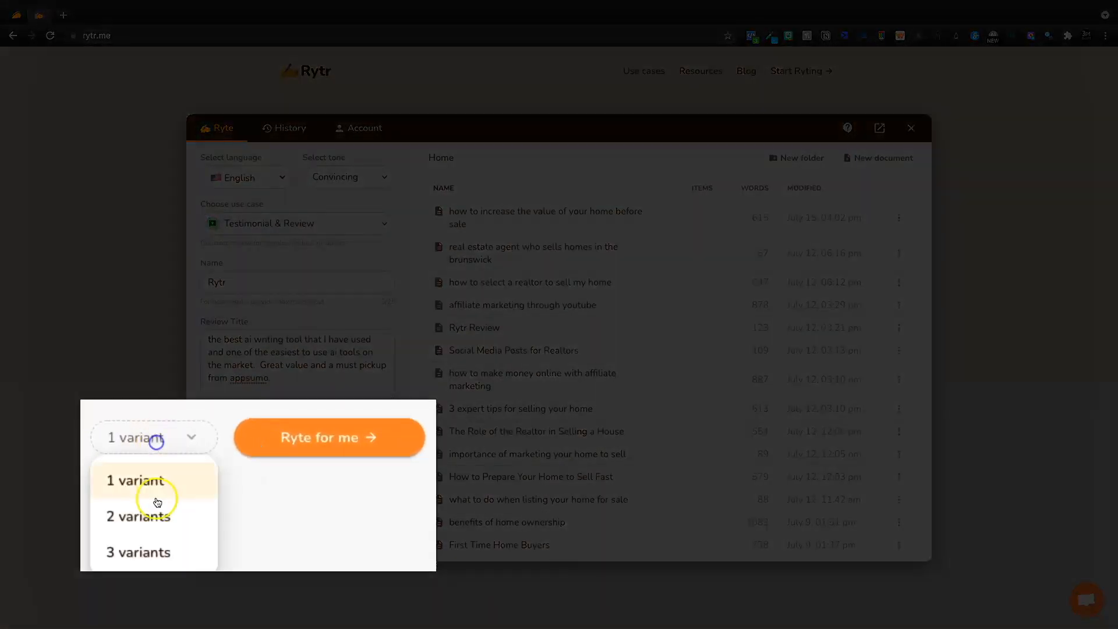
left_click(194, 445)
Step: Look through the available tones and output languages, leaving Convincing and English selected
left_click(309, 176)
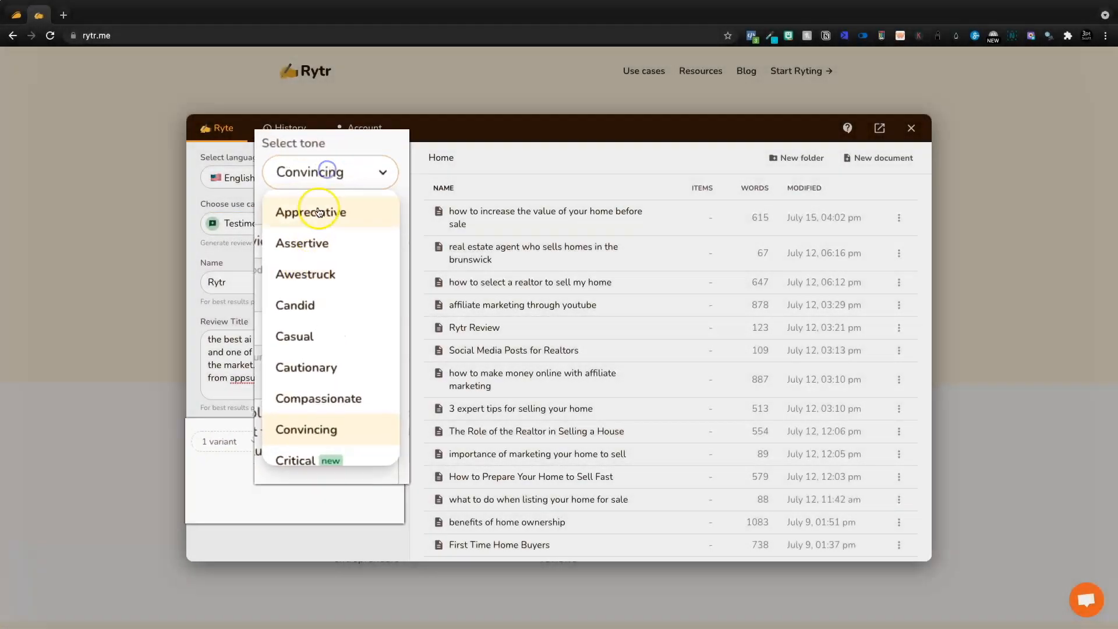
scroll(273, 381, "down", 5)
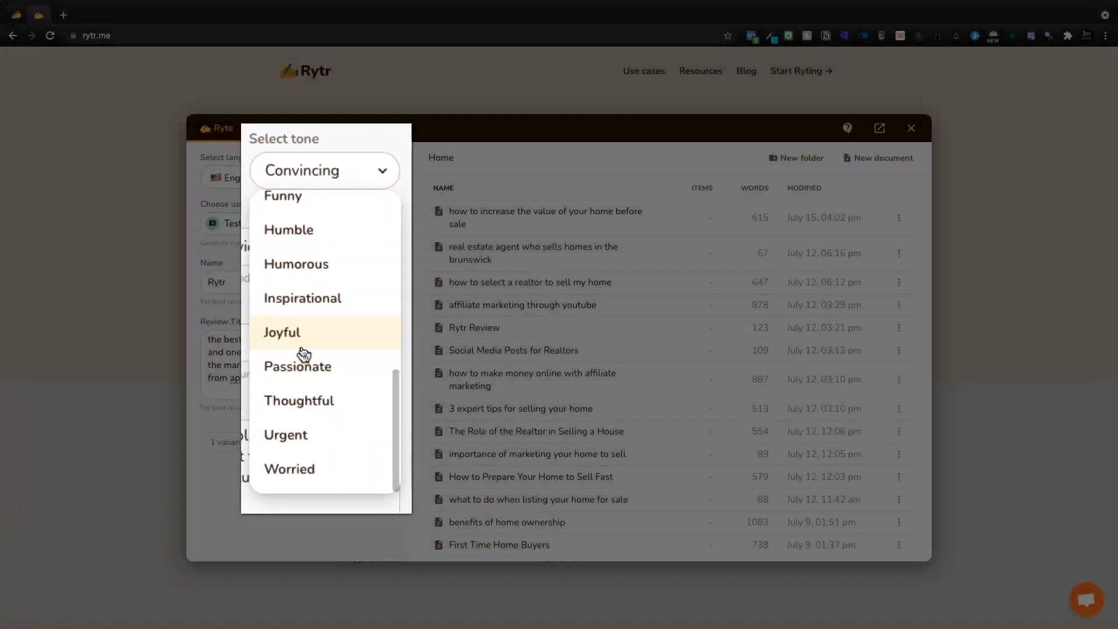
left_click(307, 153)
left_click(230, 176)
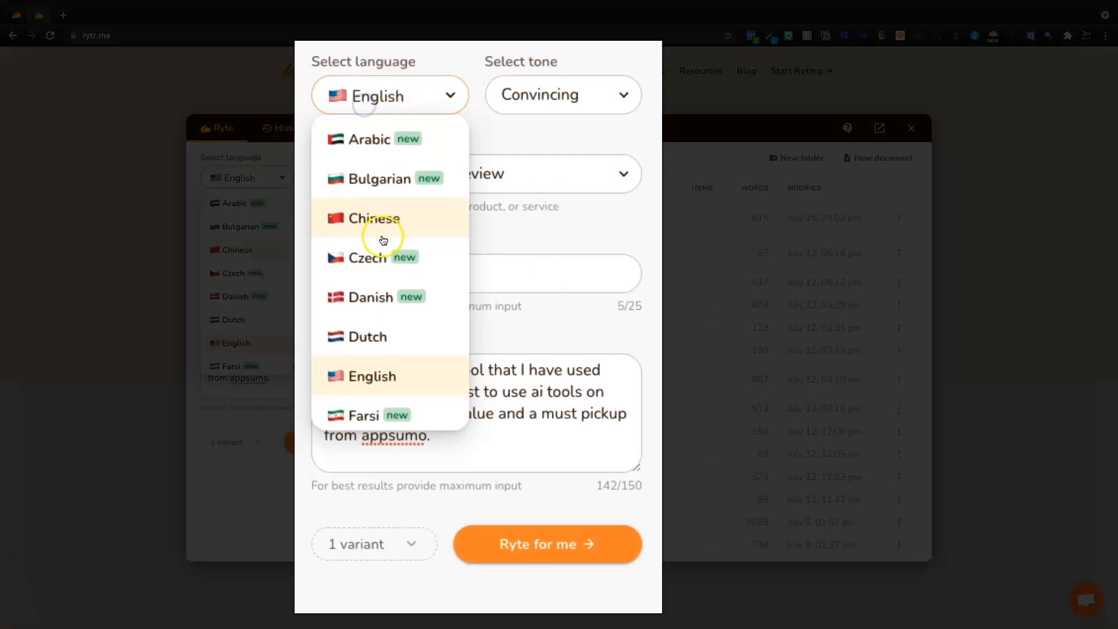
scroll(244, 266, "down", 10)
scroll(279, 227, "up", 10)
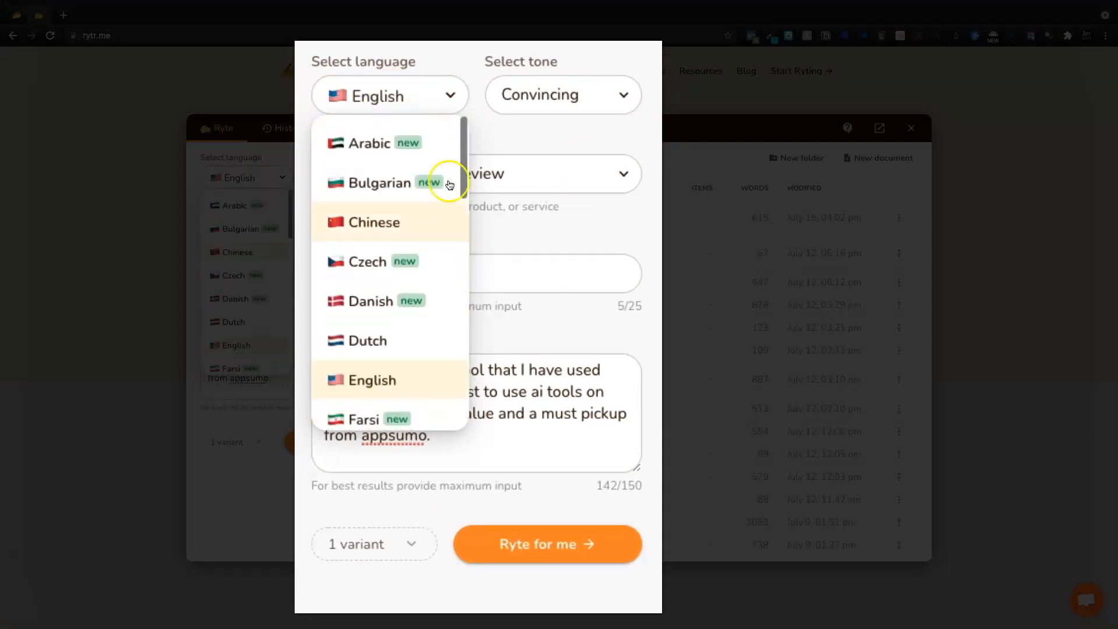
left_click(245, 177)
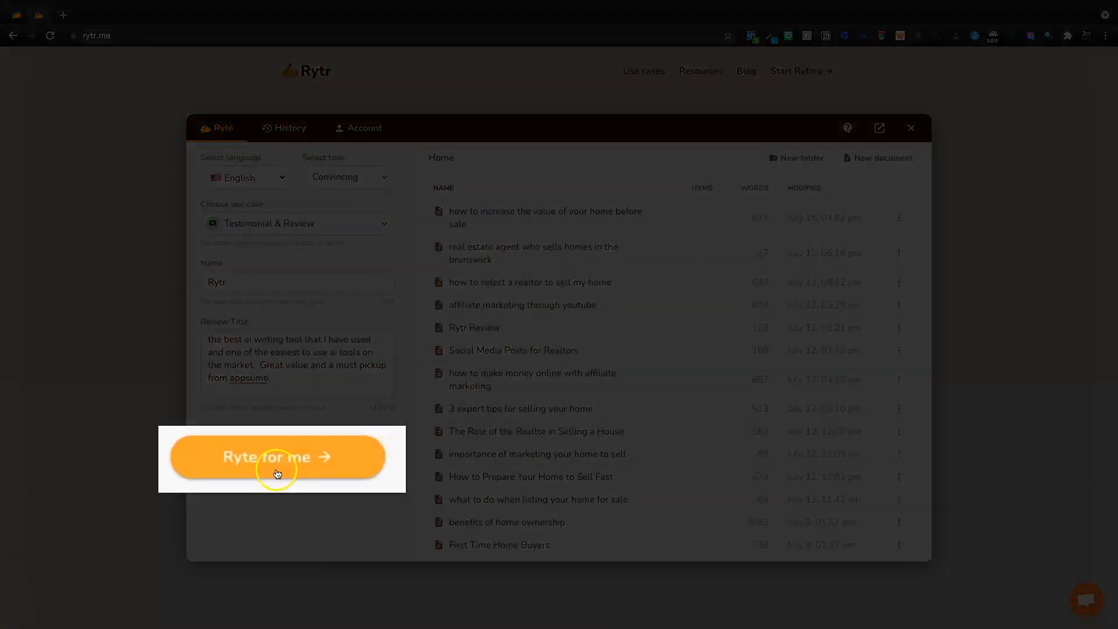
Step: Generate the Rytr review and highlight its closing sentences about the deal's value and the credit limitations
left_click(336, 442)
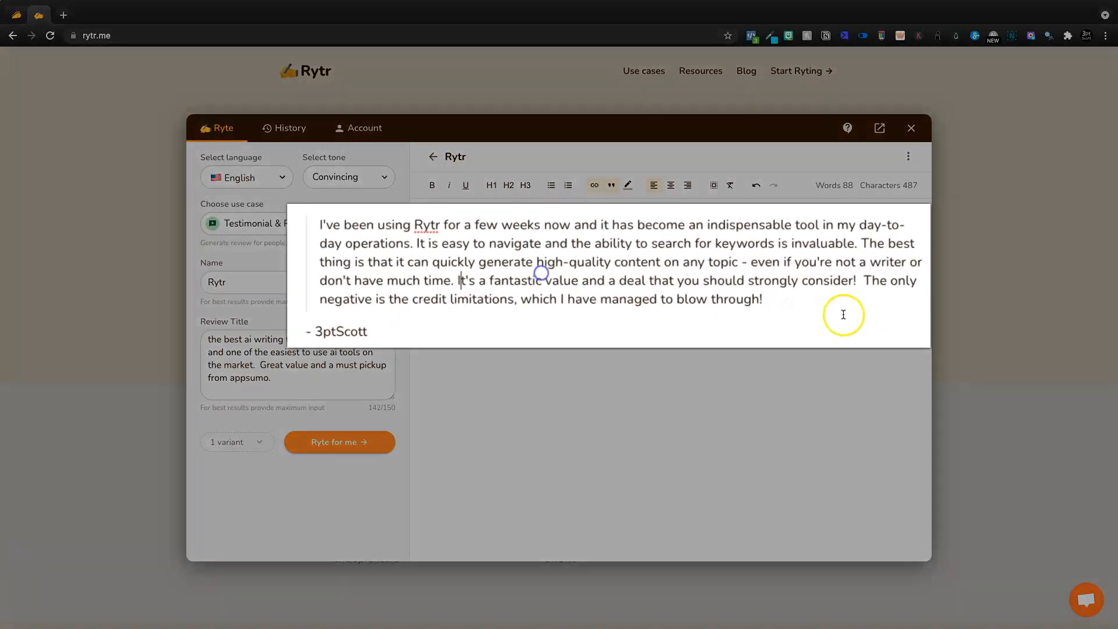
left_click_drag(841, 315, 552, 266)
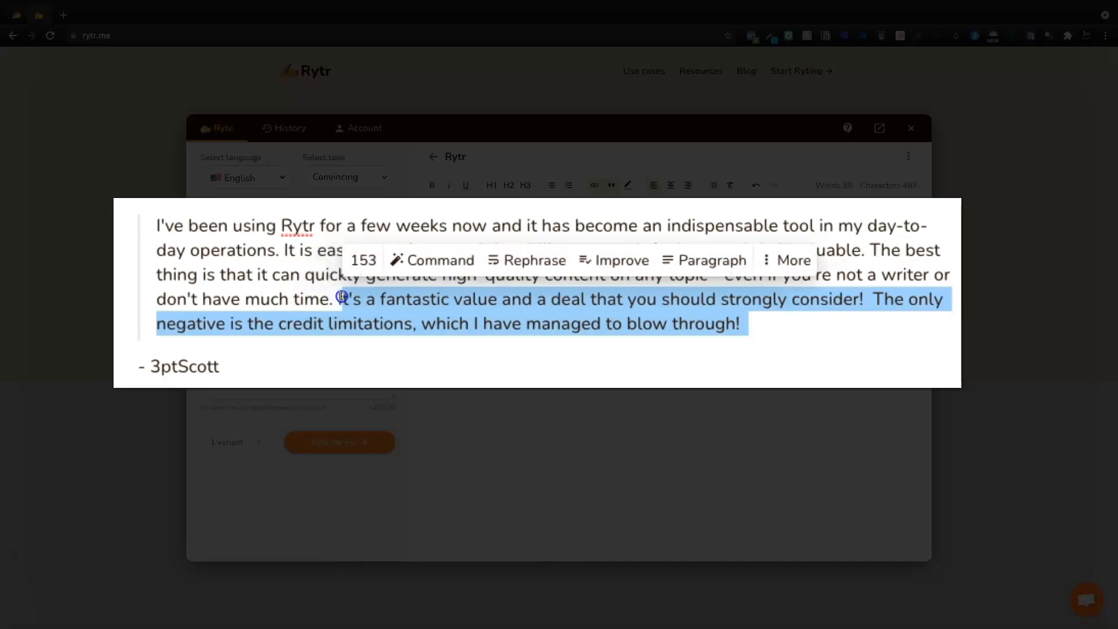
left_click(342, 297)
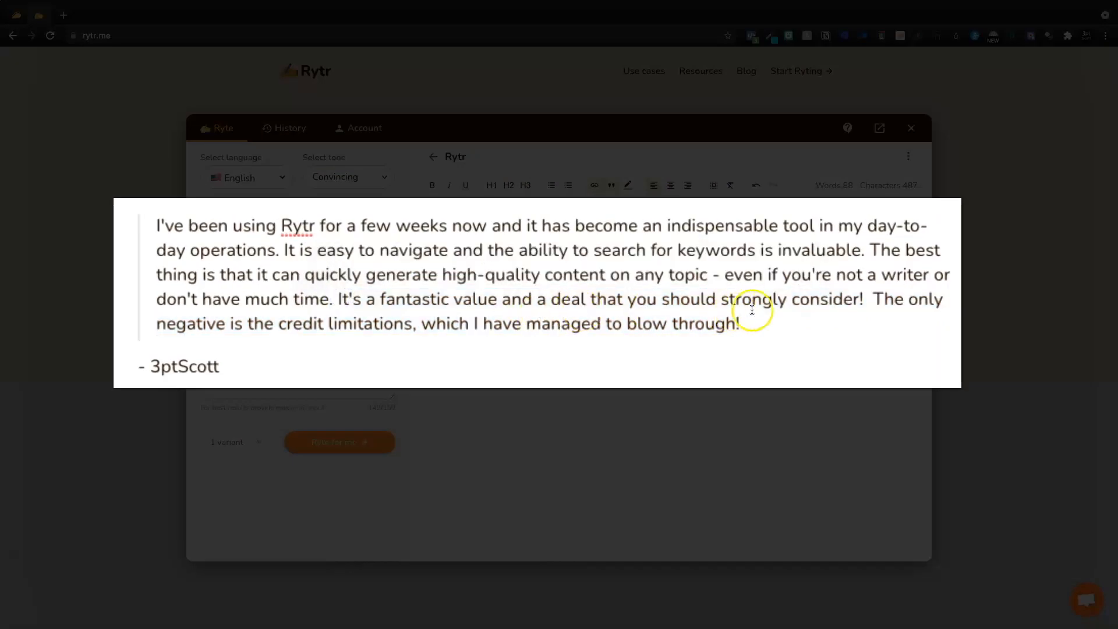
left_click_drag(866, 319, 397, 324)
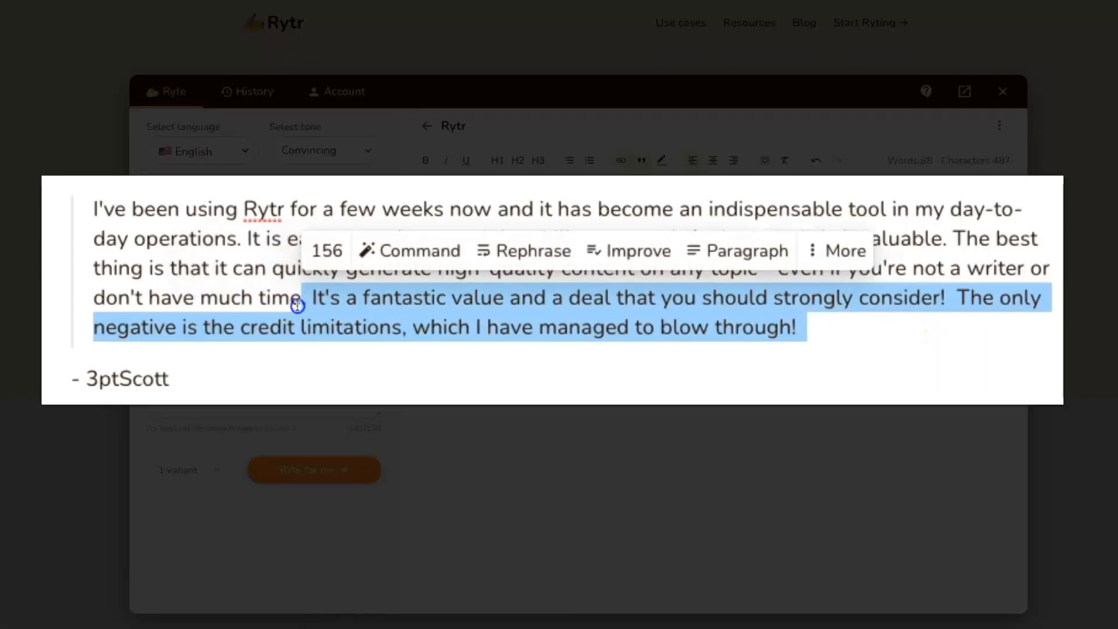
left_click(477, 330)
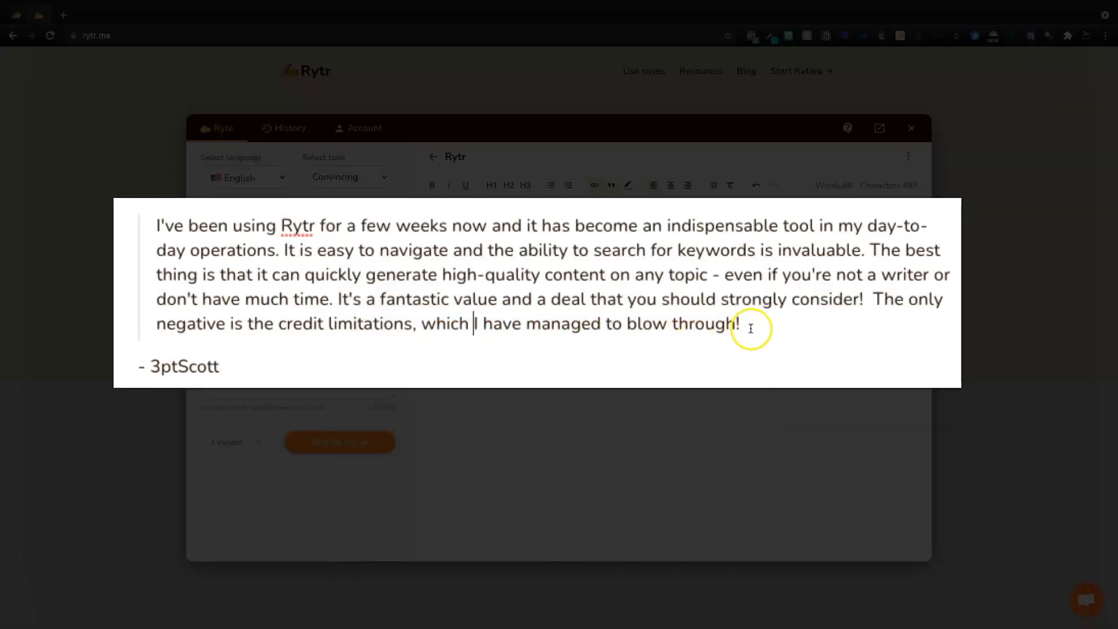
left_click(793, 327)
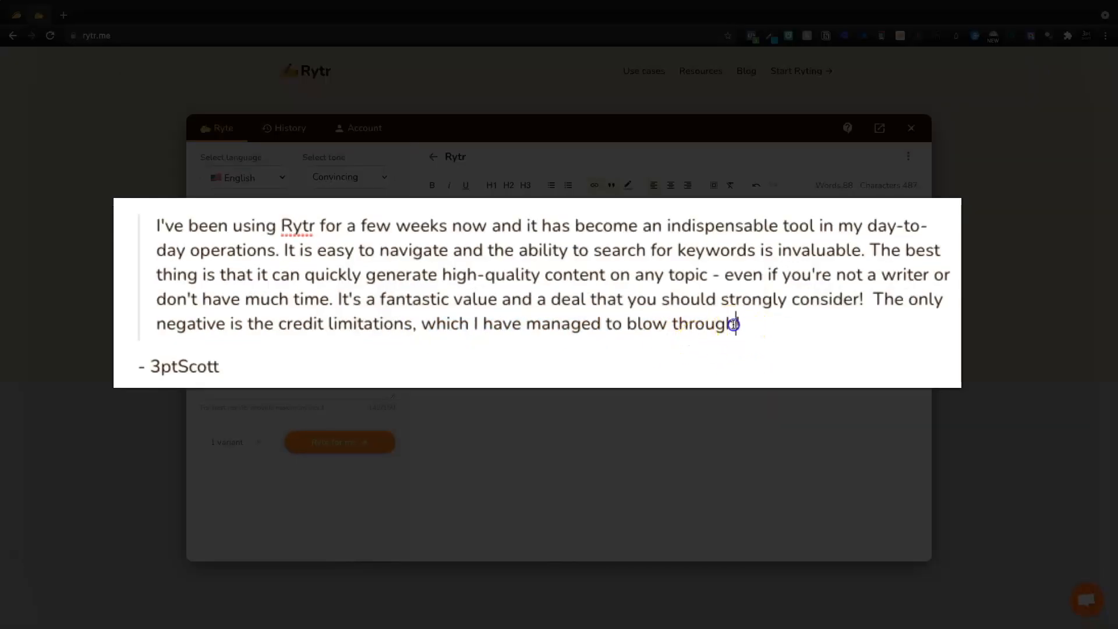
Step: In the generated review, replace "a few weeks now" with "a week" and "search for keywords" with "combat writers block"
left_click_drag(487, 226, 344, 227)
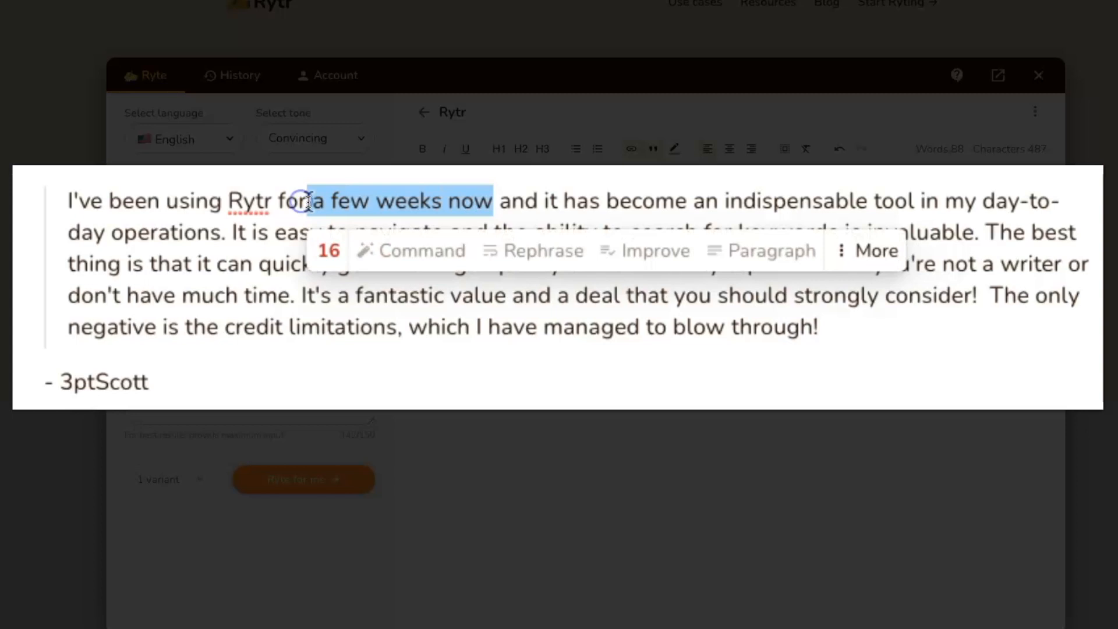
type("a week")
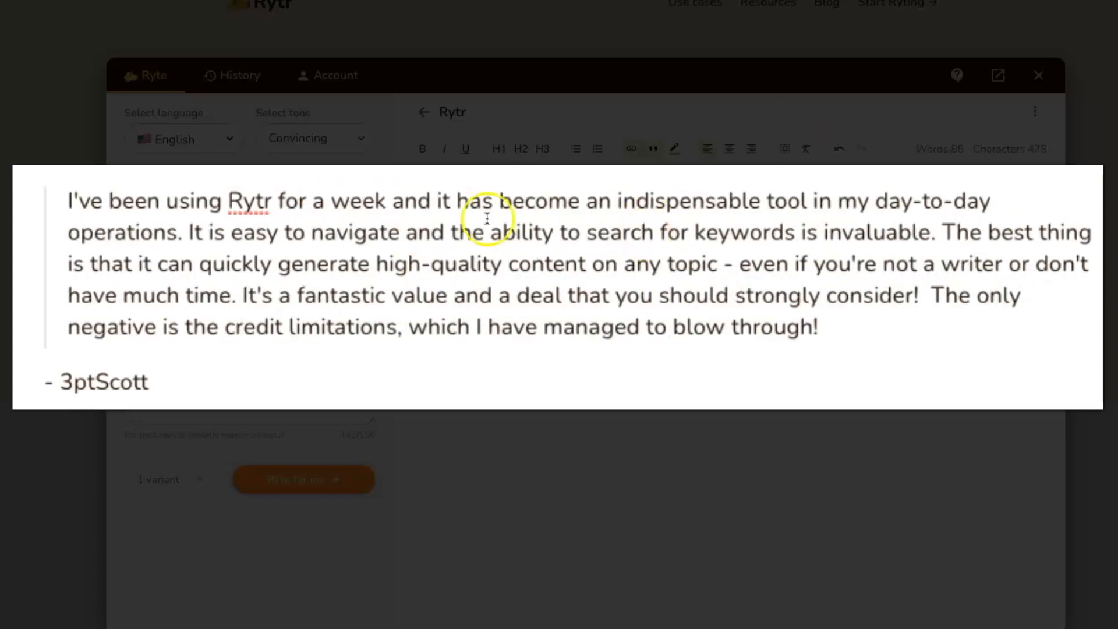
left_click_drag(587, 233, 795, 233)
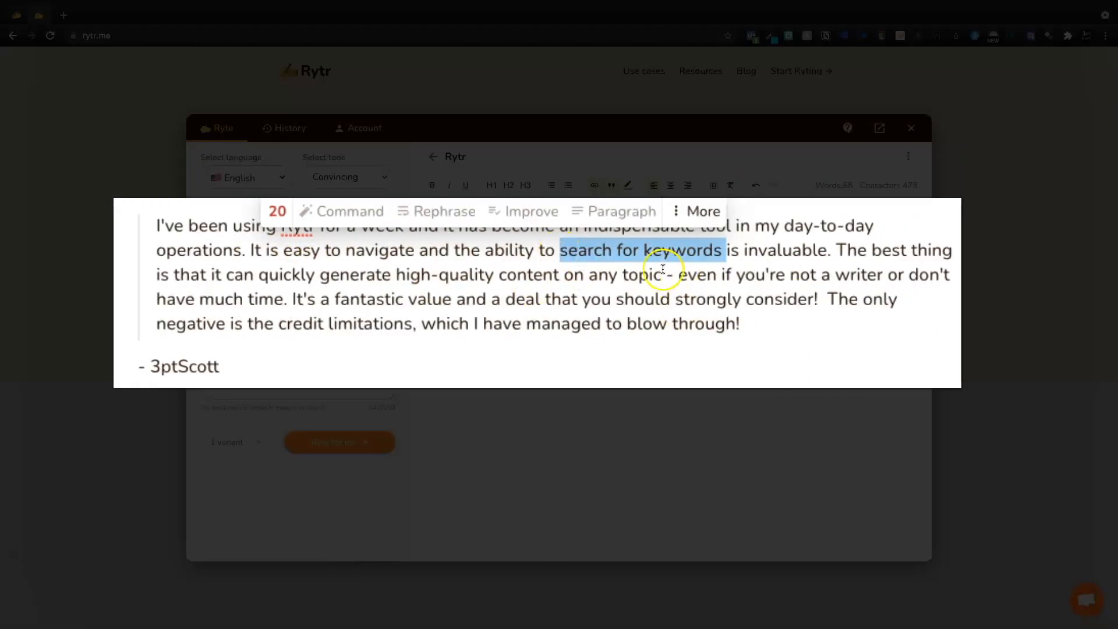
type("combat writers block")
left_click_drag(560, 250, 729, 245)
left_click(731, 246)
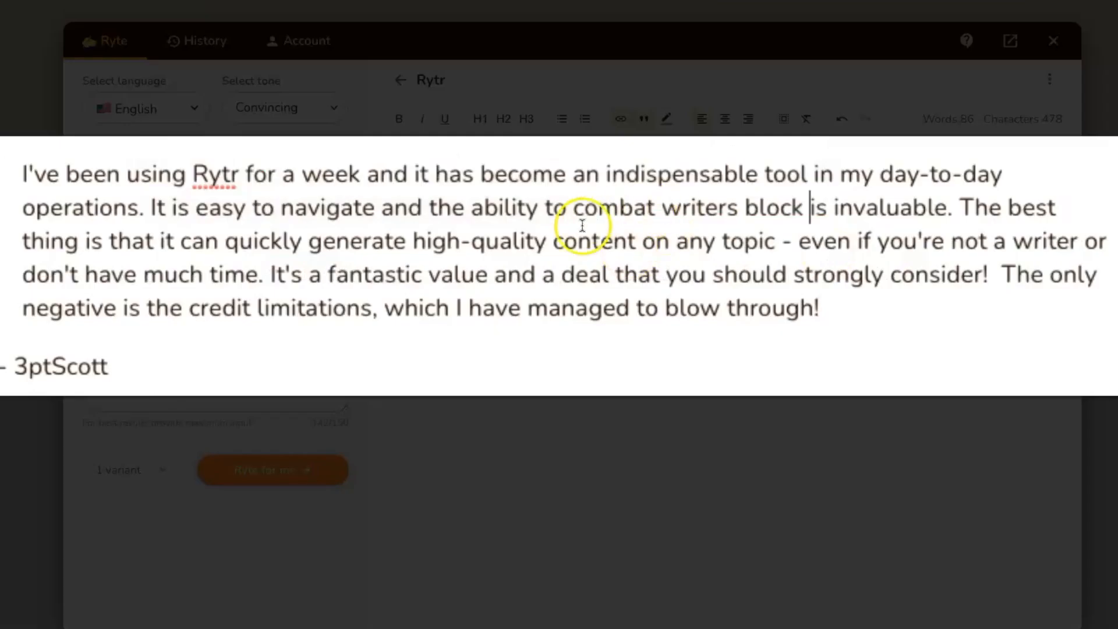
Step: Select the full body of the edited Rytr review, leaving out the signature line
key("ctrl+a")
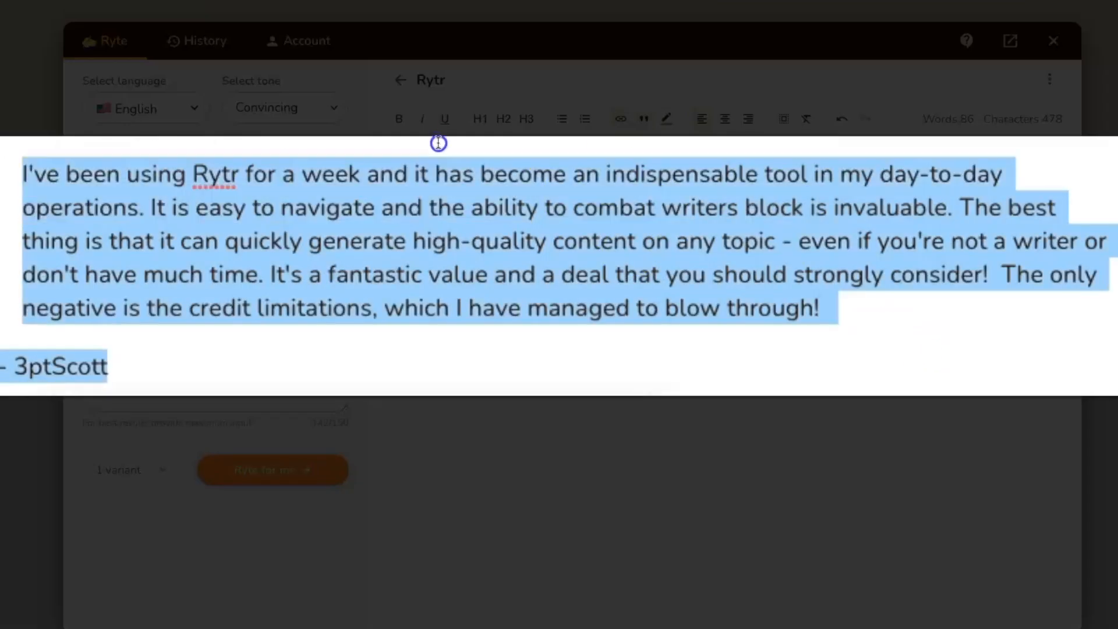
left_click(517, 310)
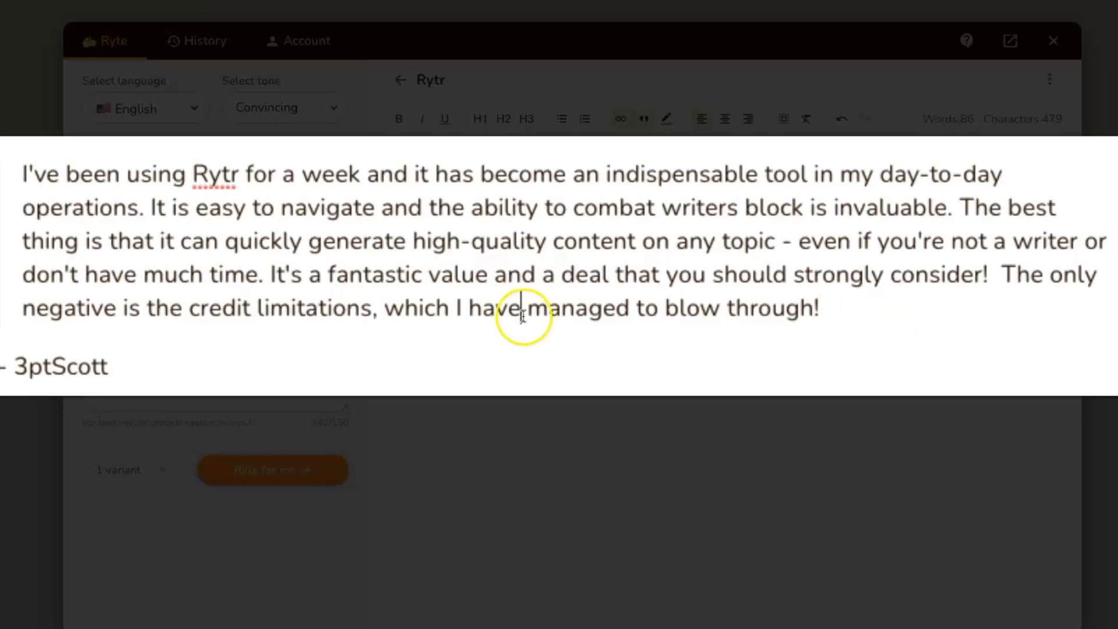
key("ctrl+a")
left_click(346, 274)
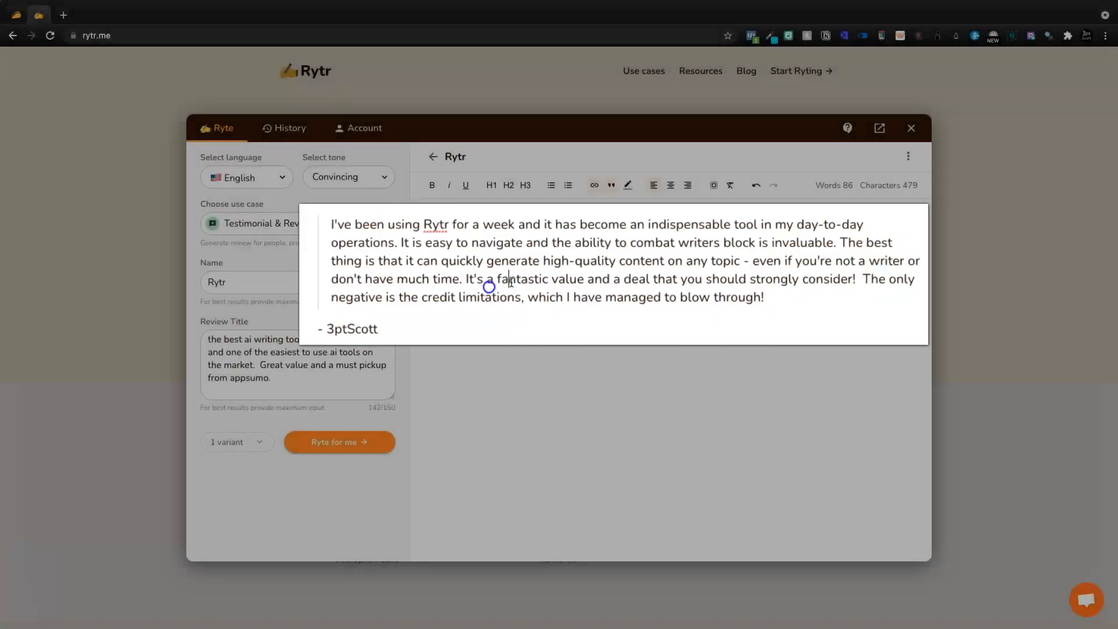
left_click_drag(804, 278, 449, 225)
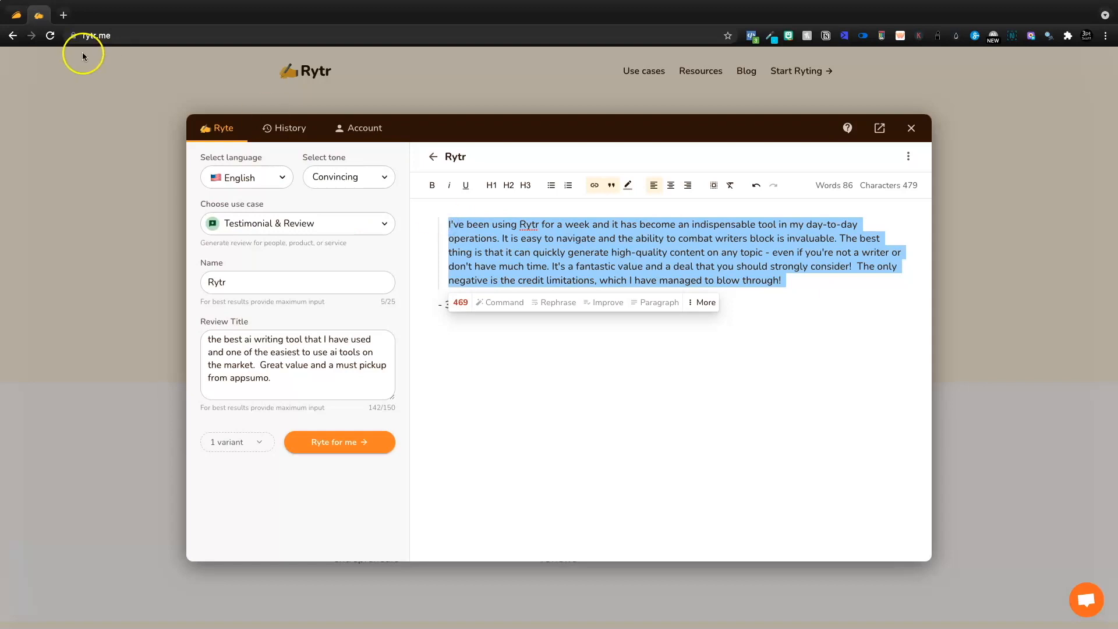
Step: Switch to the AppSumo Rytr page, submit the five-taco review titled "A Truly Fantastic AI-Writing Experience" and view it in the reviews list
left_click(17, 15)
scroll(506, 272, "down", 10)
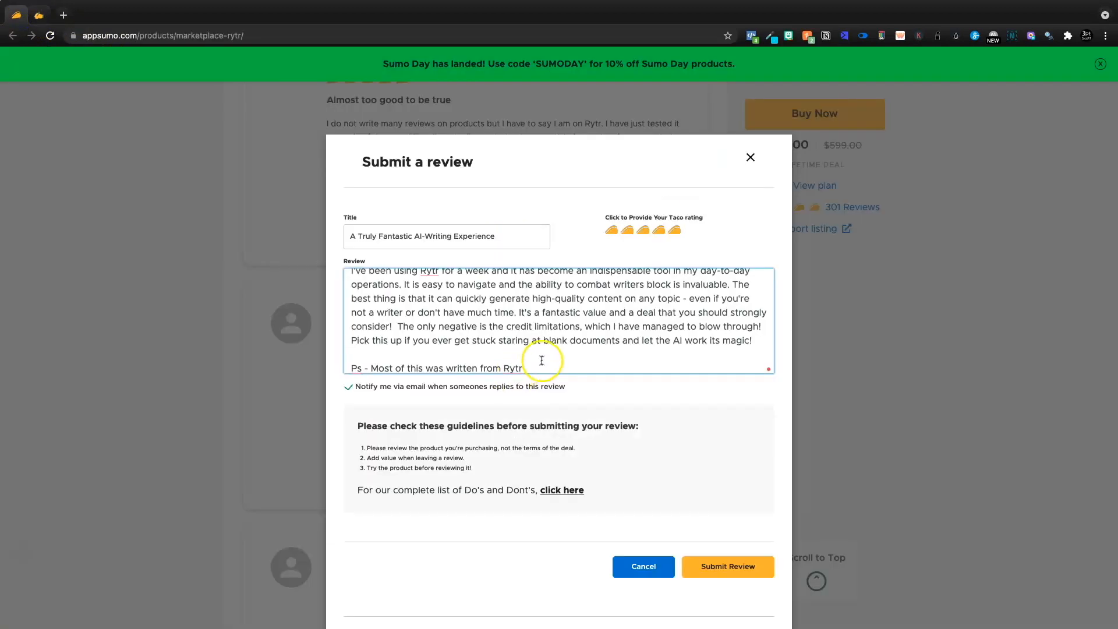
left_click_drag(539, 358, 336, 365)
left_click(485, 337)
scroll(484, 335, "up", 1)
scroll(486, 338, "down", 1)
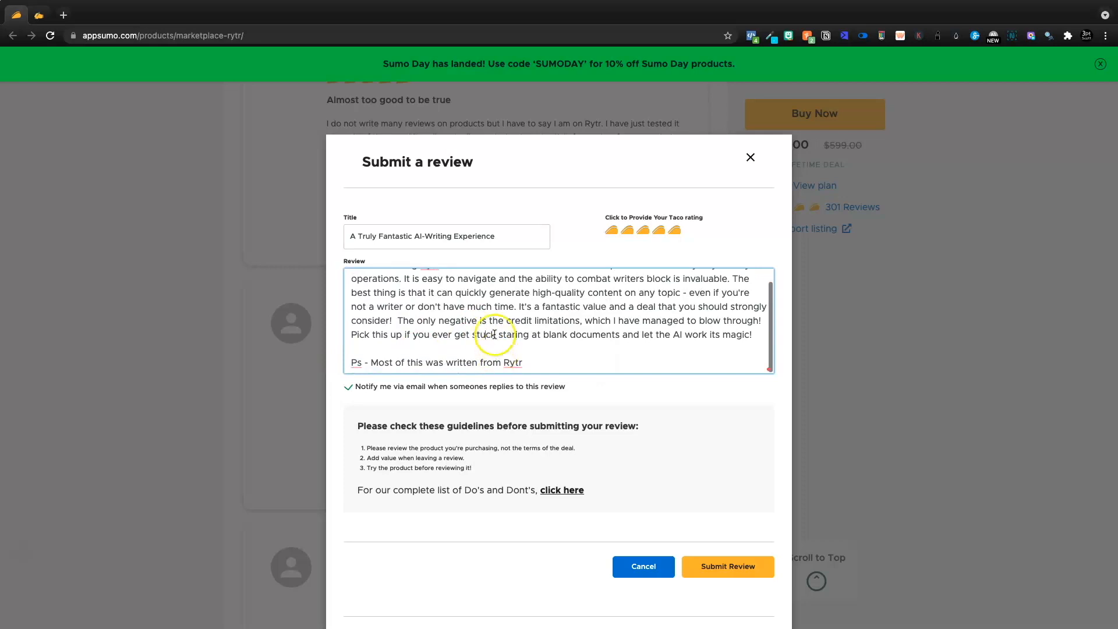
scroll(494, 334, "up", 1)
left_click(725, 566)
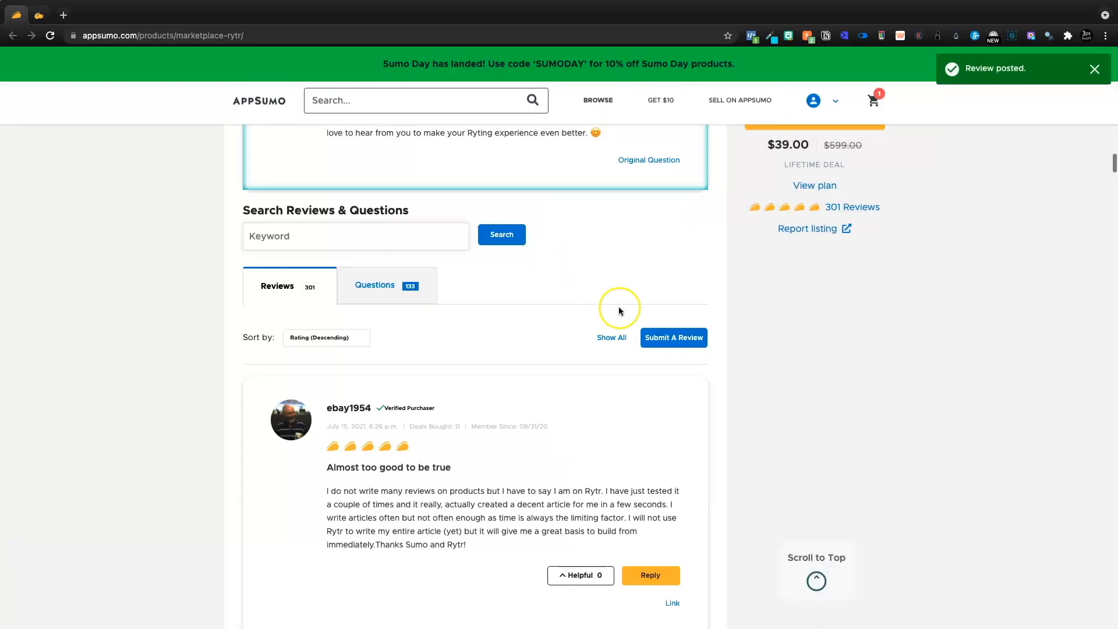
scroll(619, 308, "down", 7)
scroll(618, 309, "up", 6)
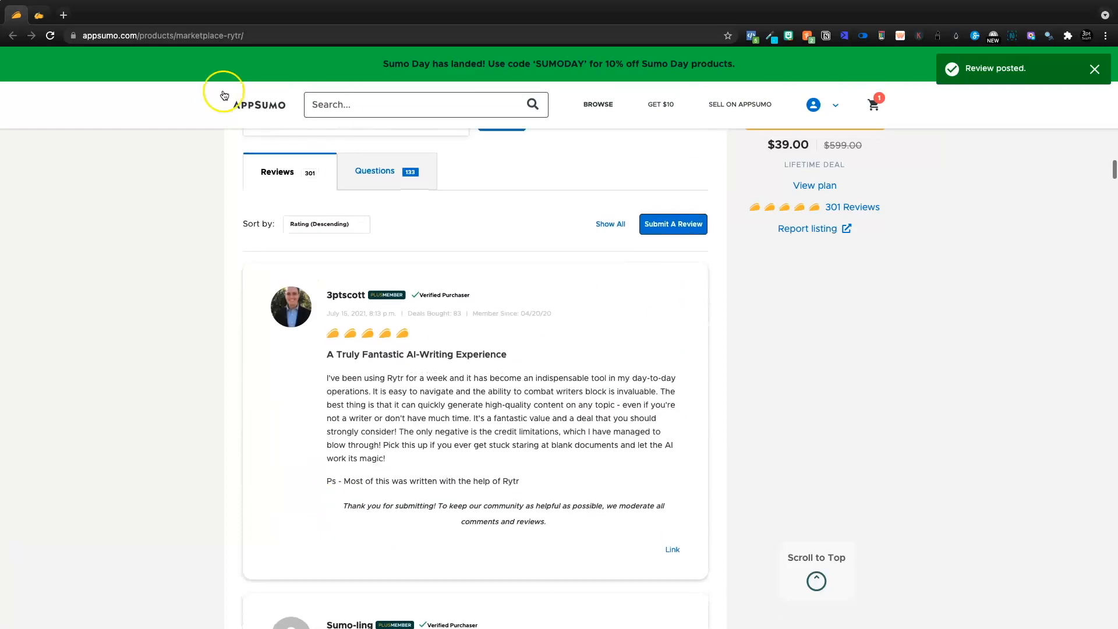
Step: Return to Rytr and examine the account's Rewards offers, including the sites where posting a review earns extra monthly credits
left_click(40, 20)
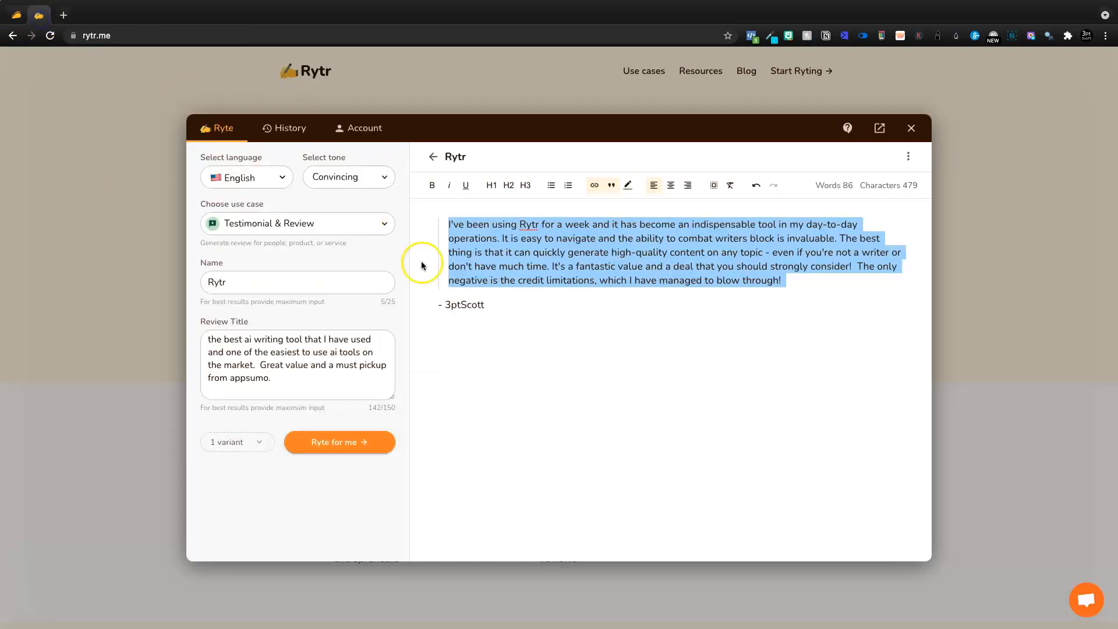
left_click(349, 128)
left_click(235, 255)
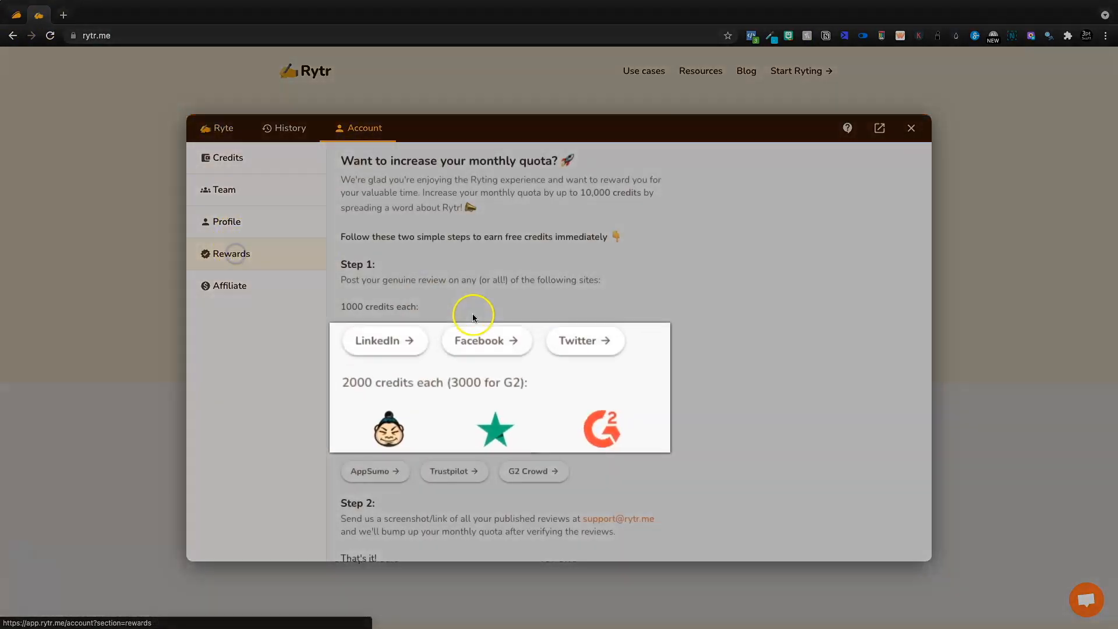
scroll(408, 361, "down", 1)
left_click_drag(347, 372, 404, 373)
left_click_drag(462, 284, 504, 281)
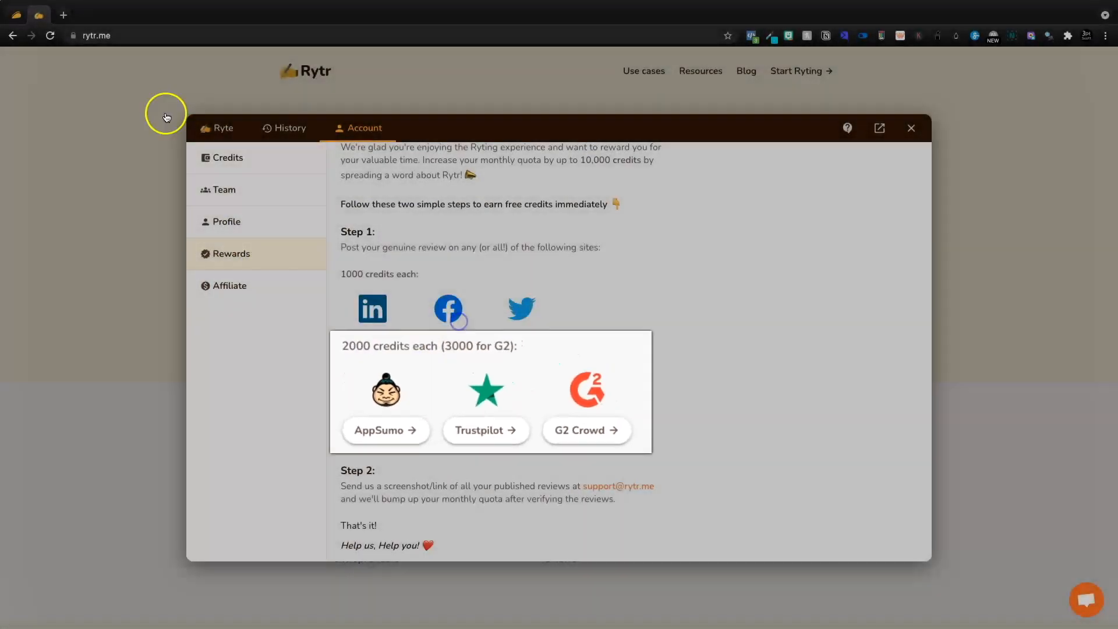
Step: Check the lifetime deal price on the AppSumo page and the monthly credit usage and active plan in the Rytr account
left_click(20, 18)
scroll(679, 310, "up", 2)
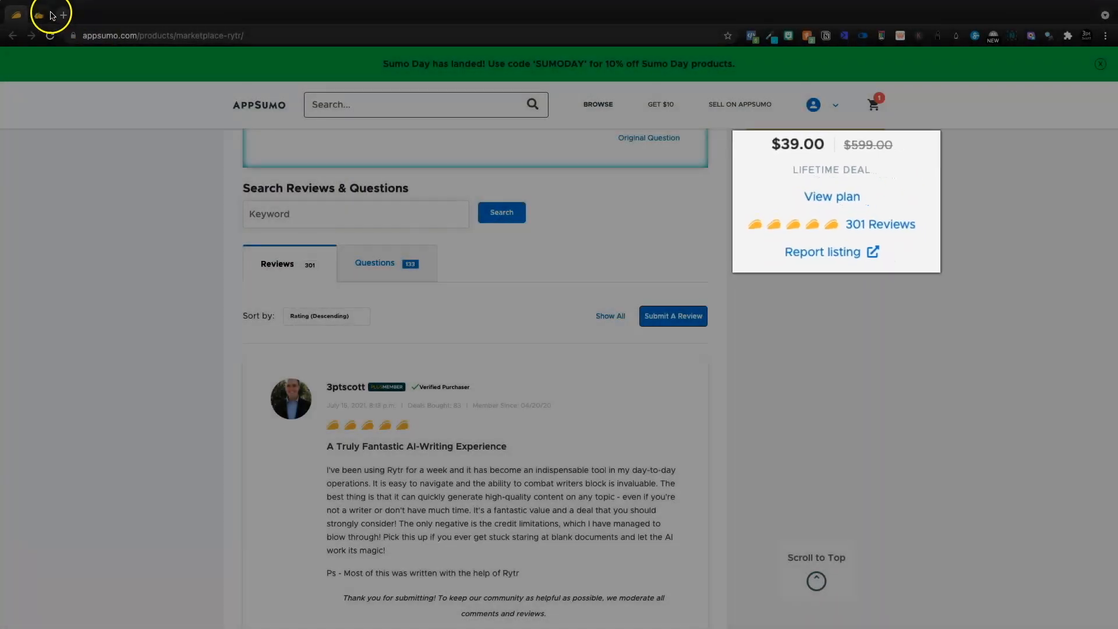
left_click(40, 15)
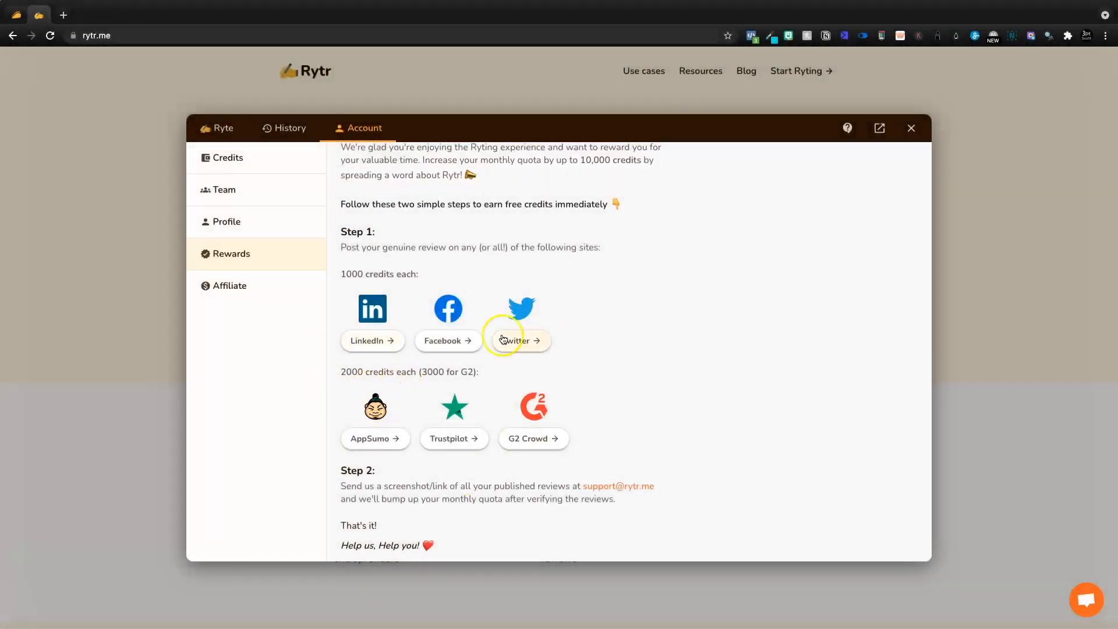
left_click(265, 162)
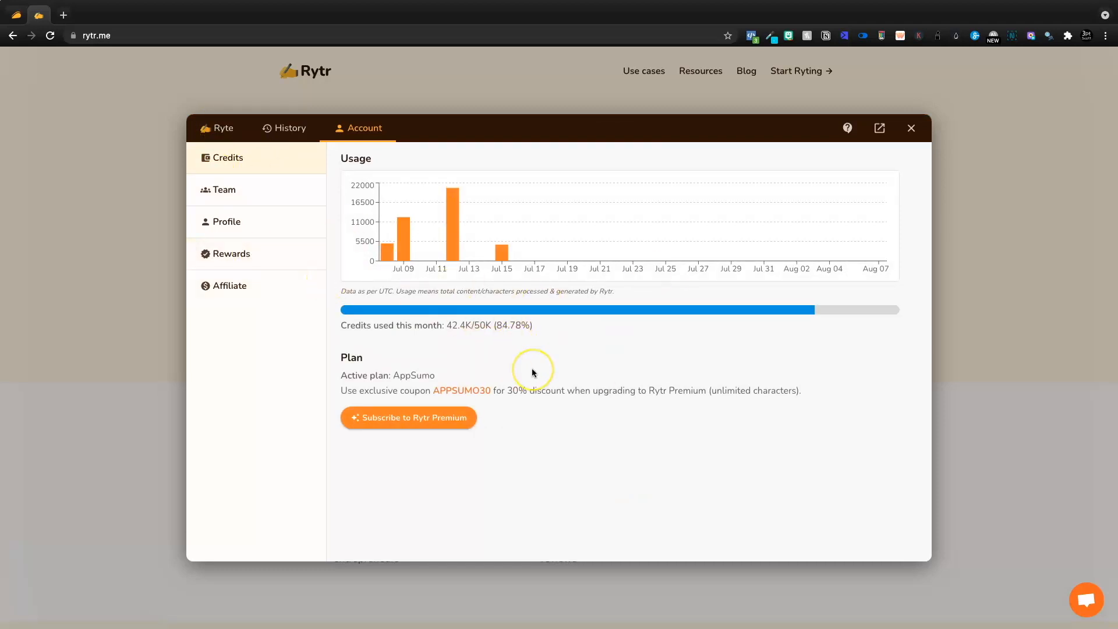
Step: Look through the writing use cases, trying Email, Interview Questions and Job Description and browsing the rest of the list
left_click(216, 128)
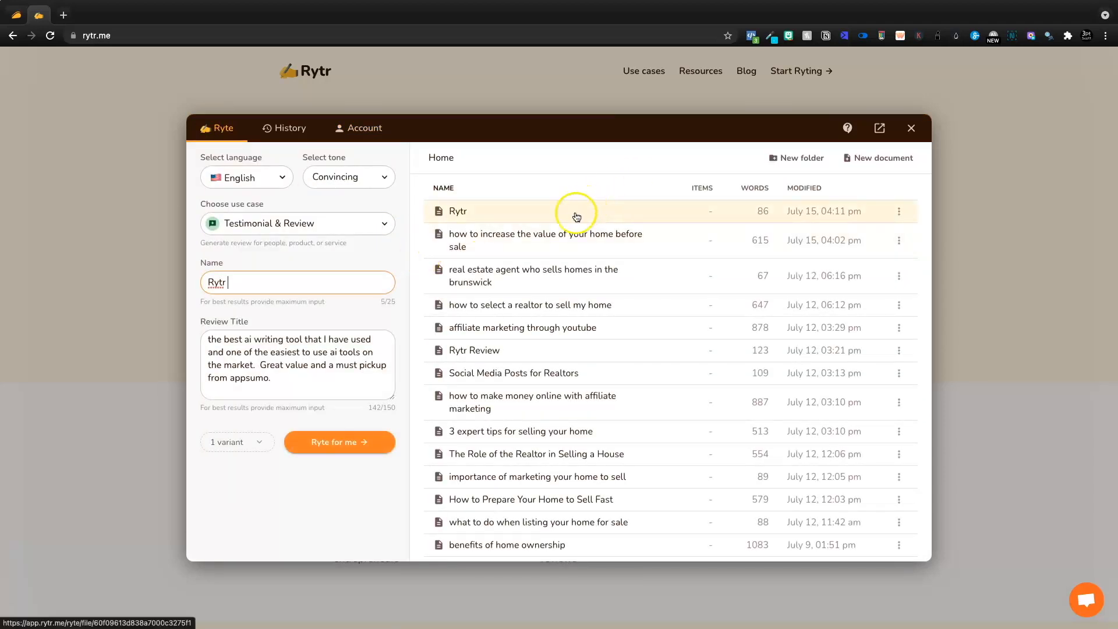
left_click(336, 282)
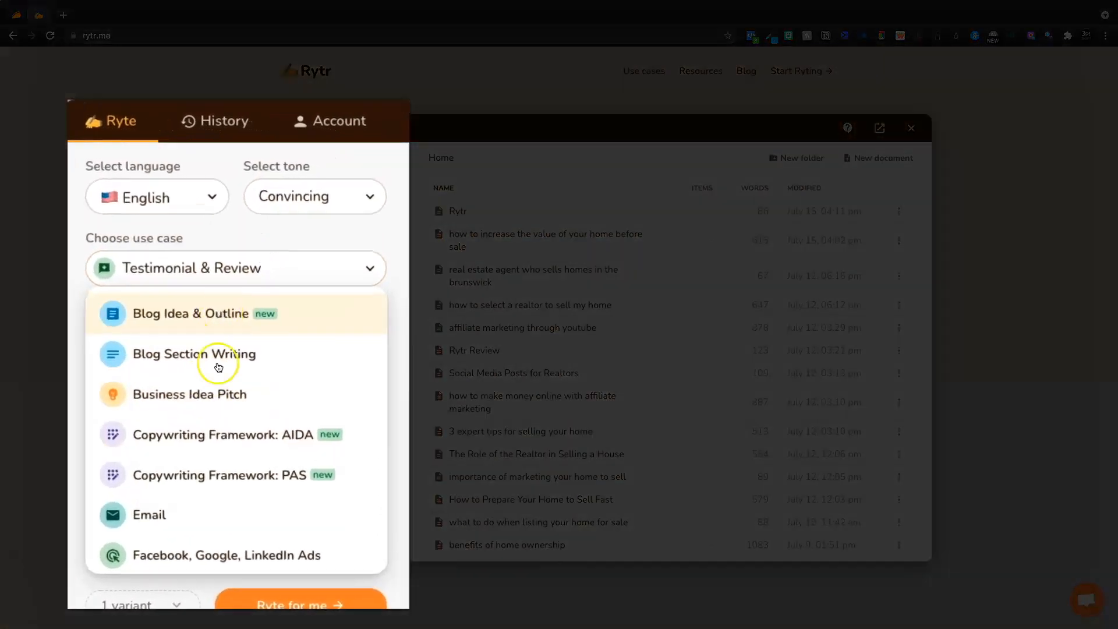
scroll(237, 437, "down", 3)
left_click(204, 379)
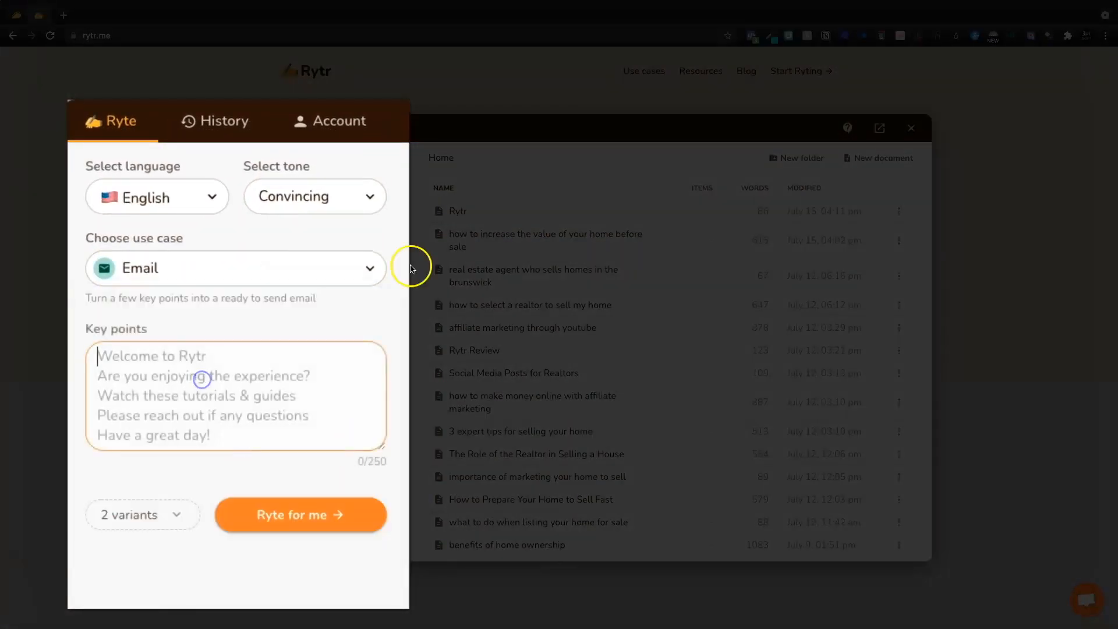
left_click(200, 271)
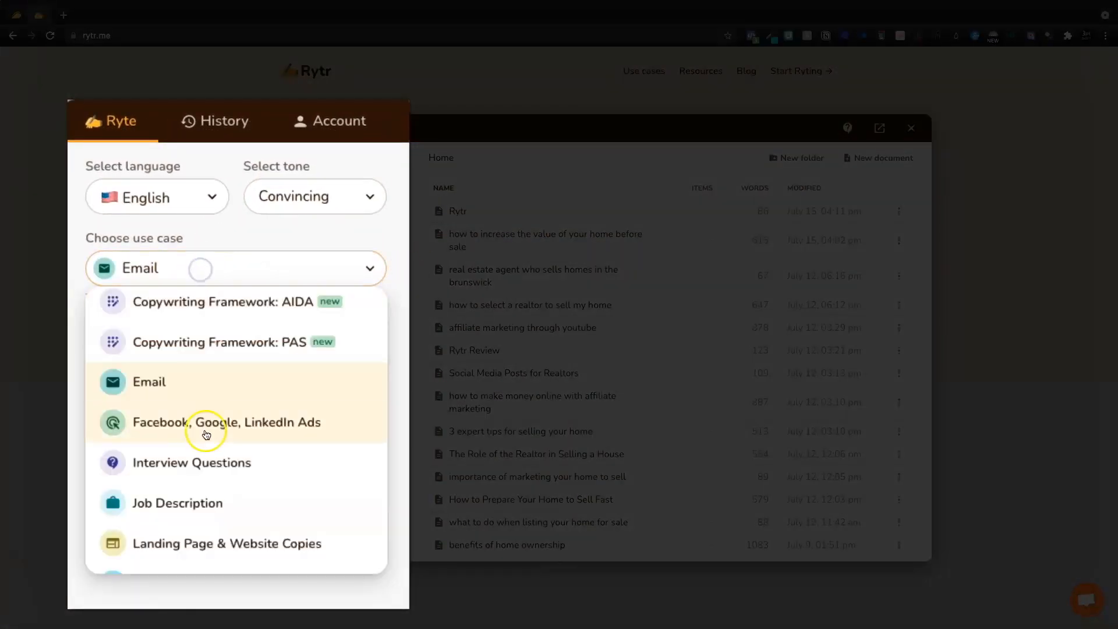
left_click(205, 461)
left_click(224, 281)
scroll(229, 455, "down", 2)
left_click(229, 443)
left_click(212, 269)
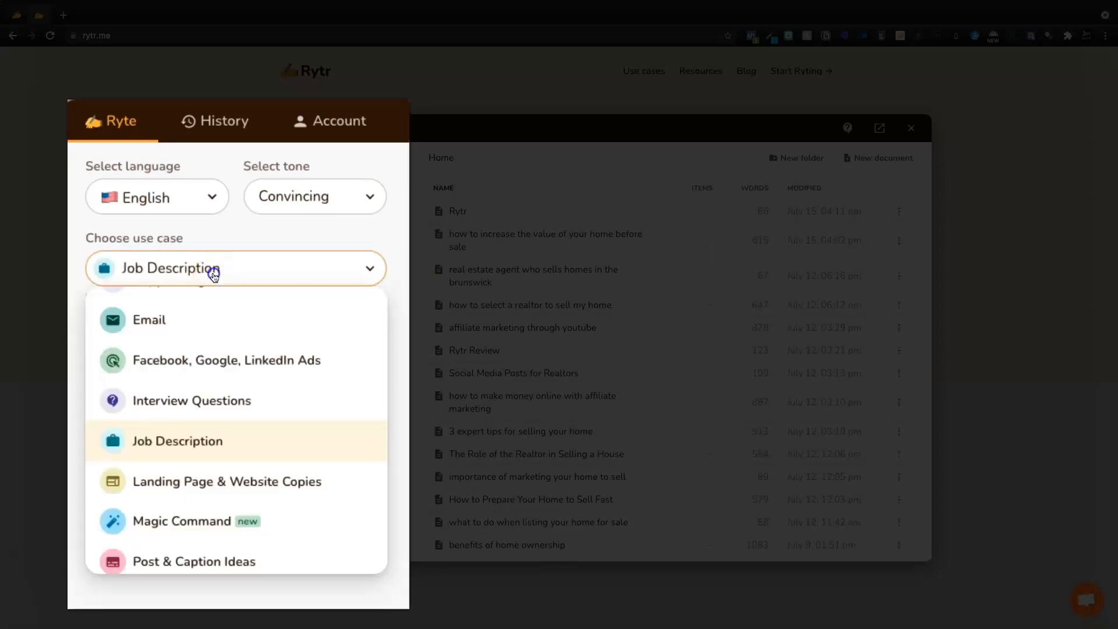
scroll(245, 390, "down", 2)
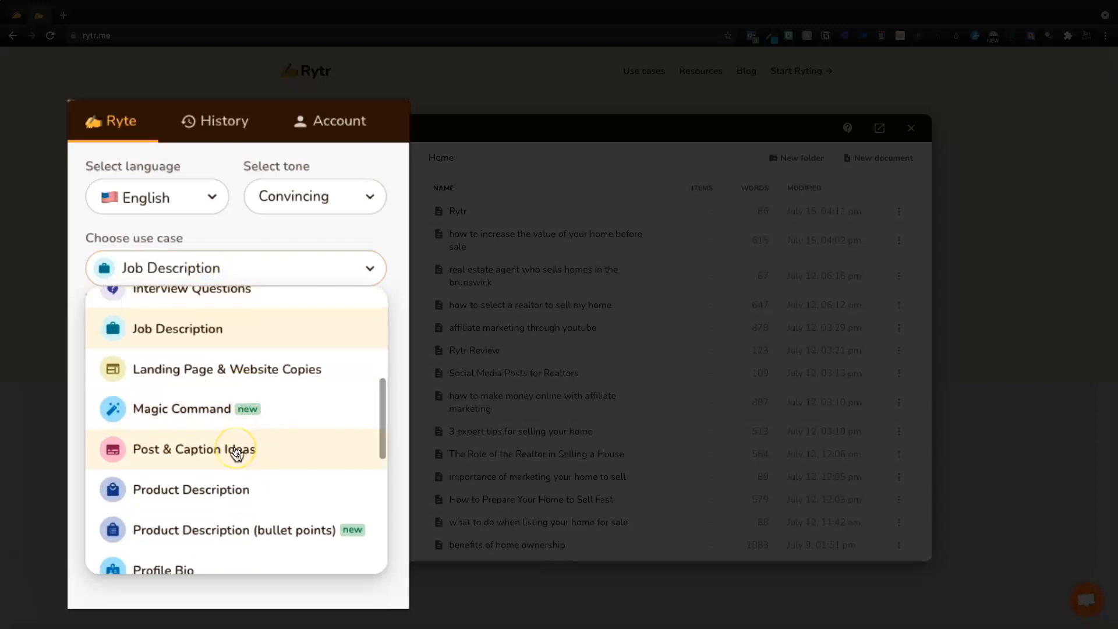
scroll(236, 453, "down", 3)
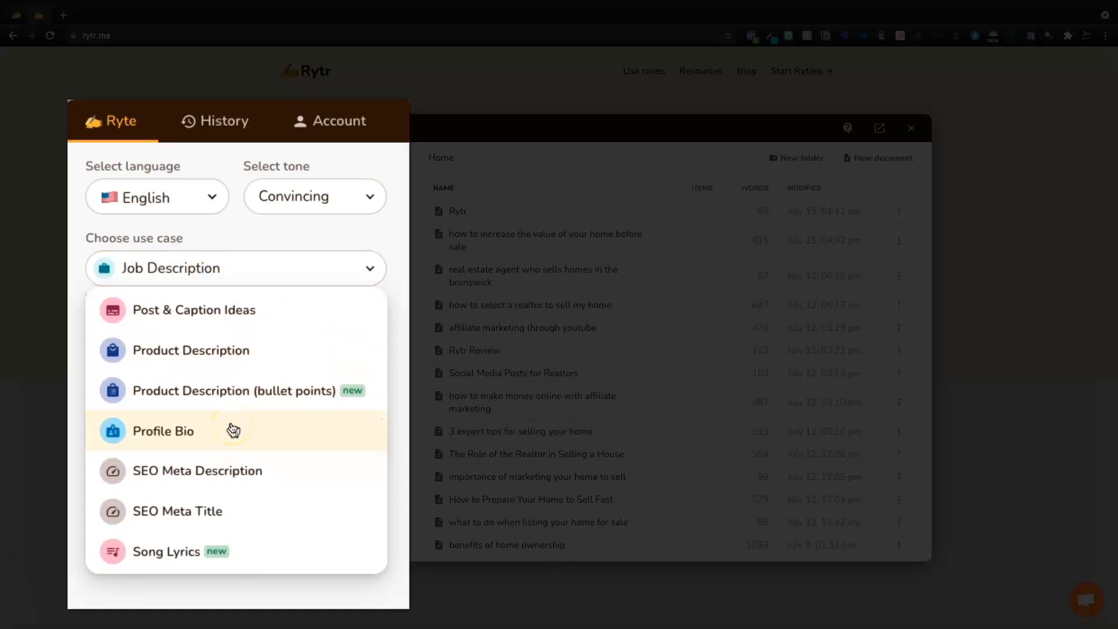
Step: Generate 1 variant of a Blog Idea & Outline for the keywords "making money through youtube"
scroll(233, 430, "up", 5)
left_click(216, 318)
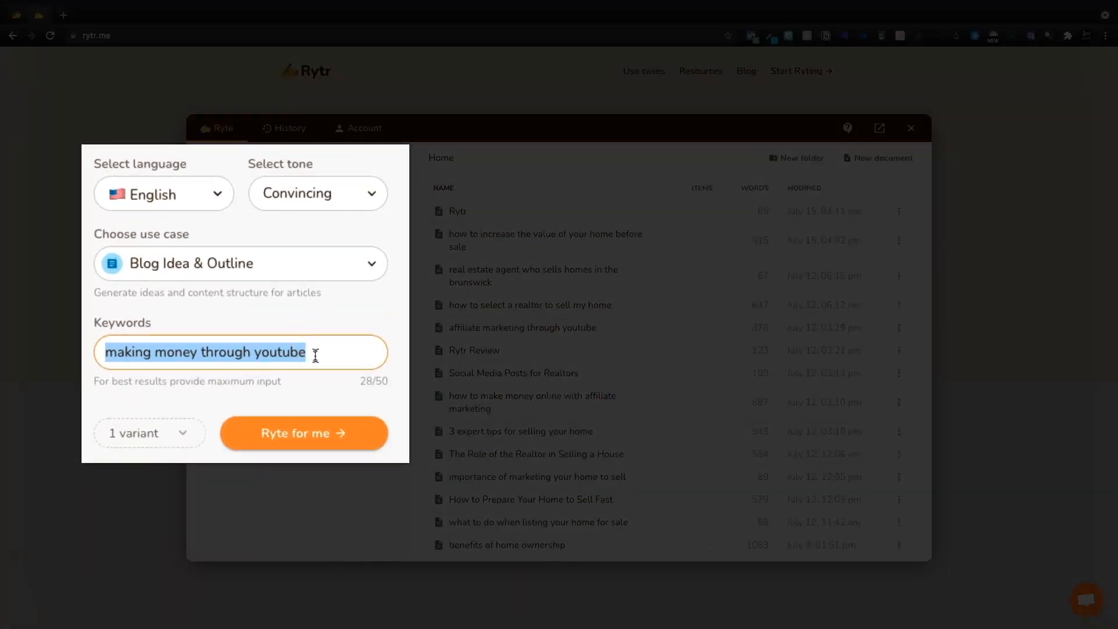
left_click(343, 338)
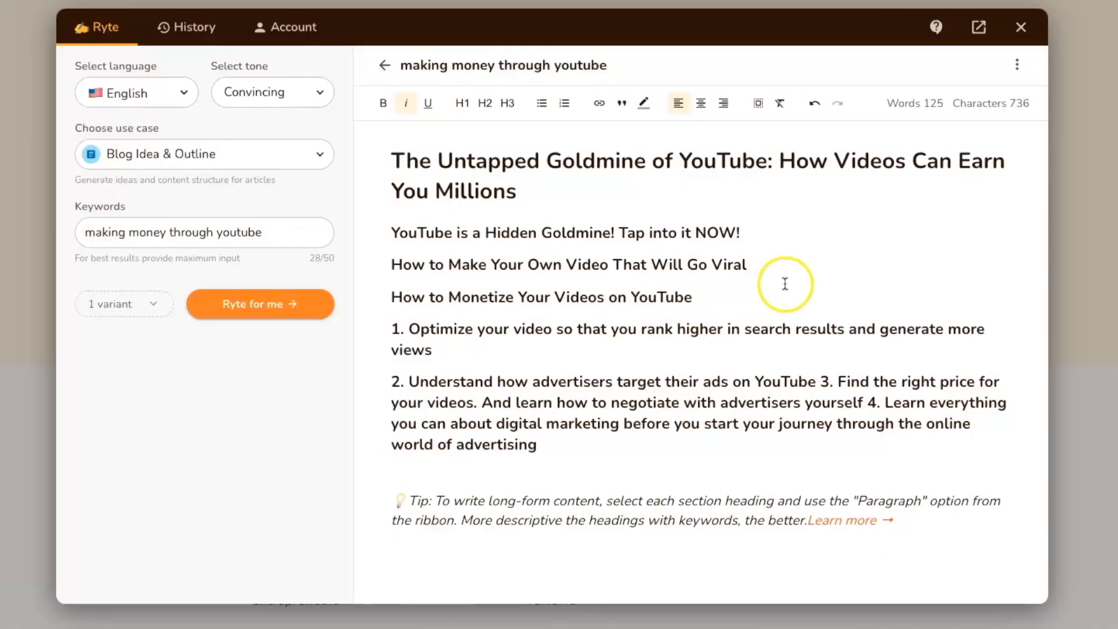
Step: Highlight the outline heading "How to Monetize Your Videos on YouTube" and set the output language to French
left_click_drag(438, 332, 672, 333)
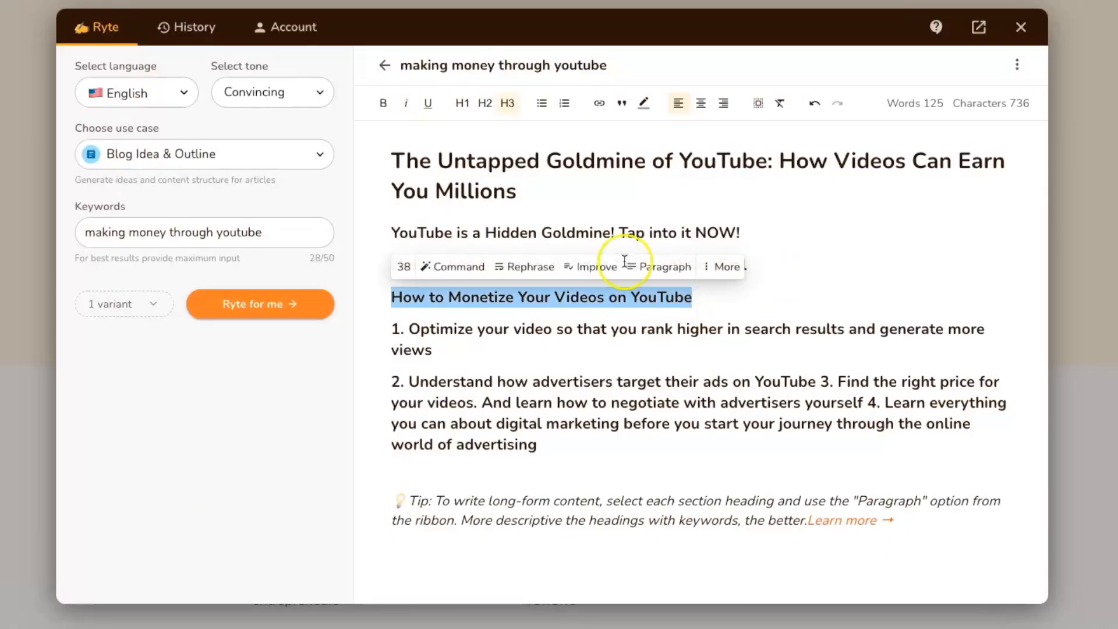
left_click(134, 93)
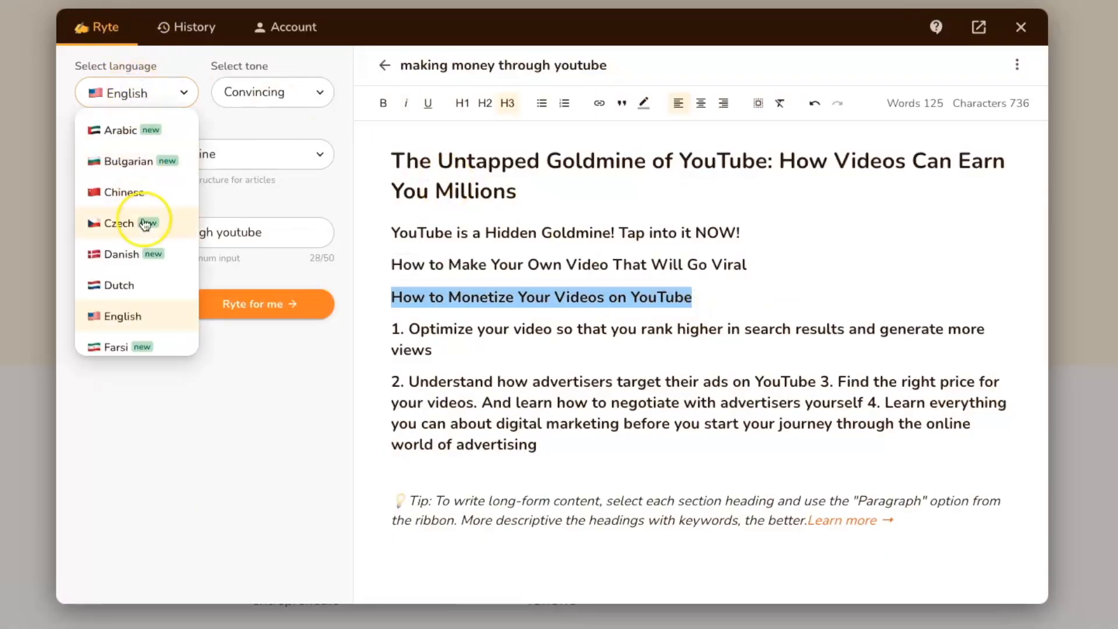
scroll(141, 192, "down", 3)
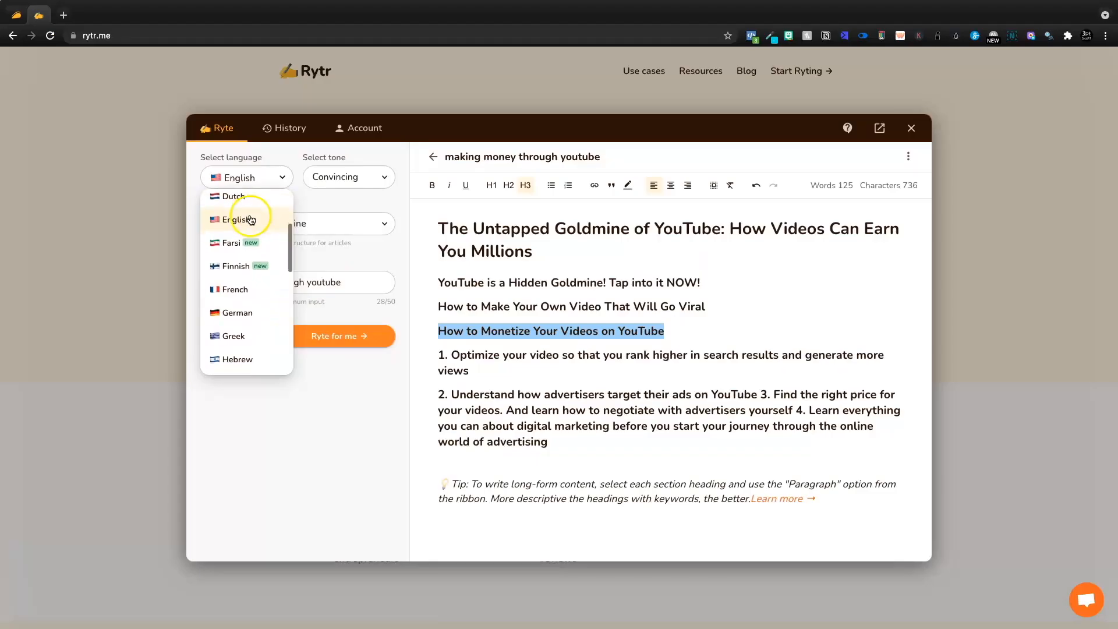
left_click(236, 288)
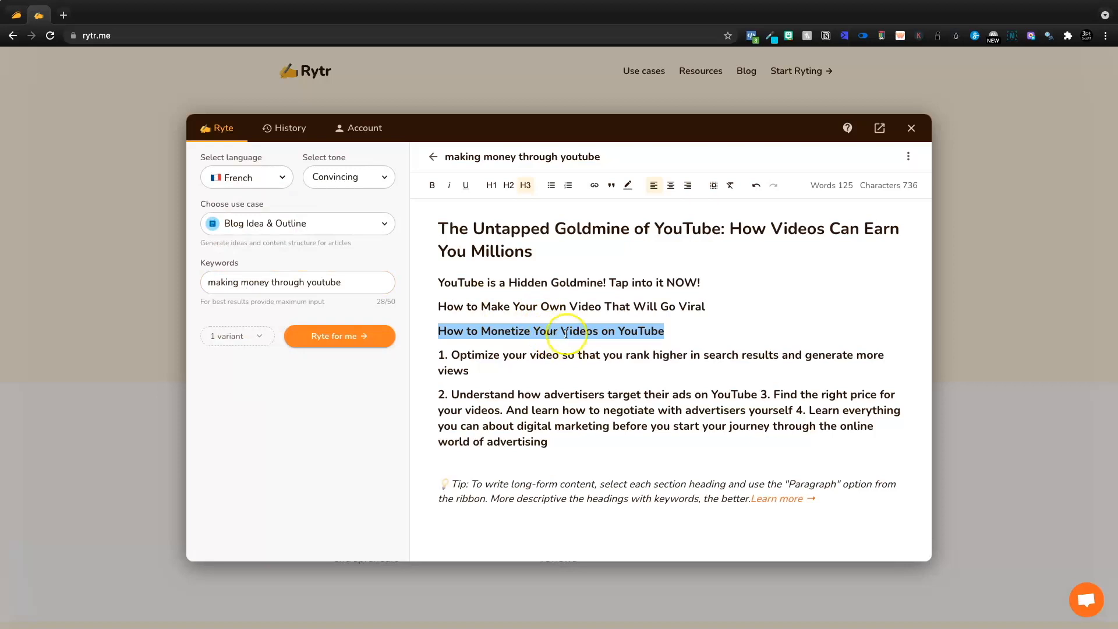
Step: Generate a French paragraph from the heading "How to Monetize Your Videos on YouTube" and select all of the resulting French text
left_click(645, 321)
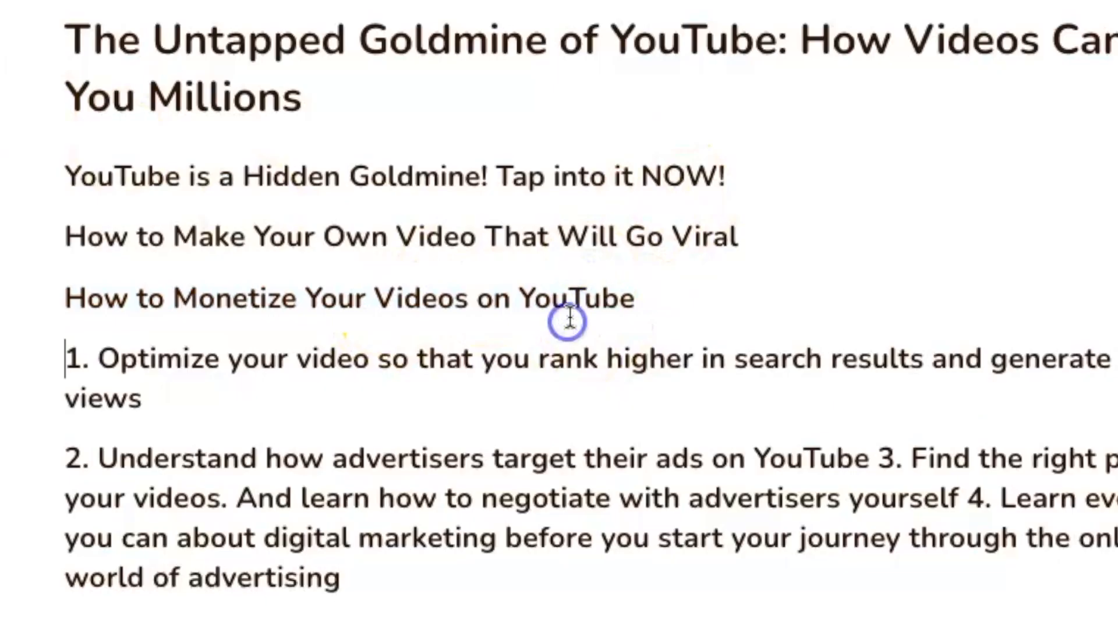
triple_click(571, 315)
left_click(583, 241)
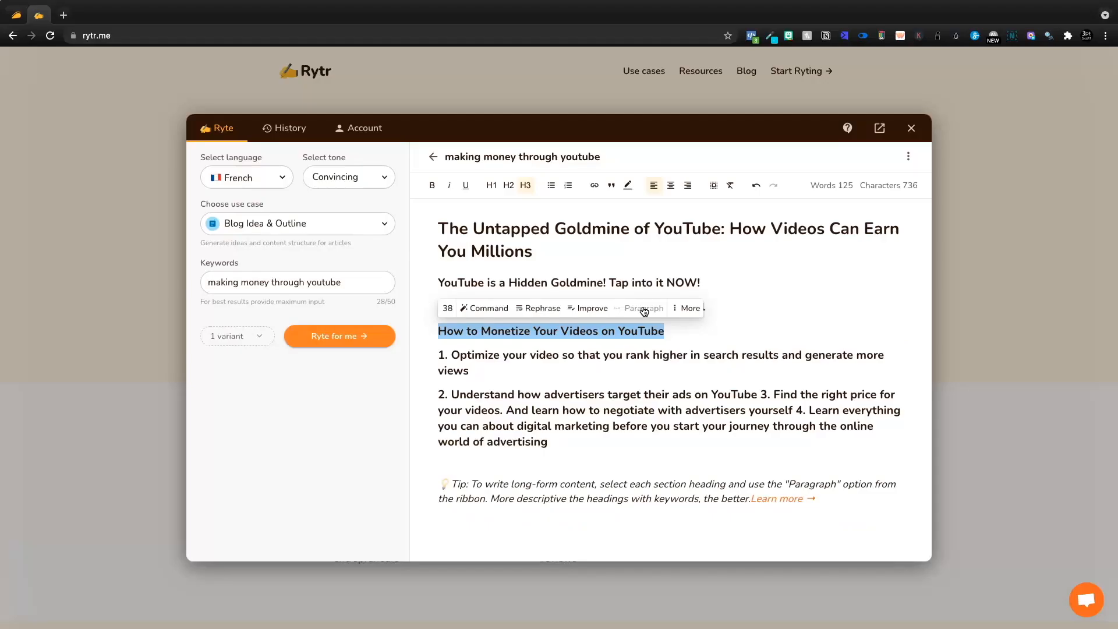
left_click_drag(696, 388, 438, 268)
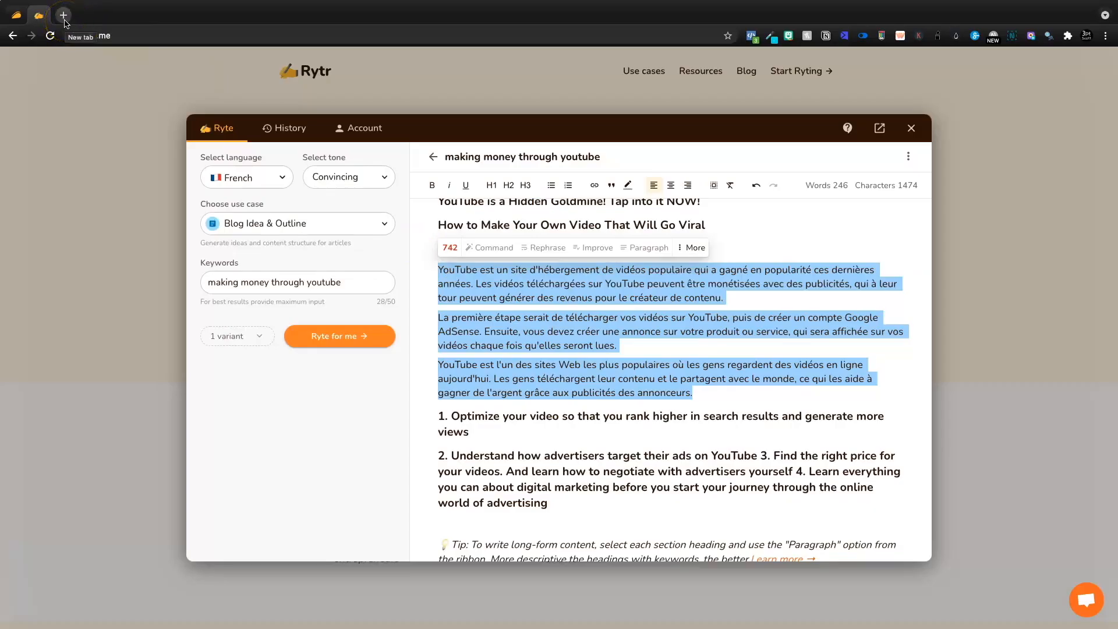
Step: Find Google Translate in a new browser tab and translate the copied French YouTube paragraphs into English
left_click(63, 16)
type("google trans")
key("Return")
left_click(221, 192)
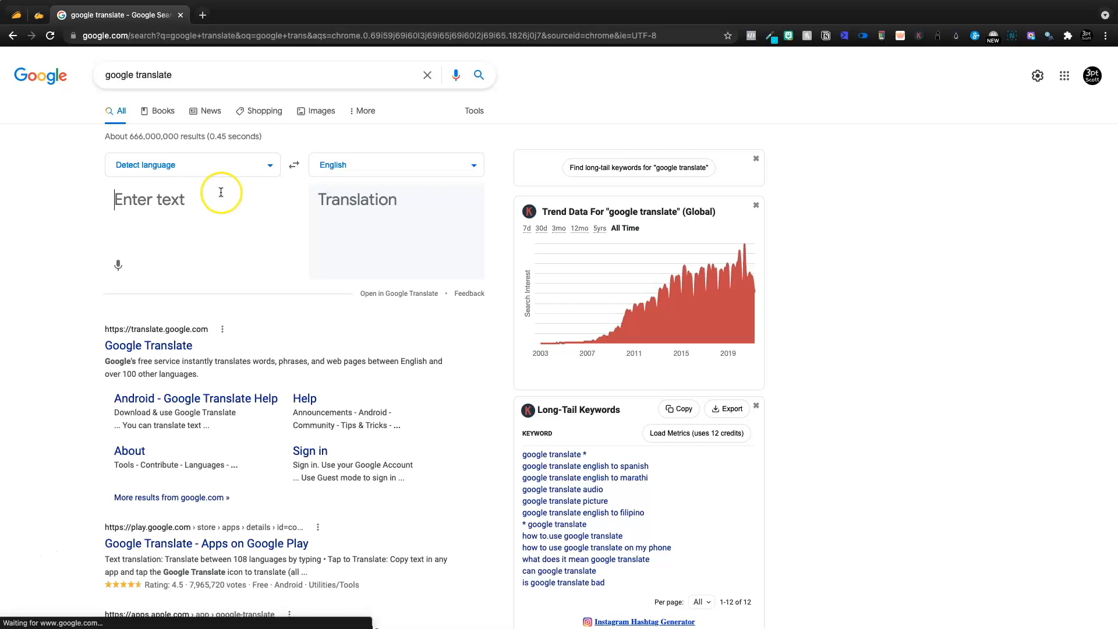
key("super+v")
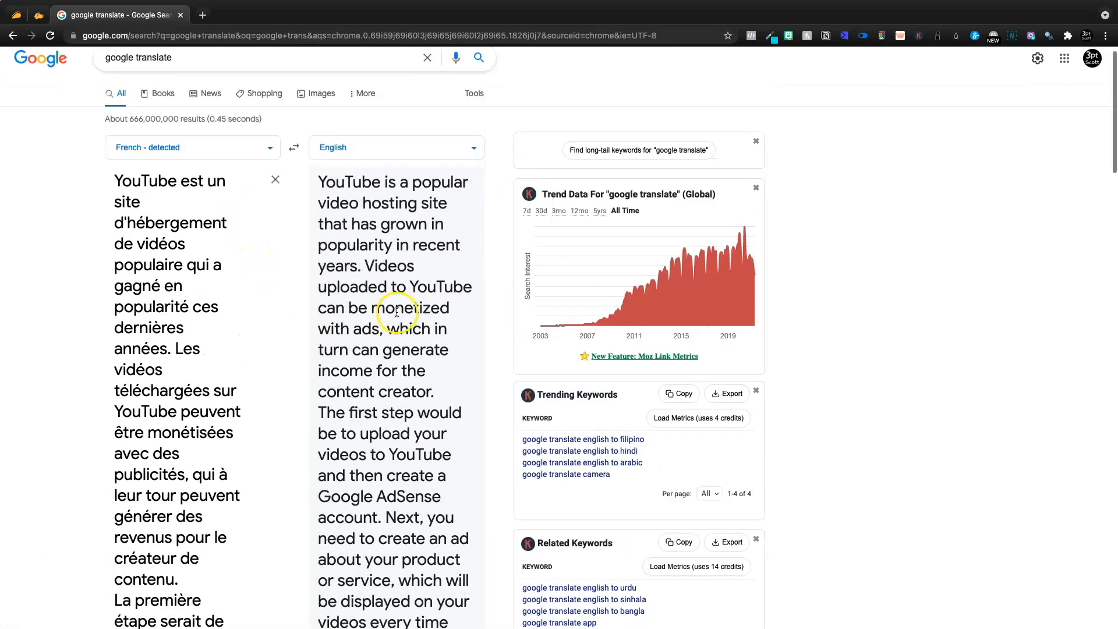
Step: Read through the English translation of the French paragraphs about monetizing YouTube videos
double_click(321, 204)
left_click_drag(324, 209, 330, 217)
left_click(330, 218)
scroll(331, 217, "down", 2)
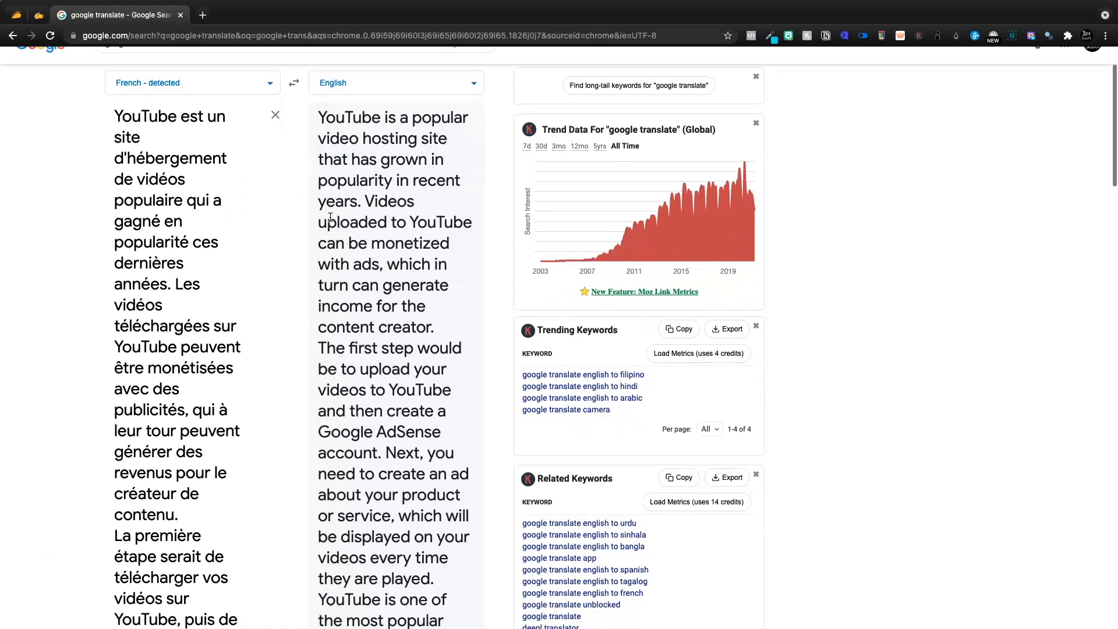
scroll(369, 190, "down", 2)
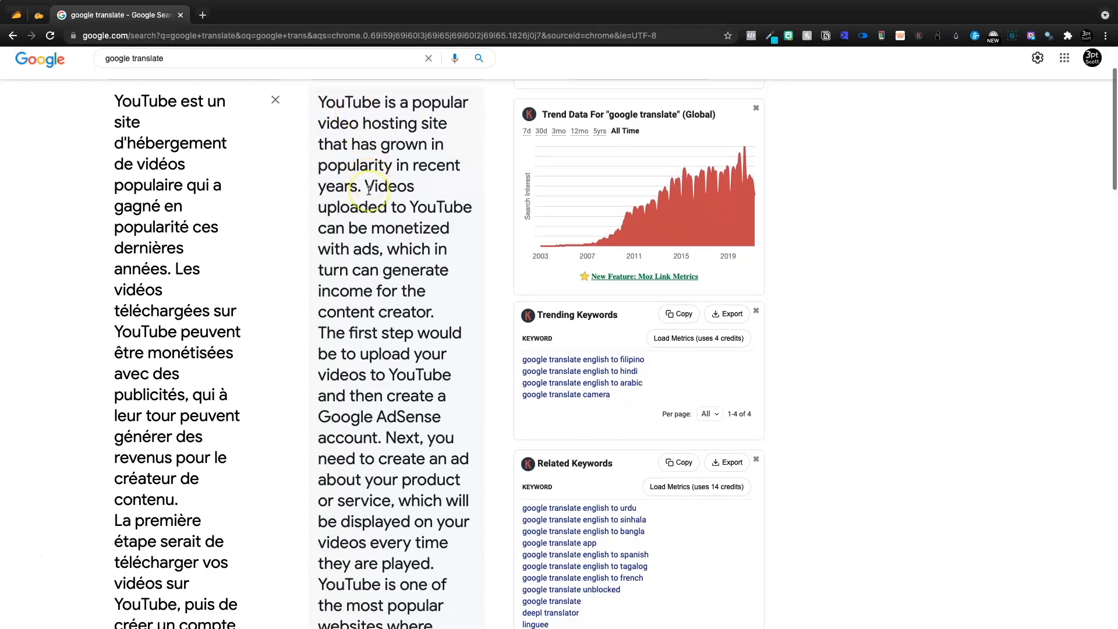
scroll(370, 189, "down", 1)
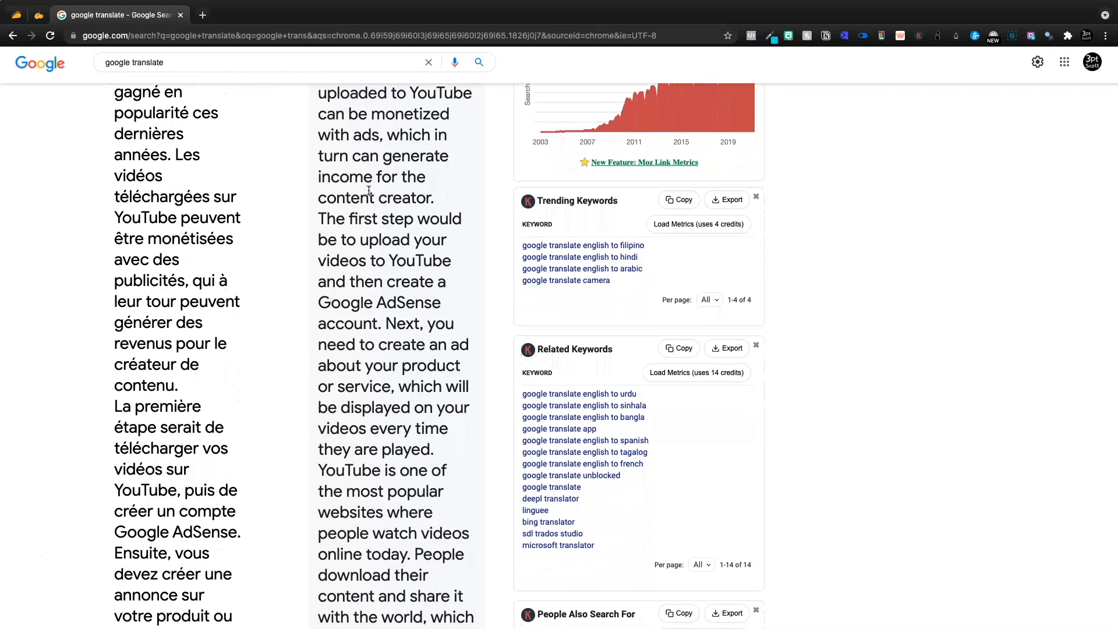
scroll(369, 190, "down", 1)
left_click_drag(392, 128, 414, 211)
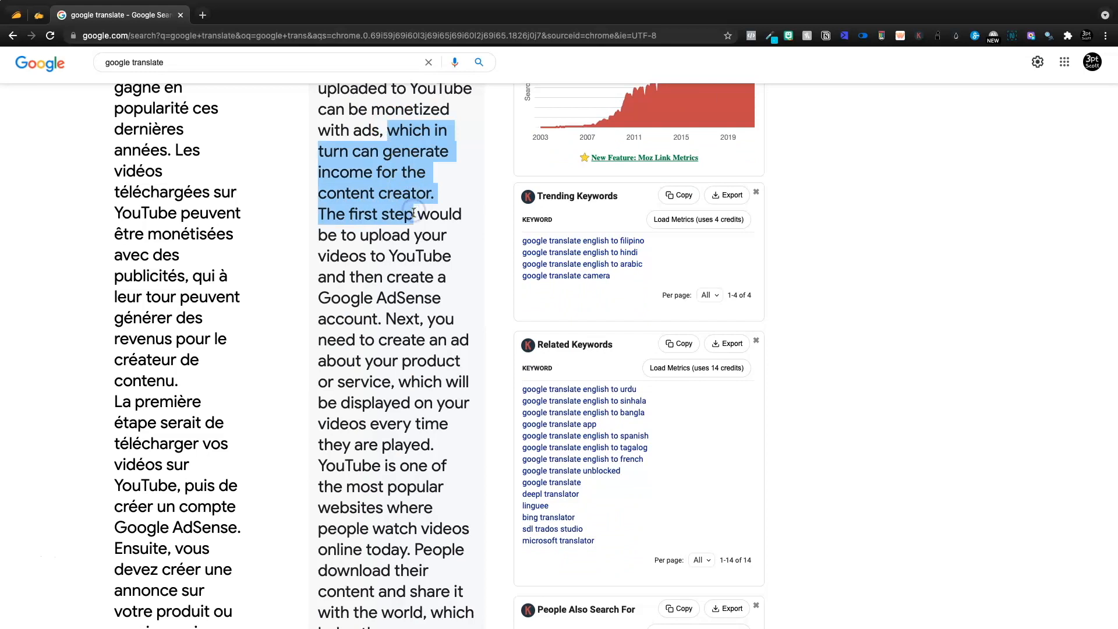
scroll(414, 212, "down", 4)
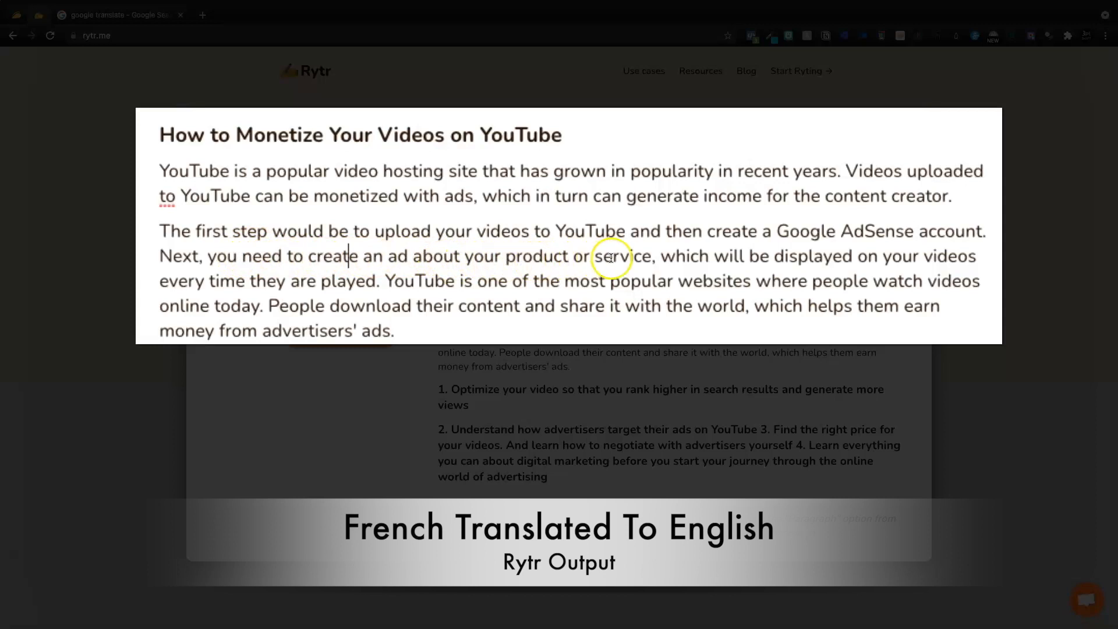
Step: Review the translated English paragraphs under "How to Monetize Your Videos on YouTube" in the Rytr document
triple_click(787, 250)
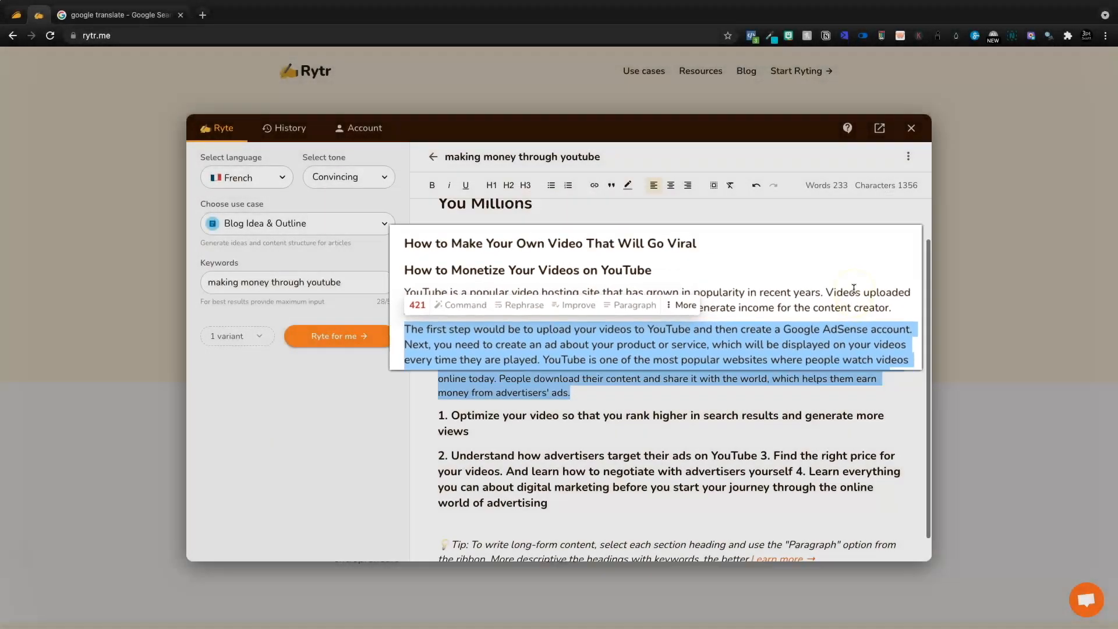
scroll(849, 300, "down", 1)
left_click(845, 320)
left_click_drag(868, 321, 613, 315)
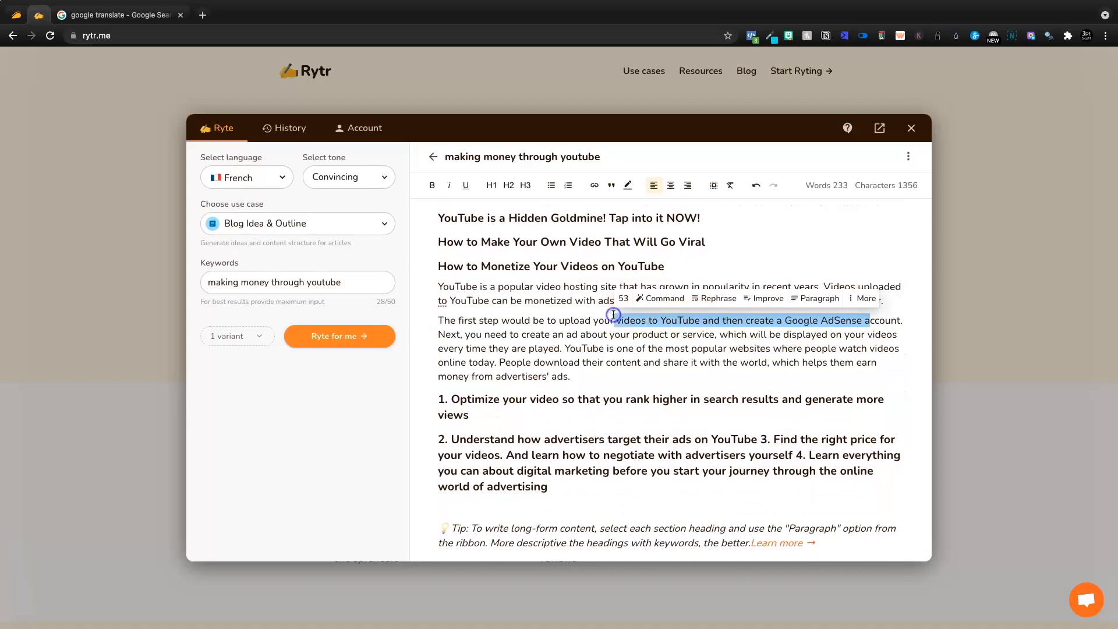
left_click_drag(898, 319, 620, 319)
left_click(787, 319)
left_click(619, 319)
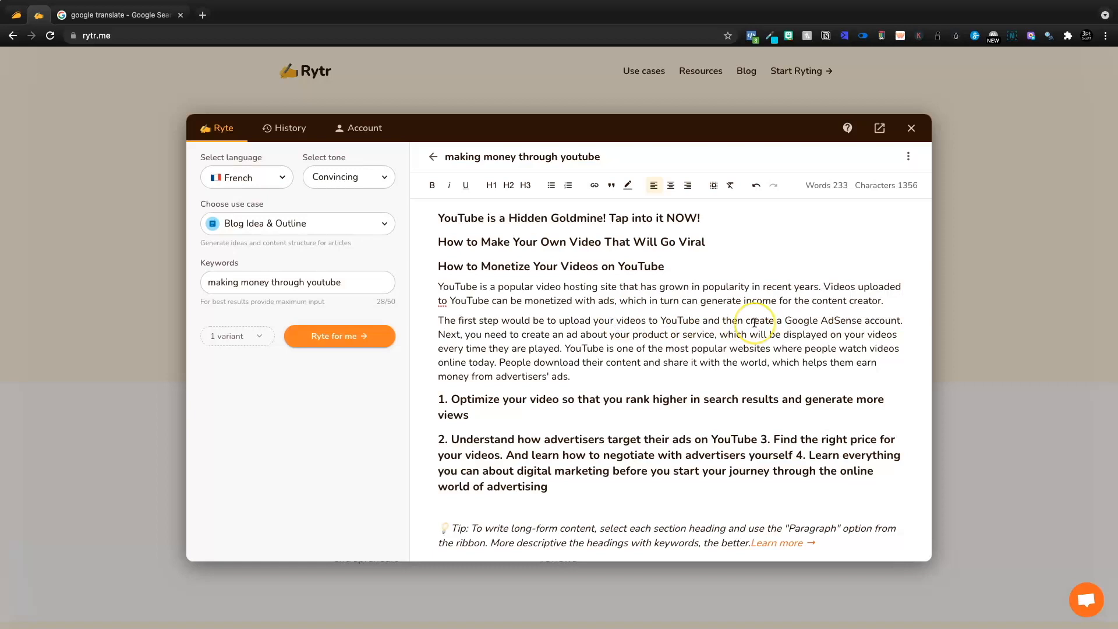
left_click_drag(906, 320, 903, 305)
left_click(906, 307)
left_click_drag(906, 317, 903, 305)
left_click(903, 305)
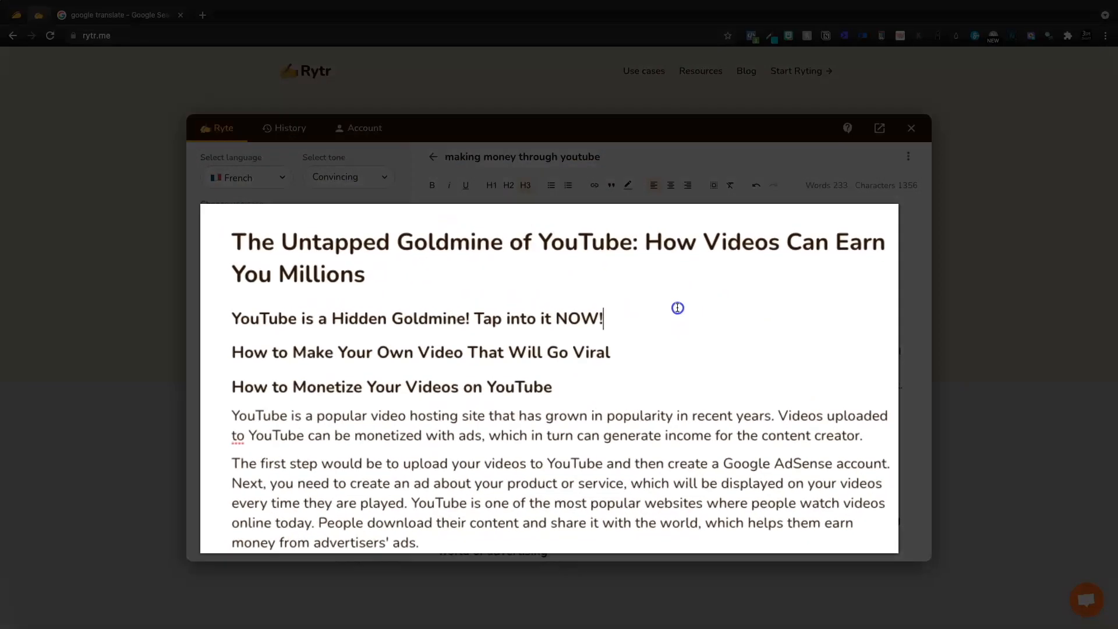
Step: Generate a French paragraph from the heading "YouTube is a Hidden Goldmine! Tap into it NOW!"
triple_click(754, 275)
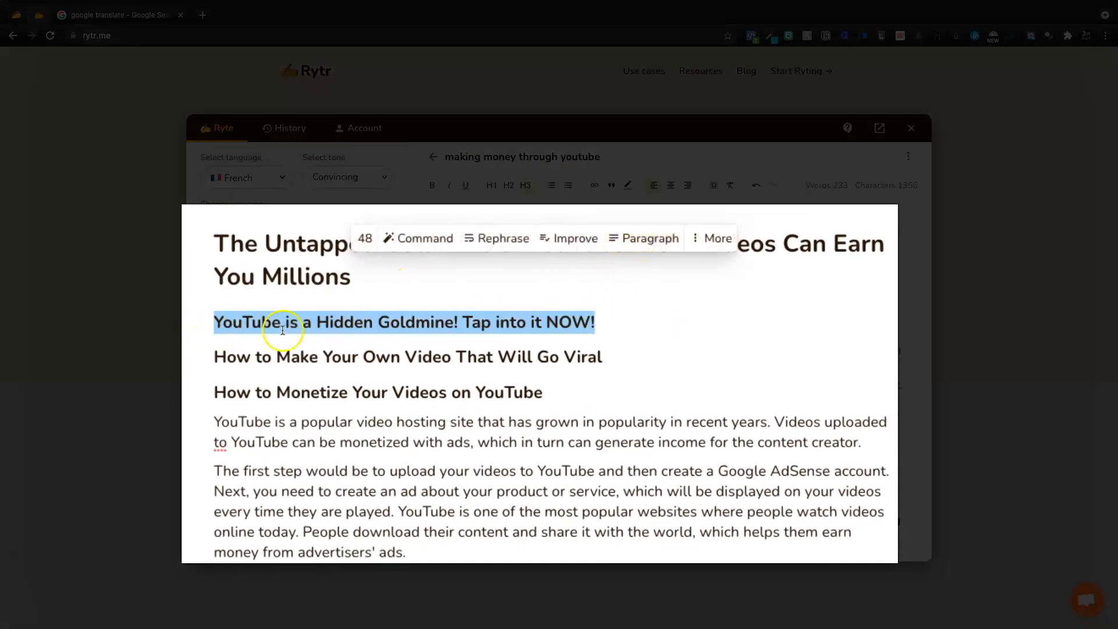
left_click(651, 237)
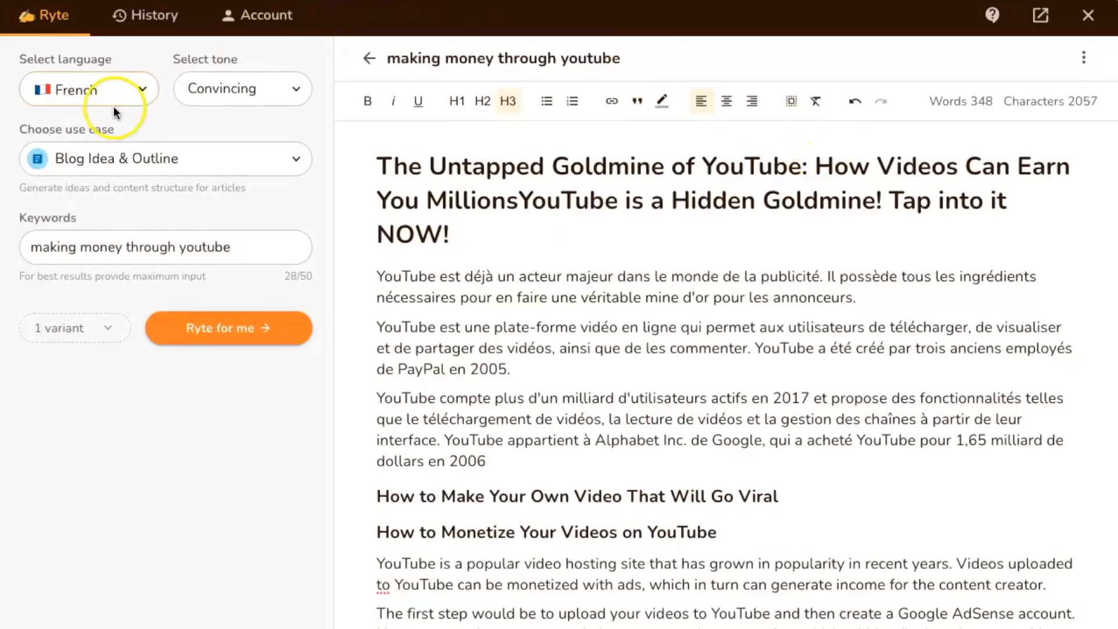
Step: Set the output language to English and generate a paragraph from the heading "How to Make Your Own Video That Will Go Viral"
left_click(241, 179)
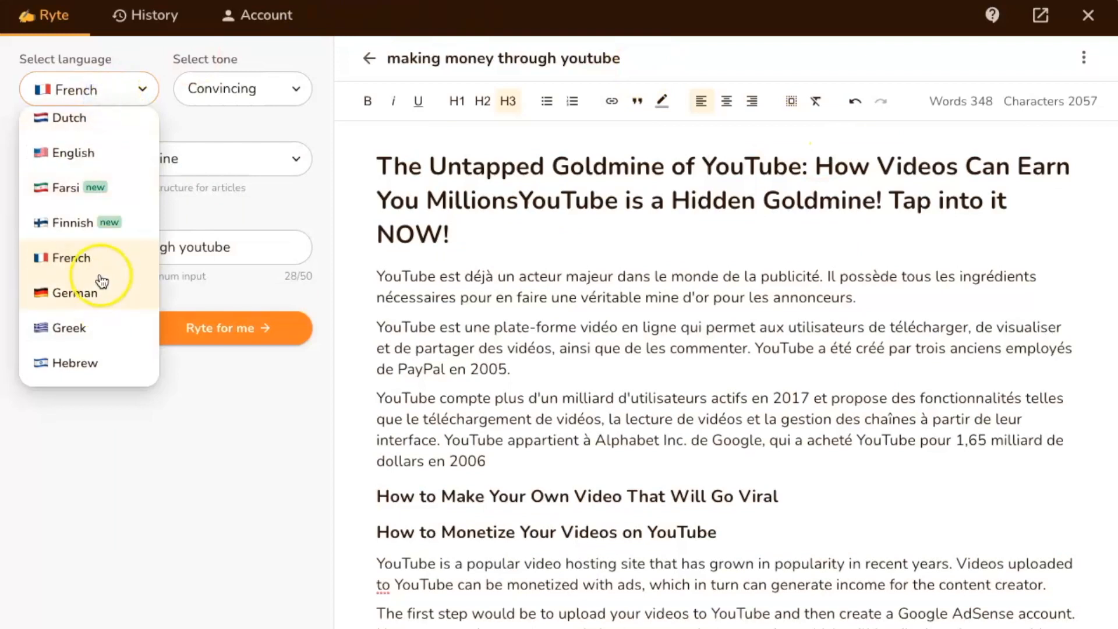
scroll(96, 233, "up", 3)
scroll(85, 262, "down", 1)
scroll(84, 262, "down", 1)
left_click(82, 247)
scroll(676, 350, "down", 1)
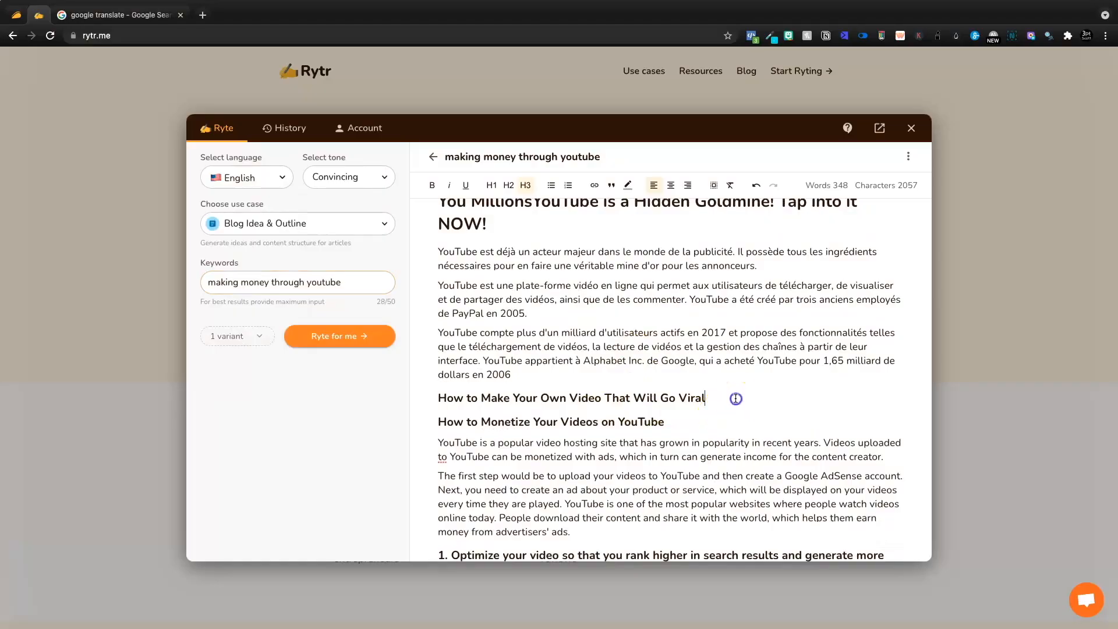
left_click_drag(820, 428, 360, 422)
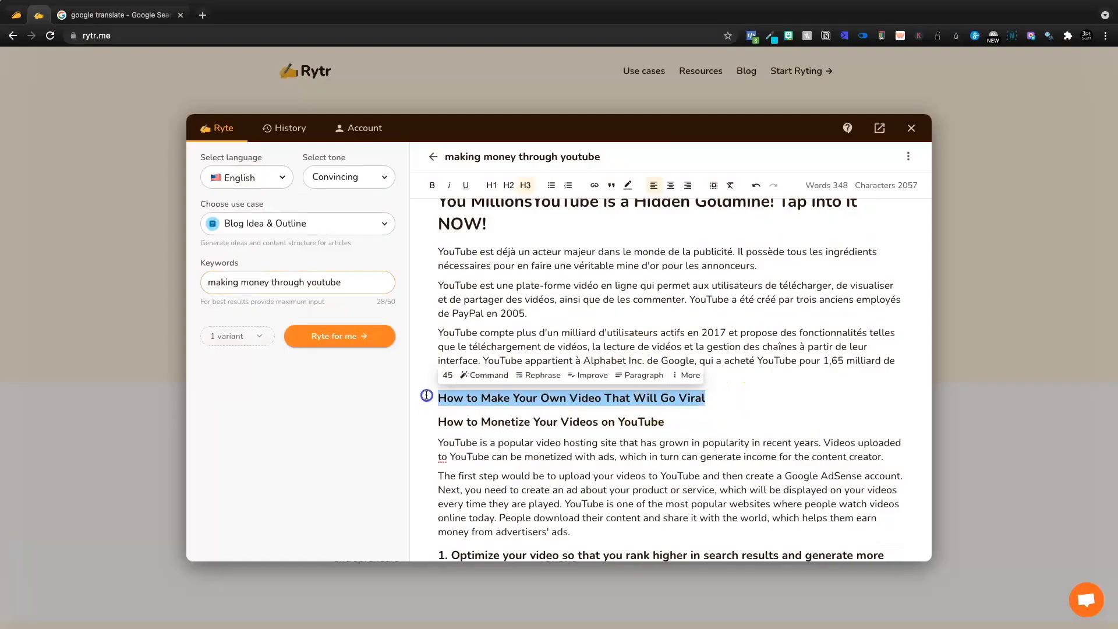
left_click(644, 376)
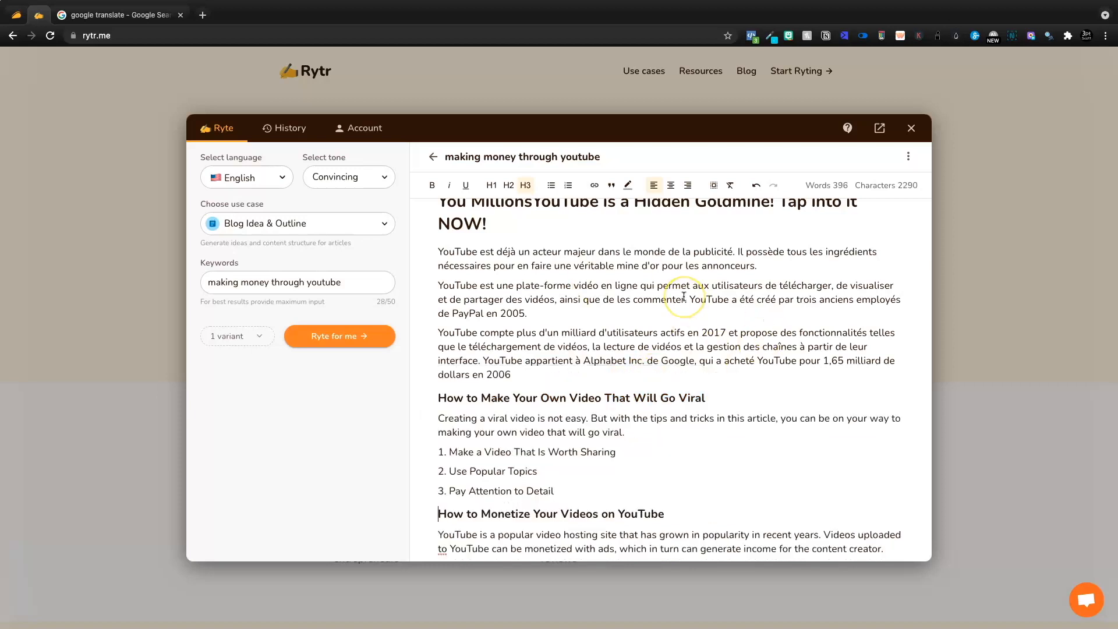
Step: Read through the generated English section on making a viral video, including its numbered points
scroll(684, 297, "down", 3)
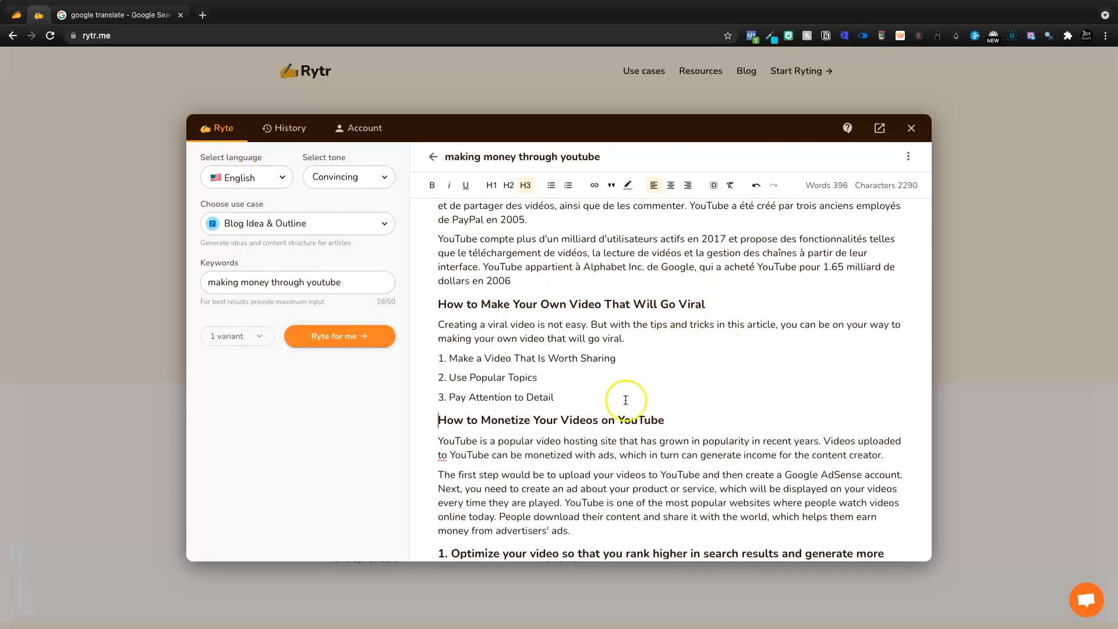
scroll(625, 400, "down", 5)
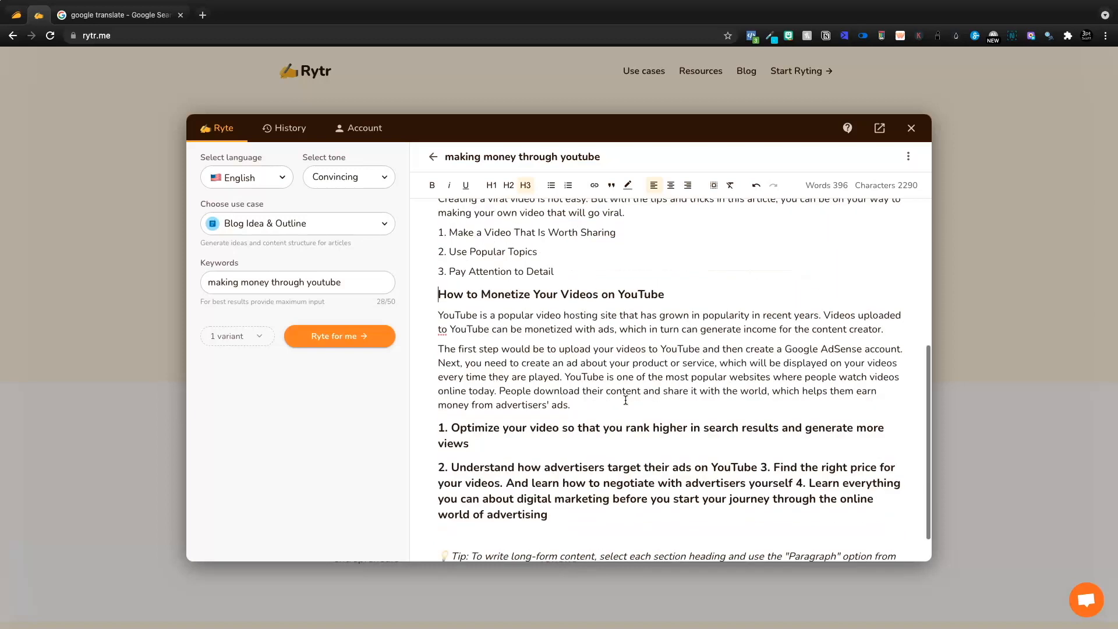
left_click_drag(541, 407, 450, 391)
scroll(641, 326, "up", 5)
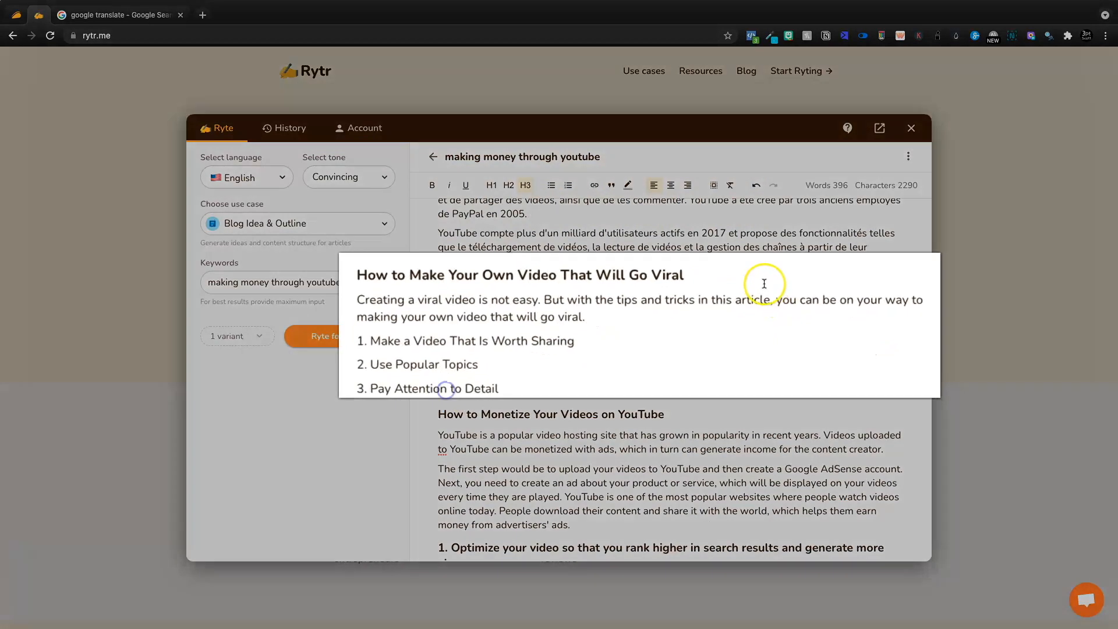
left_click_drag(723, 298, 438, 298)
left_click(520, 296)
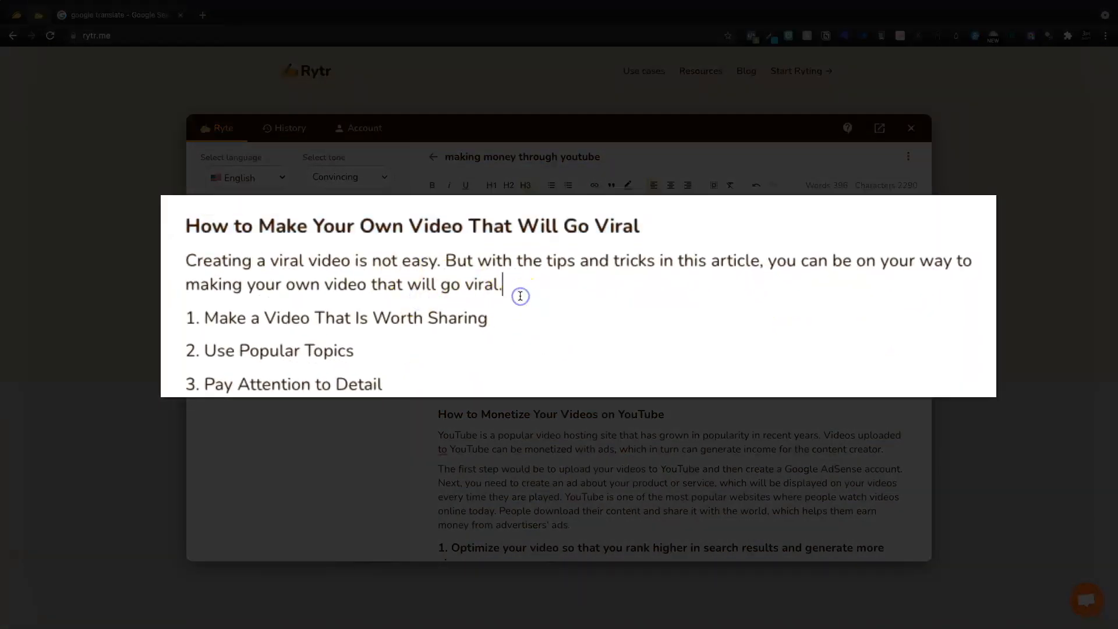
left_click_drag(540, 321, 422, 367)
left_click(449, 385)
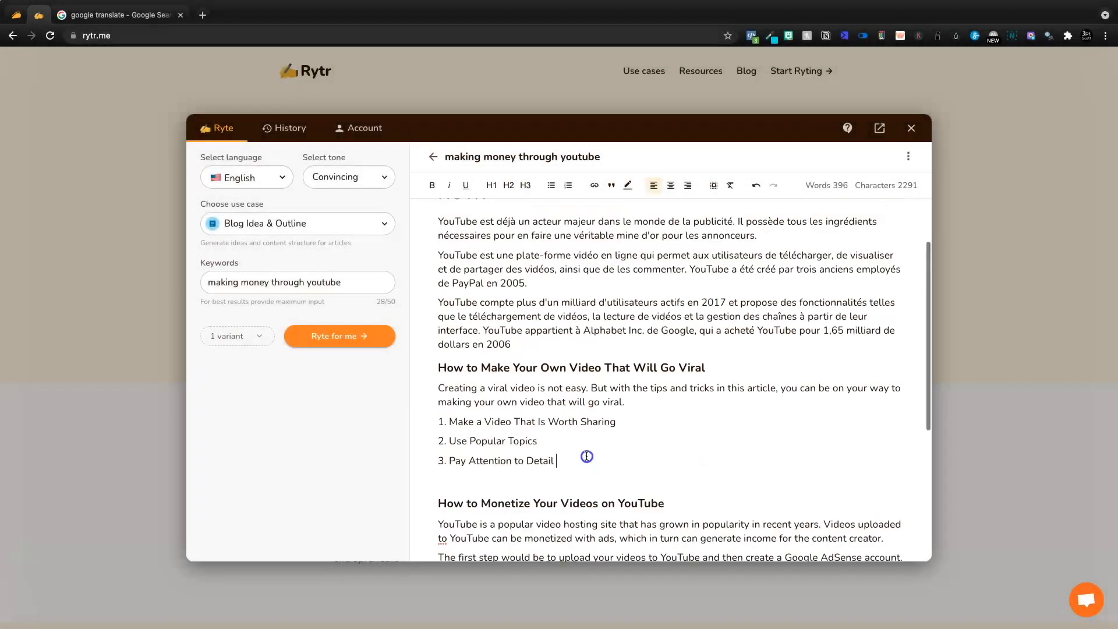
left_click_drag(584, 456, 425, 399)
left_click(584, 442)
Step: Split the merged title so "YouTube is a Hidden Goldmine! Tap into it NOW!" becomes a separate heading line
scroll(584, 443, "up", 1)
scroll(584, 443, "up", 1)
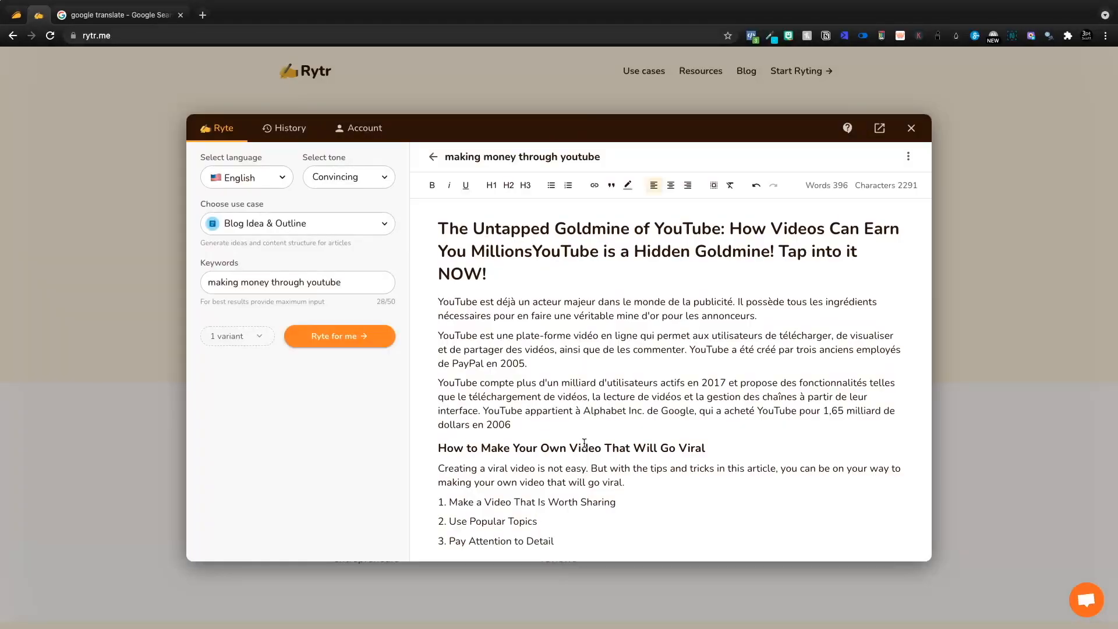
left_click(533, 251)
key("Return")
Step: Replace the French paragraphs under the Hidden Goldmine heading with their English translation from Google Translate
left_click_drag(534, 442, 429, 303)
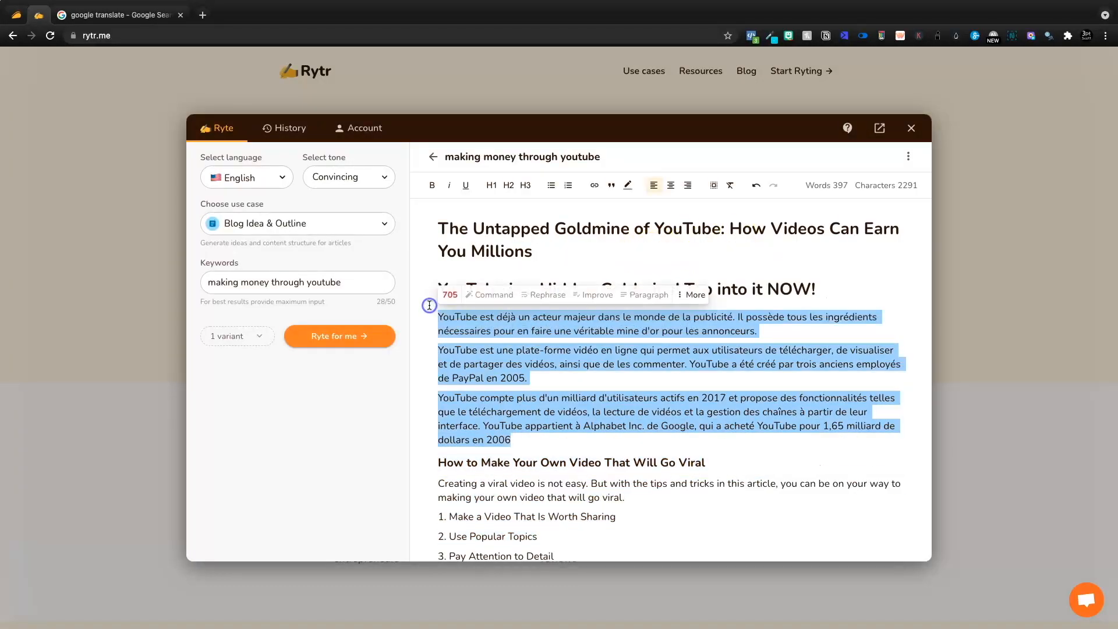
left_click(110, 24)
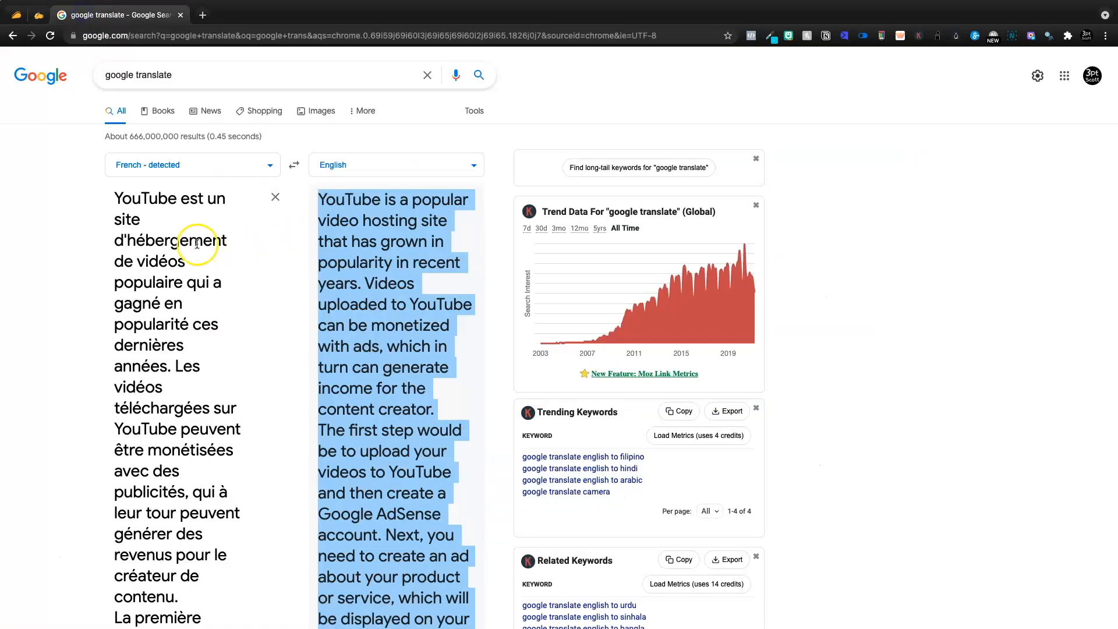
left_click_drag(110, 189, 183, 229)
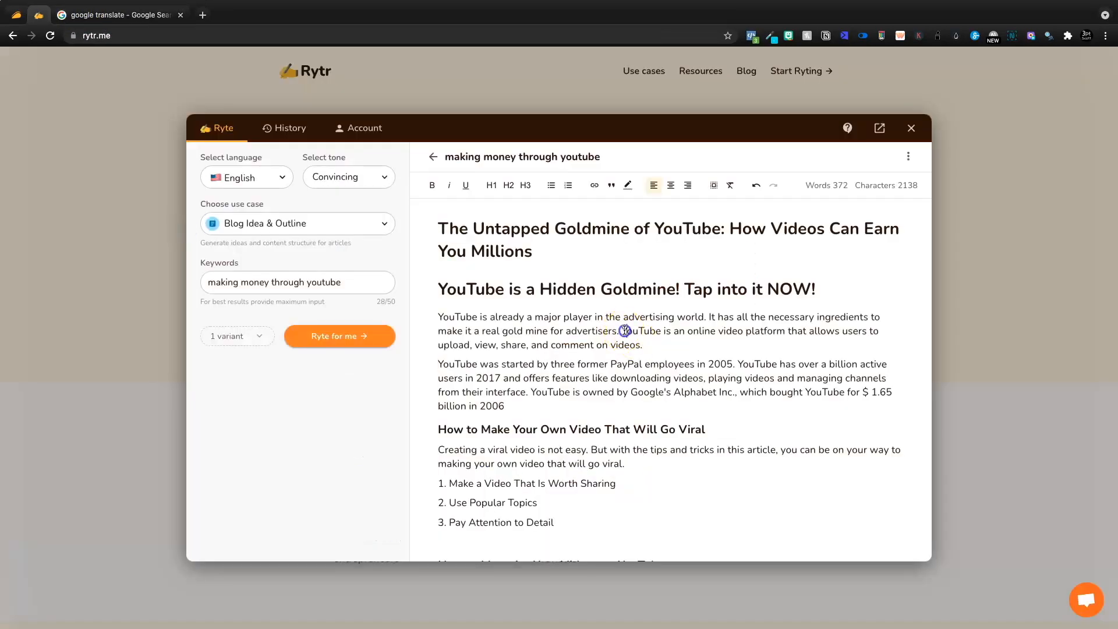
Step: Start a new paragraph at the sentence "YouTube is an online video platform"
key("Return")
key("BackSpace")
left_click(621, 330)
key("Return")
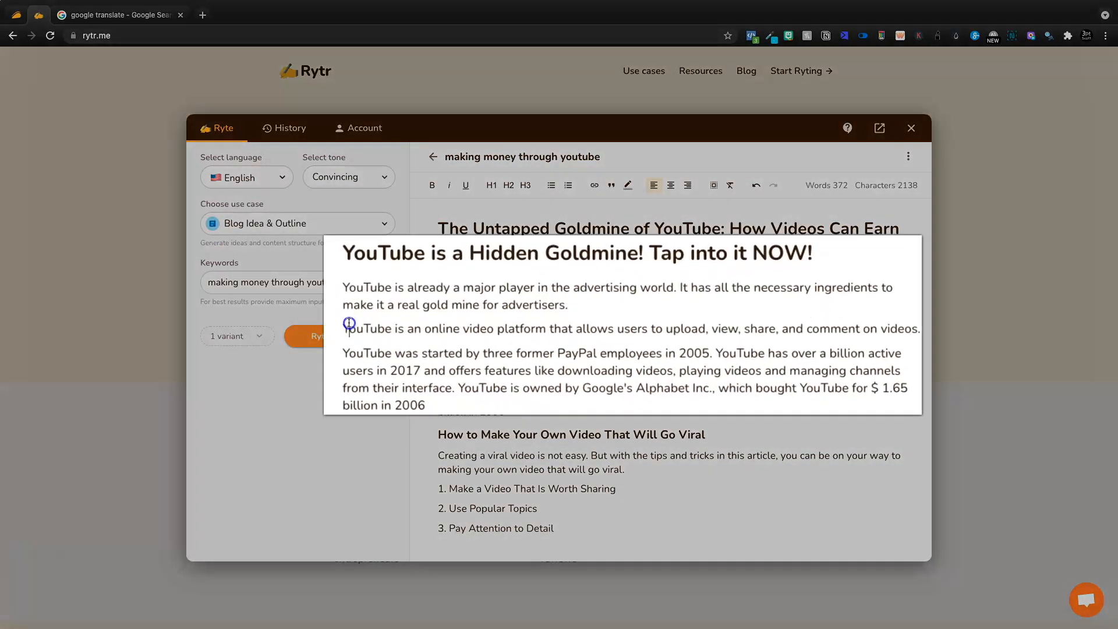
Step: Read the sentence describing YouTube as an online video platform, highlighting it along the way
left_click_drag(443, 351, 717, 355)
left_click_drag(634, 294, 730, 292)
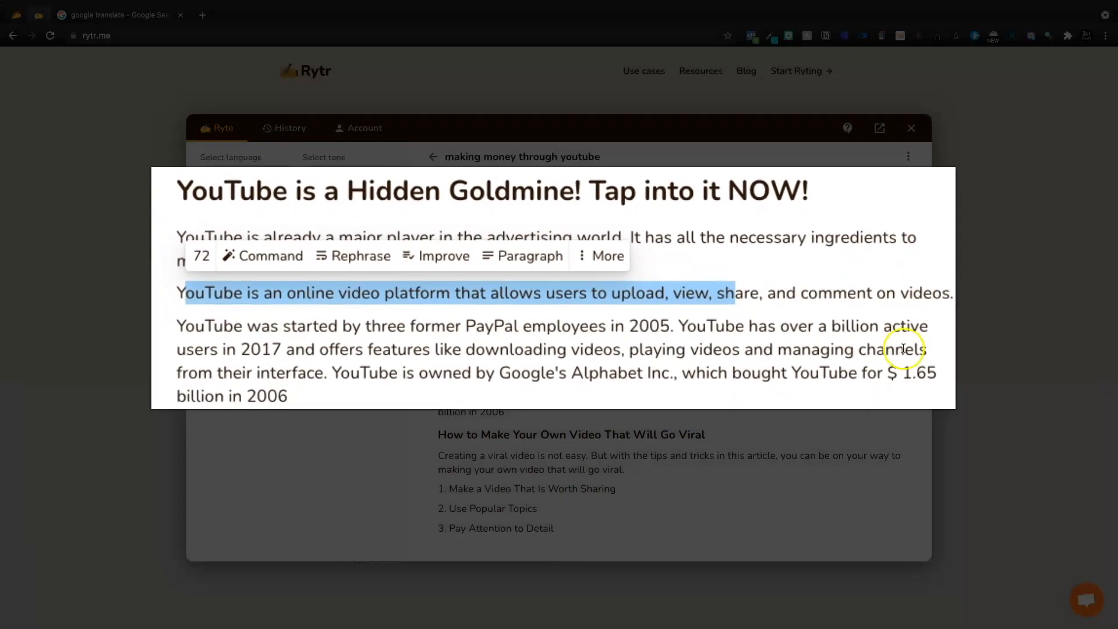
left_click(904, 351)
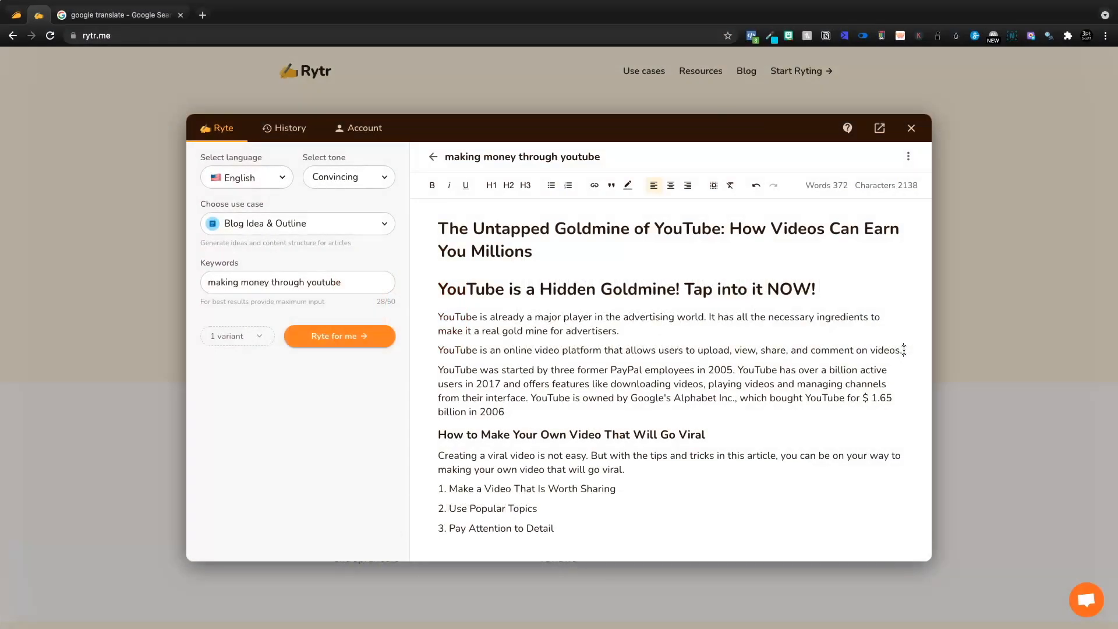
Step: Fact-check the sentence "YouTube was started by three former PayPal employees in 2005" with a Google search in a new tab
triple_click(638, 410)
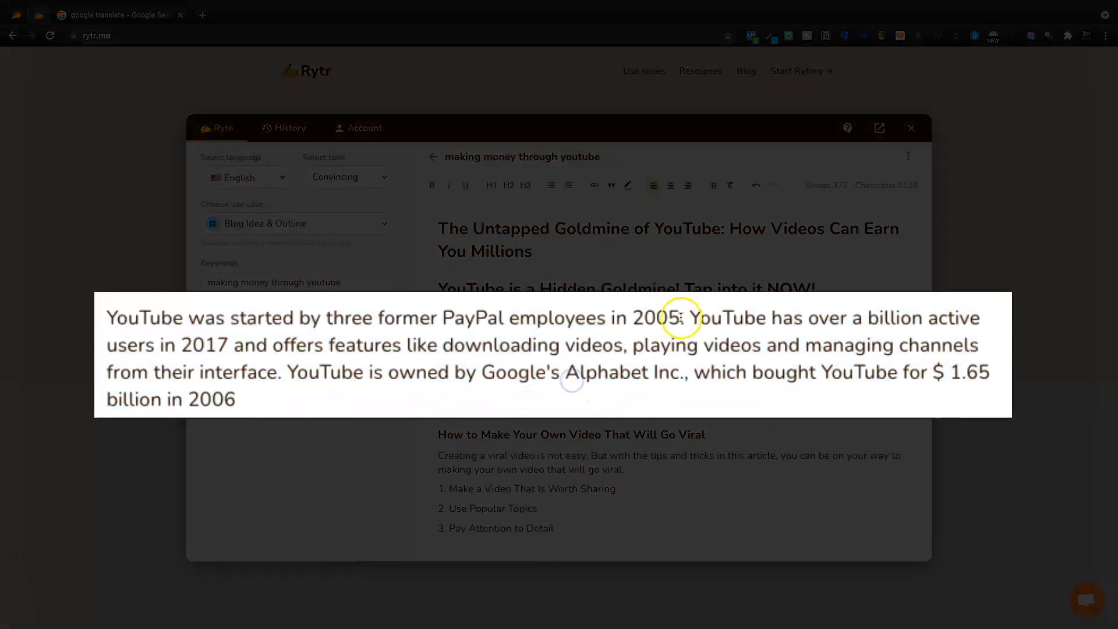
left_click_drag(680, 318, 180, 10)
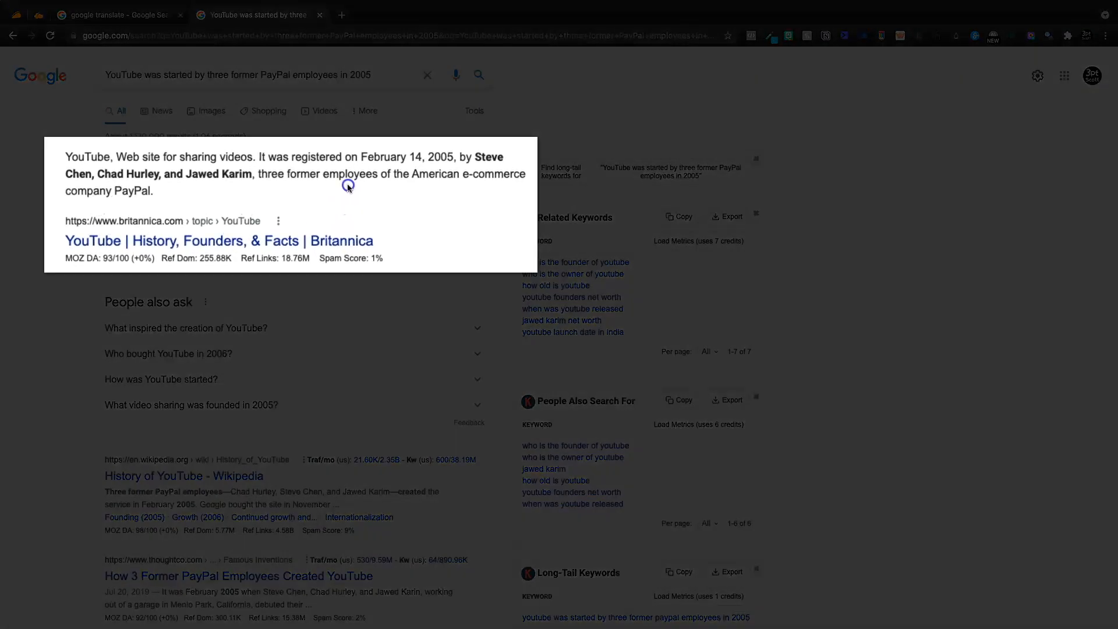
left_click_drag(171, 188, 344, 34)
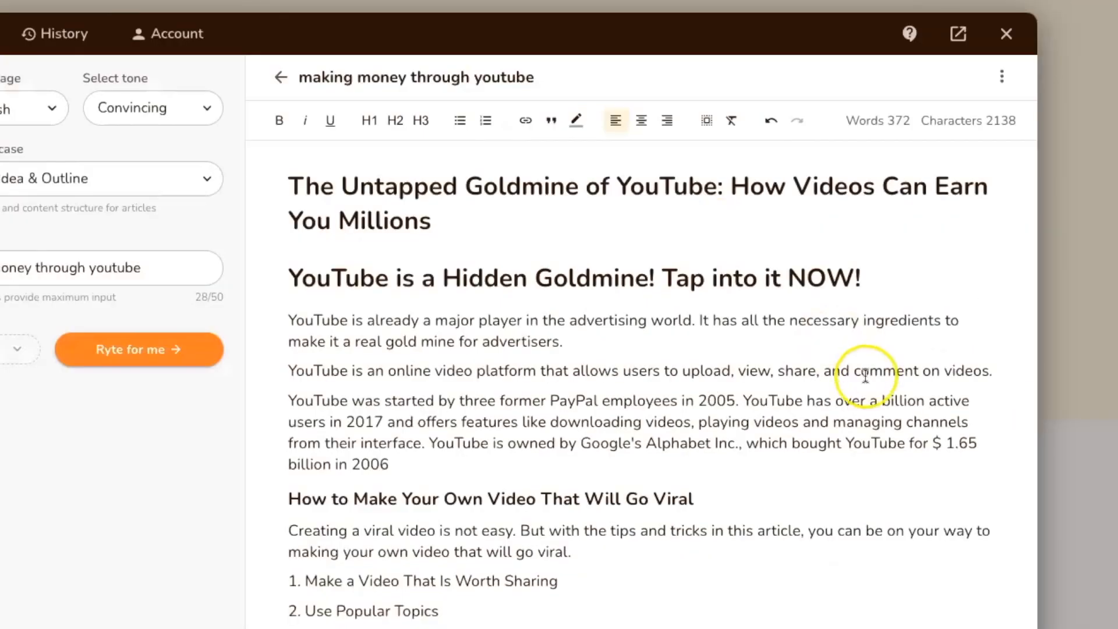
Step: Update the active users sentence to say "over two billion active users in 2021"
left_click(381, 421)
key("BackSpace")
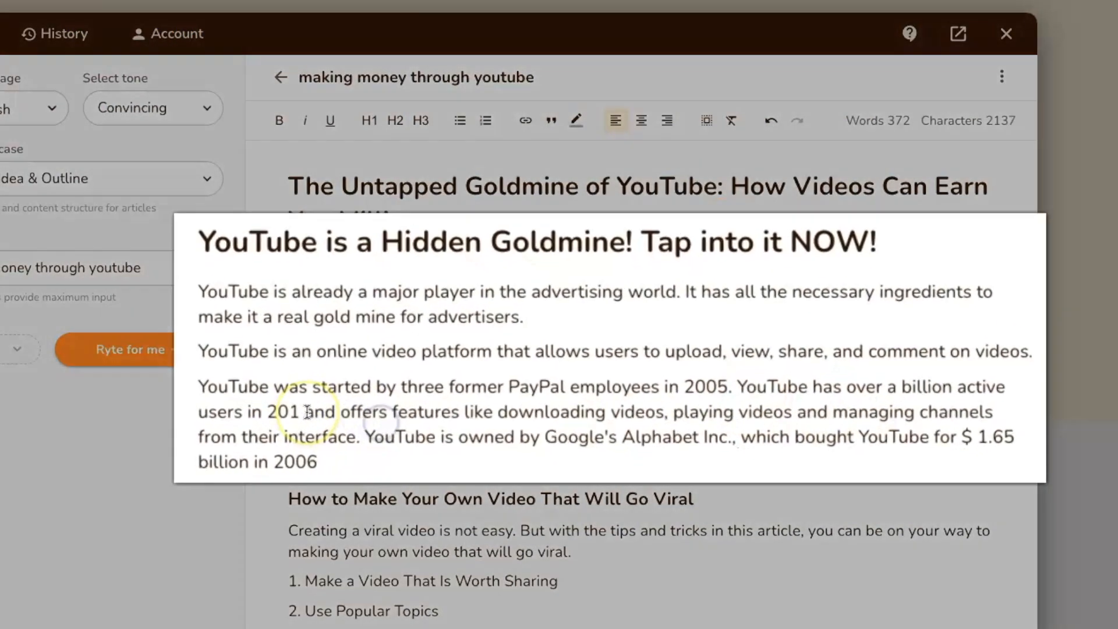
key("BackSpace")
type("21")
double_click(927, 365)
type("twp")
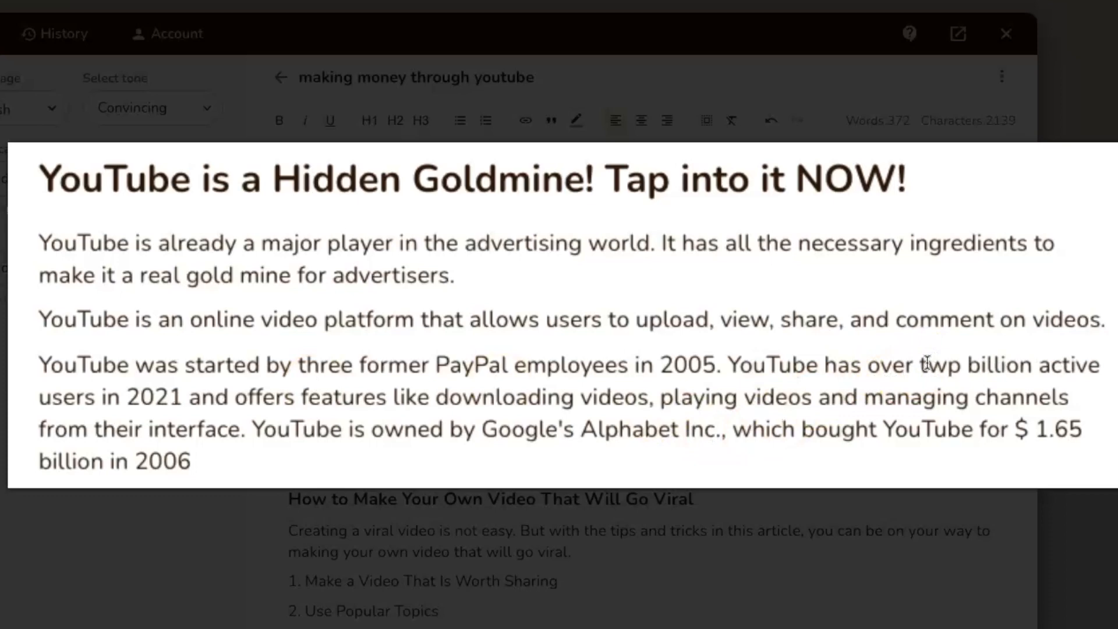
key("BackSpace")
type("o")
Step: Fact-check the sentence about Alphabet buying YouTube for $1.65 billion in 2006 with a Google search, then return to the Rytr document
left_click_drag(504, 411, 531, 398)
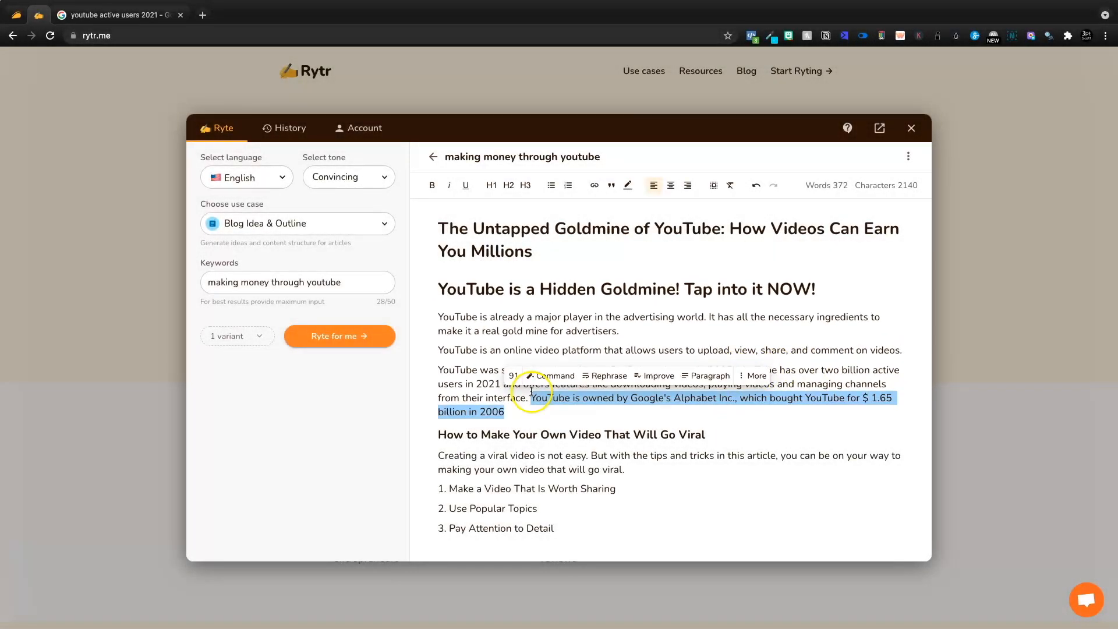
key("ctrl+c")
left_click(114, 14)
left_click(108, 36)
key("ctrl+v")
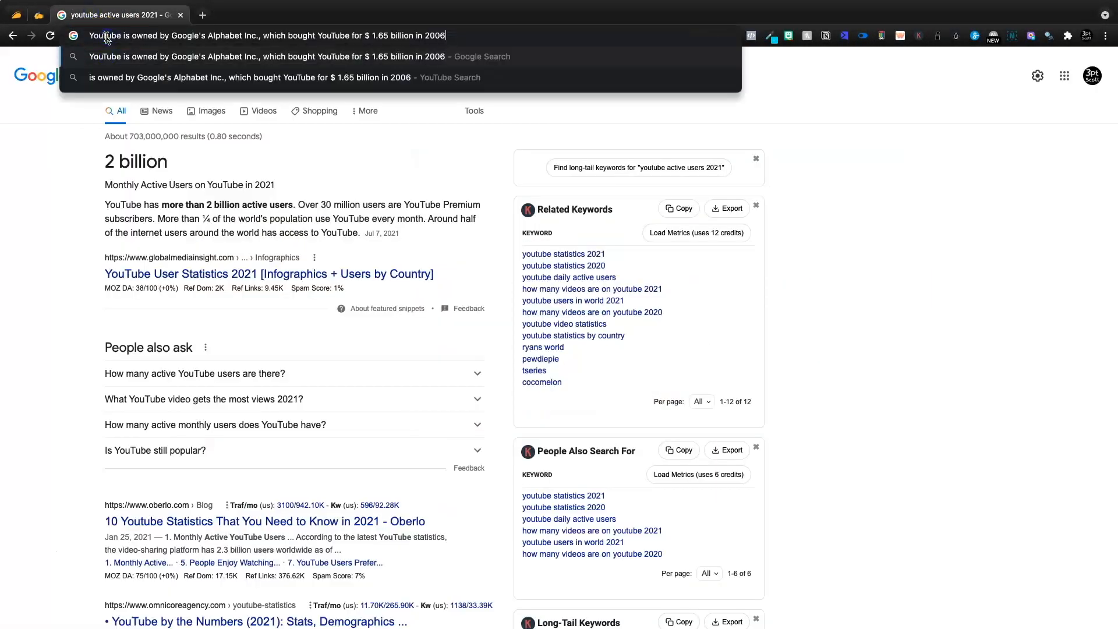
key("Return")
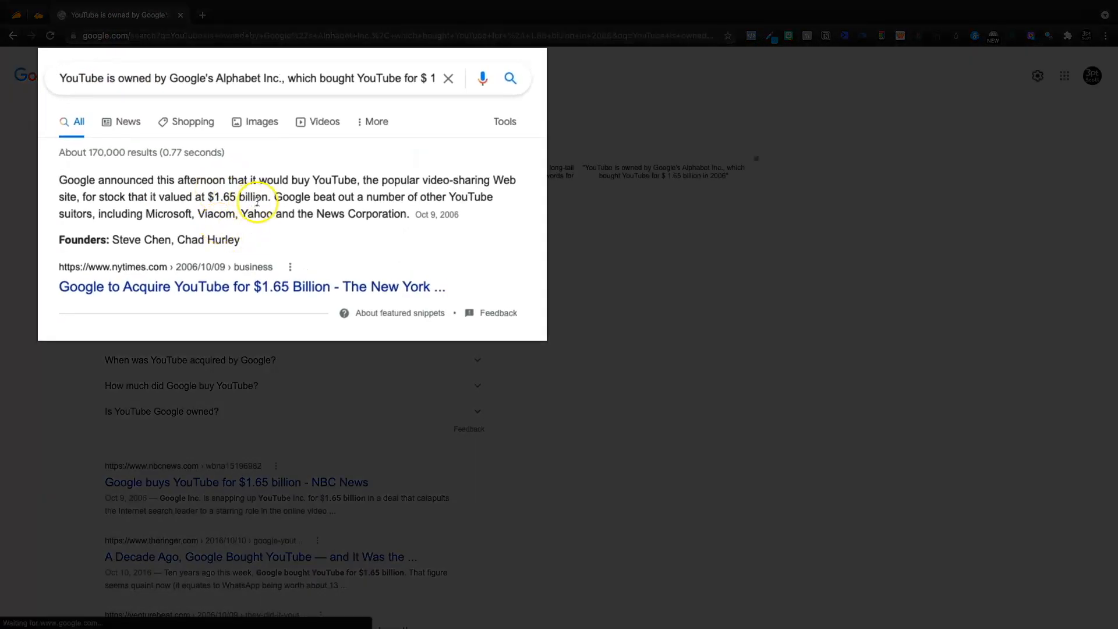
left_click_drag(256, 201, 149, 198)
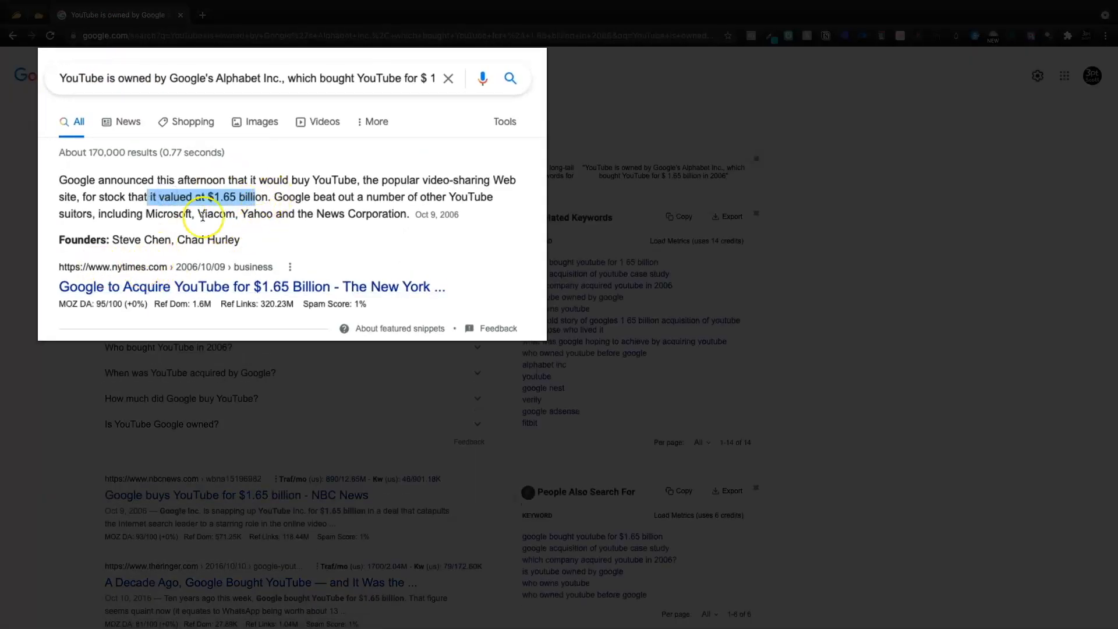
left_click(266, 197)
left_click(184, 20)
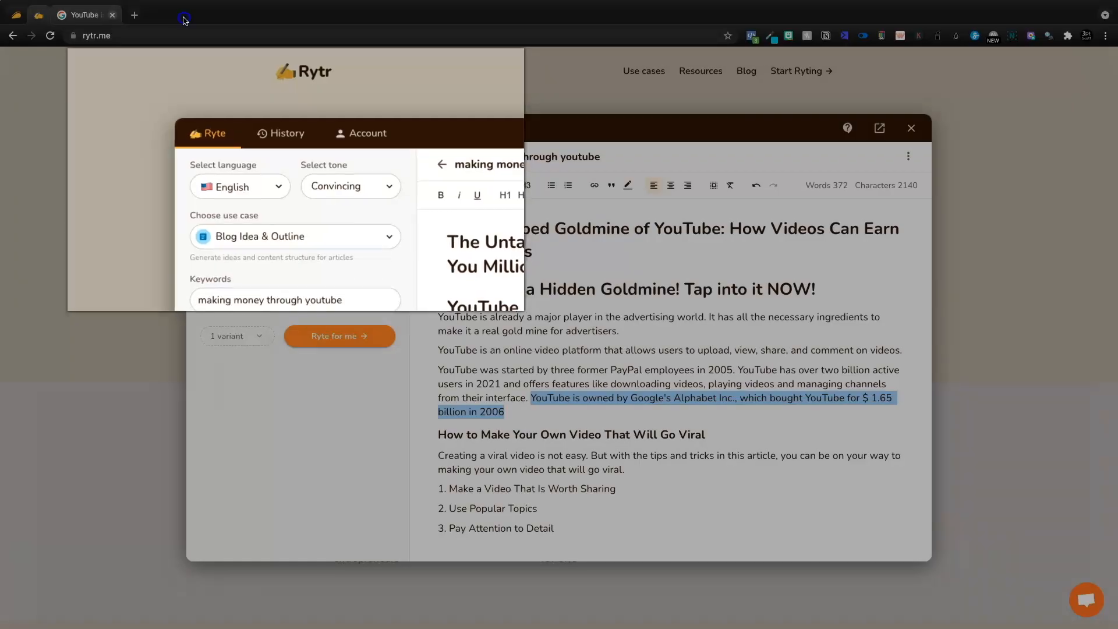
Step: End the 2006 sentence with a period and add a new paragraph reading "YouTube is the second largest search engine in the world!"
left_click(506, 411)
key("ctrl+v")
key("Return")
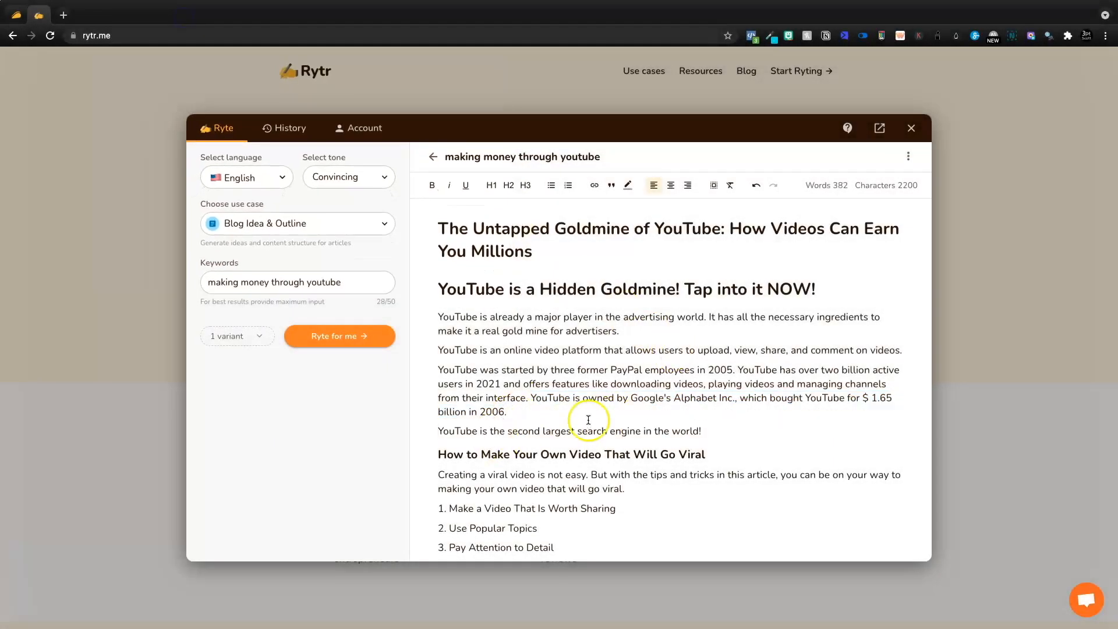
left_click(724, 424, "shift")
left_click(725, 426)
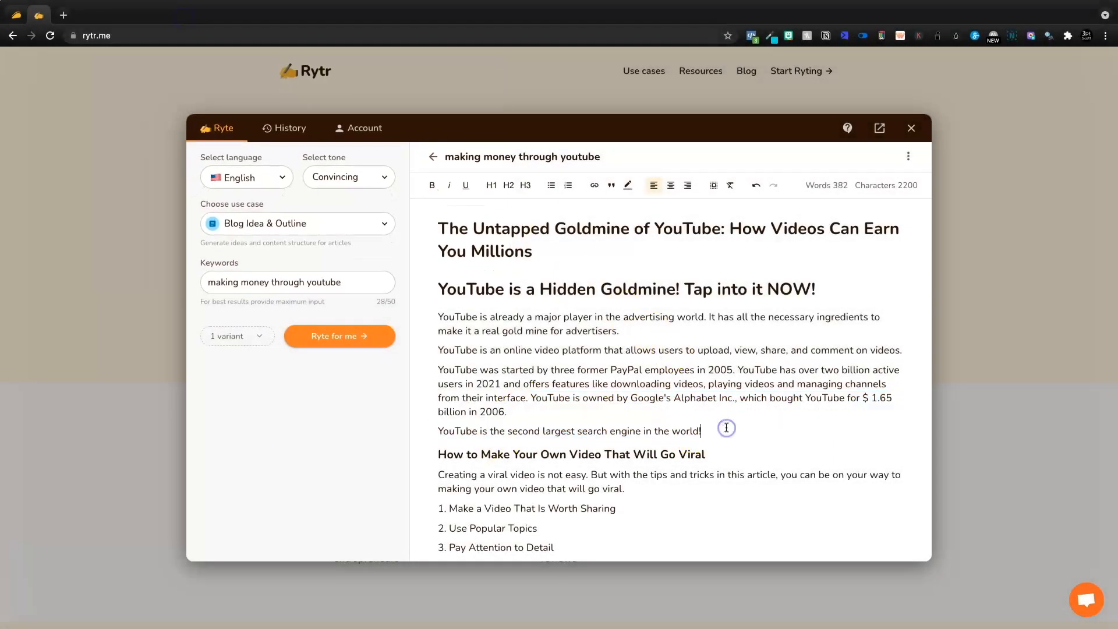
key("Return")
key("BackSpace")
Step: Move the Alphabet ownership sentence to its own line and format the PayPal, ownership and search engine paragraphs as a bulleted list
left_click(531, 398)
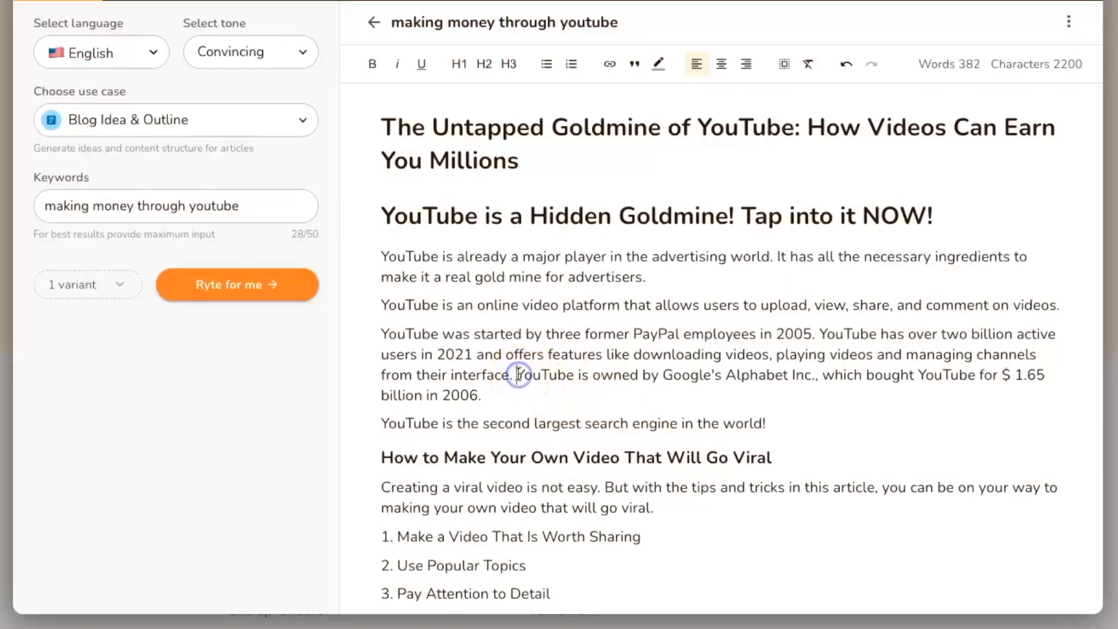
key("Return")
left_click_drag(770, 431, 381, 335)
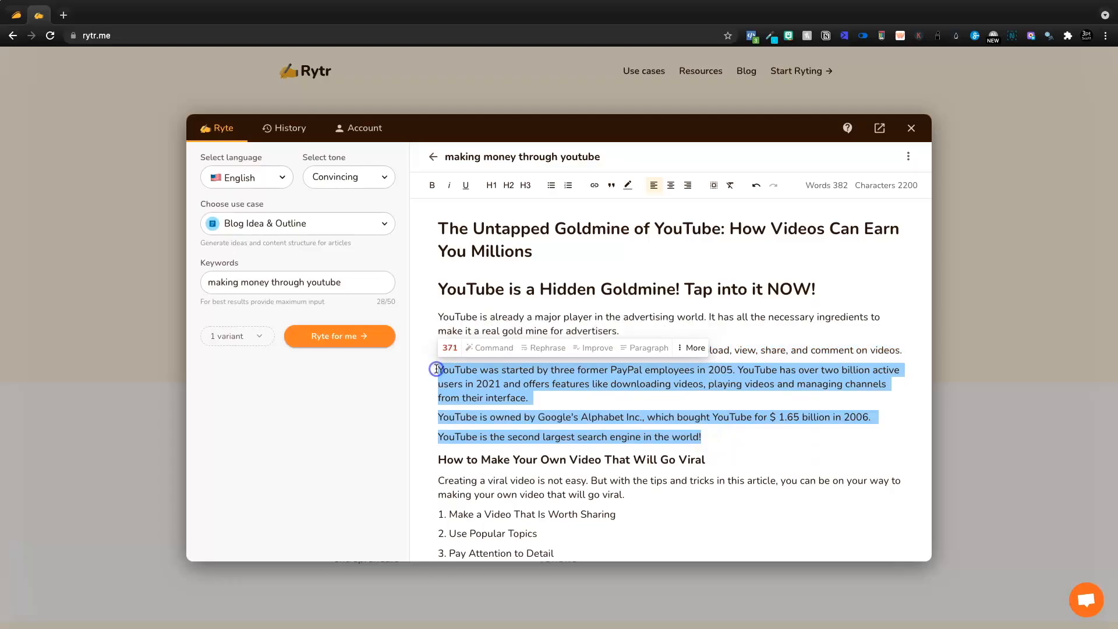
left_click(551, 186)
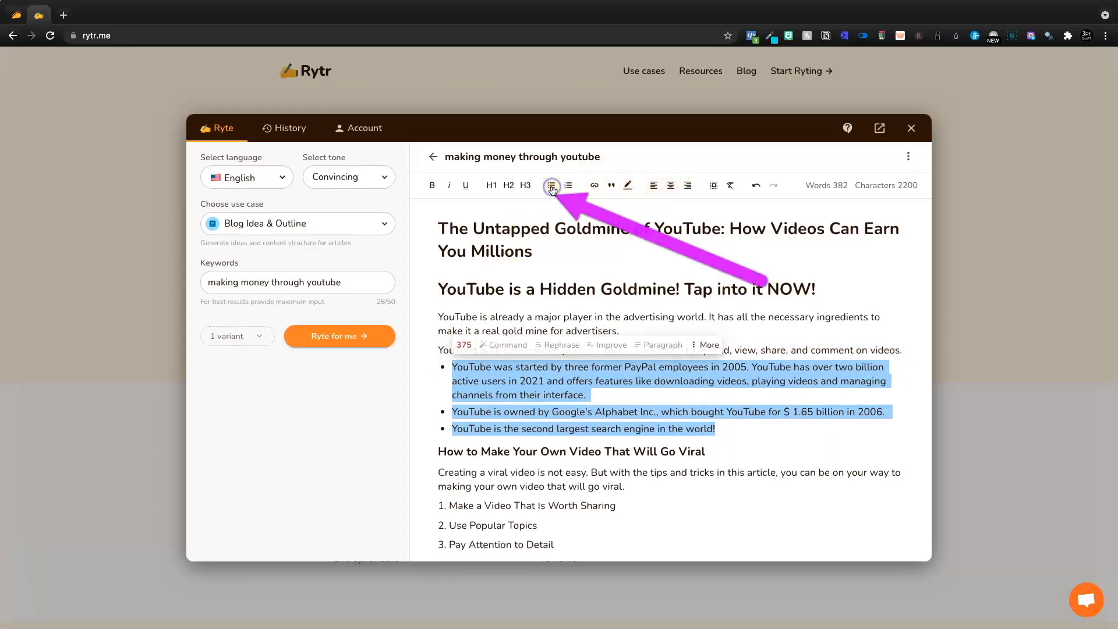
left_click(543, 413)
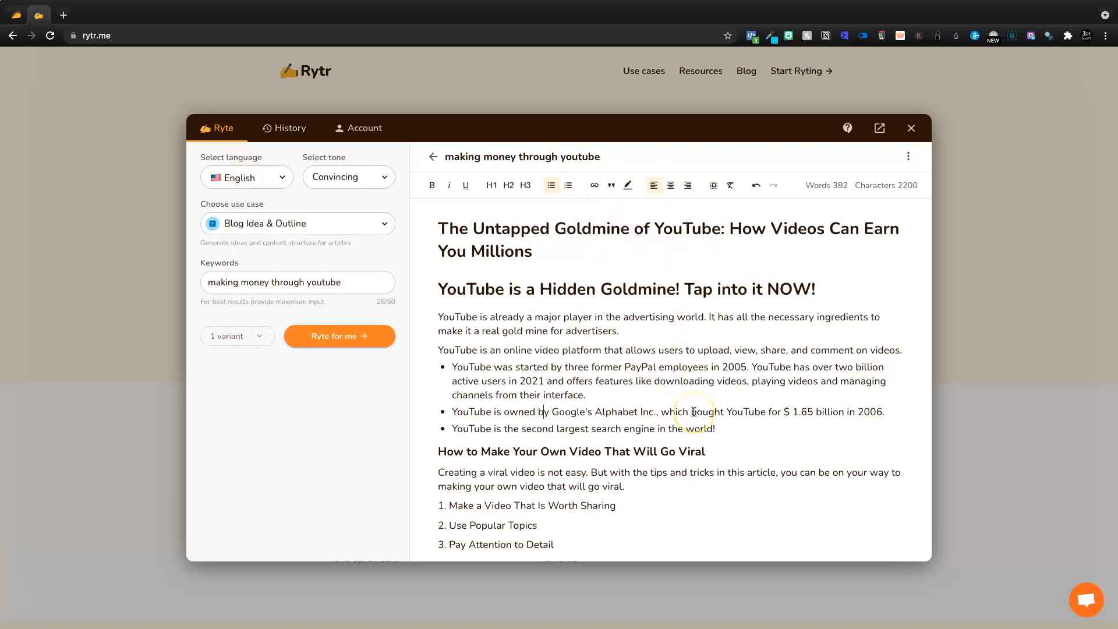
scroll(694, 412, "down", 5)
scroll(696, 417, "up", 5)
scroll(709, 424, "down", 3)
scroll(706, 424, "up", 3)
left_click_drag(730, 426, 449, 367)
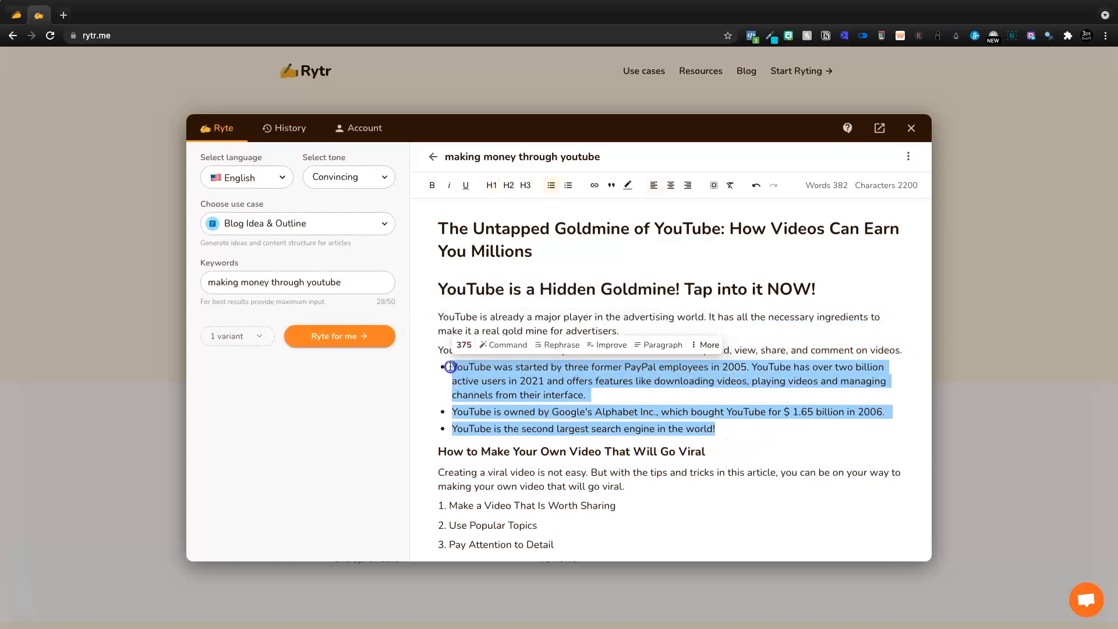
left_click(517, 379)
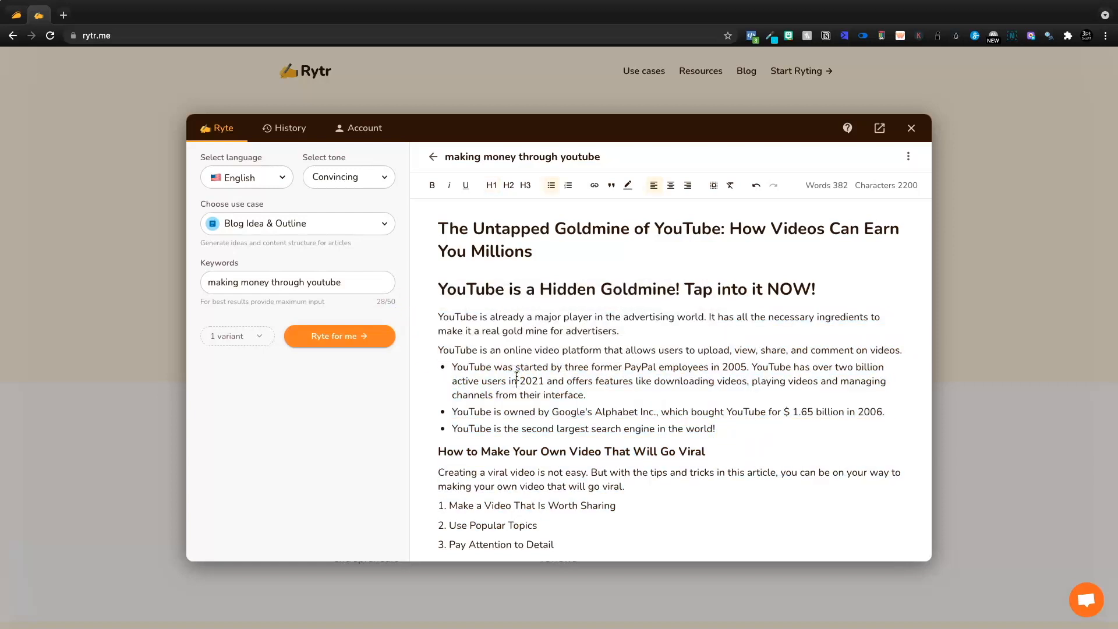
Step: Add bullets Affiliate Marketing, Sponsored Posts, Donations, Adsense, Merch and Your own digital products under the monetization paragraphs, removing the extra blank line below
left_click(495, 499)
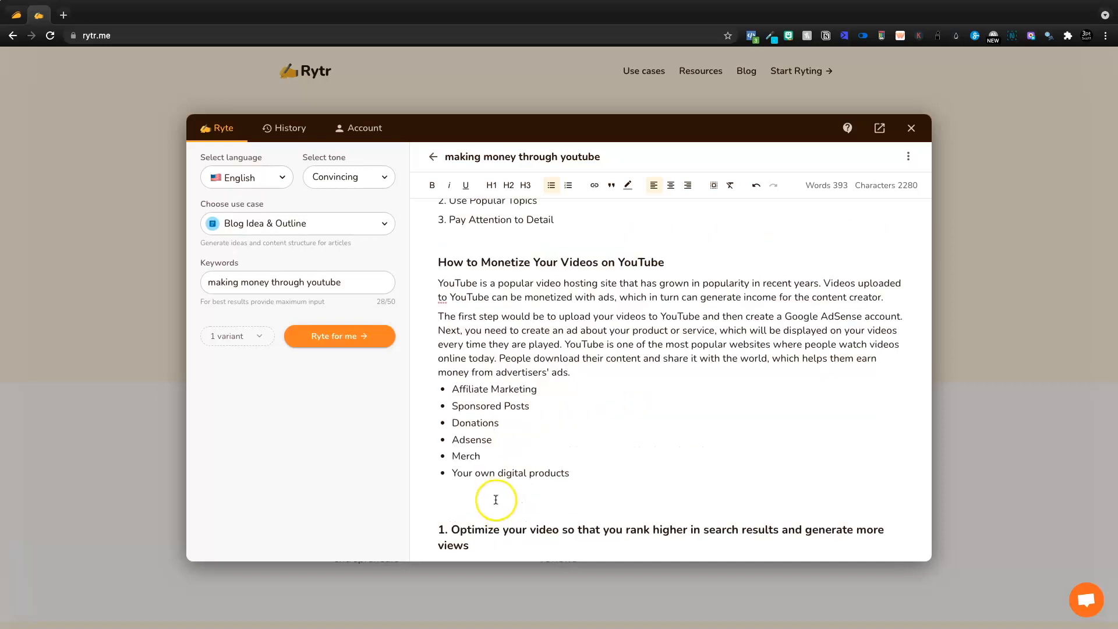
key("Delete")
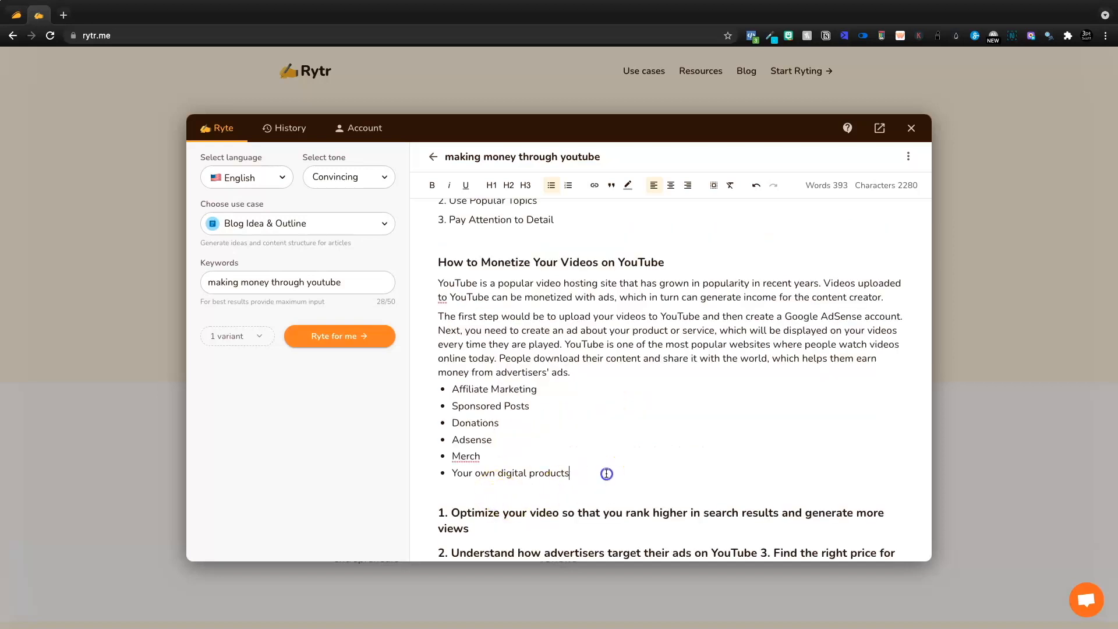
left_click_drag(606, 472, 419, 385)
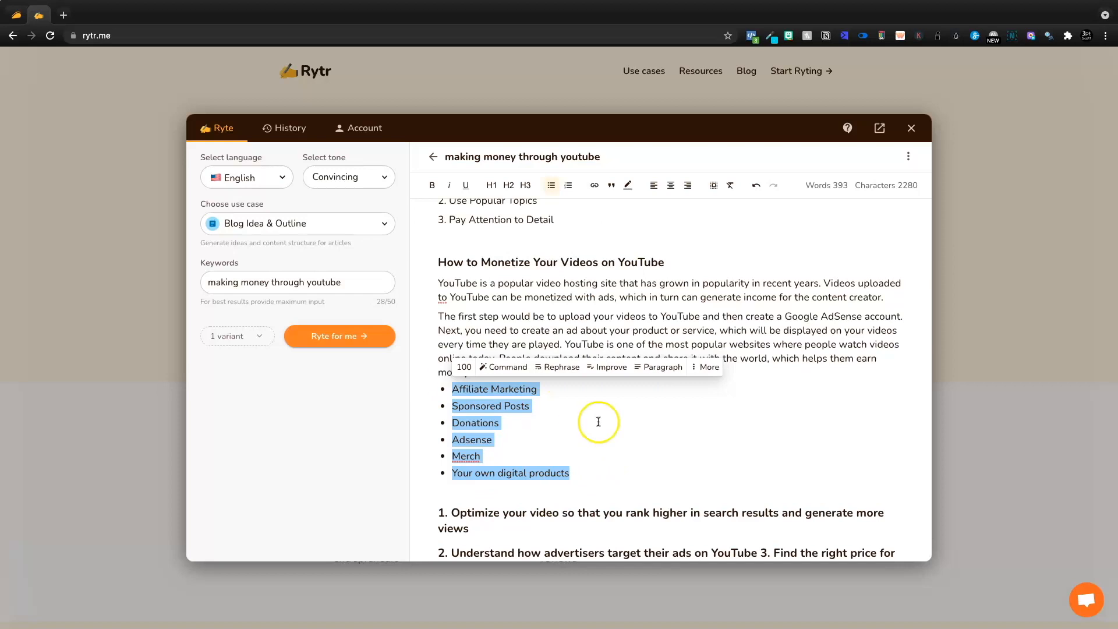
left_click(596, 470)
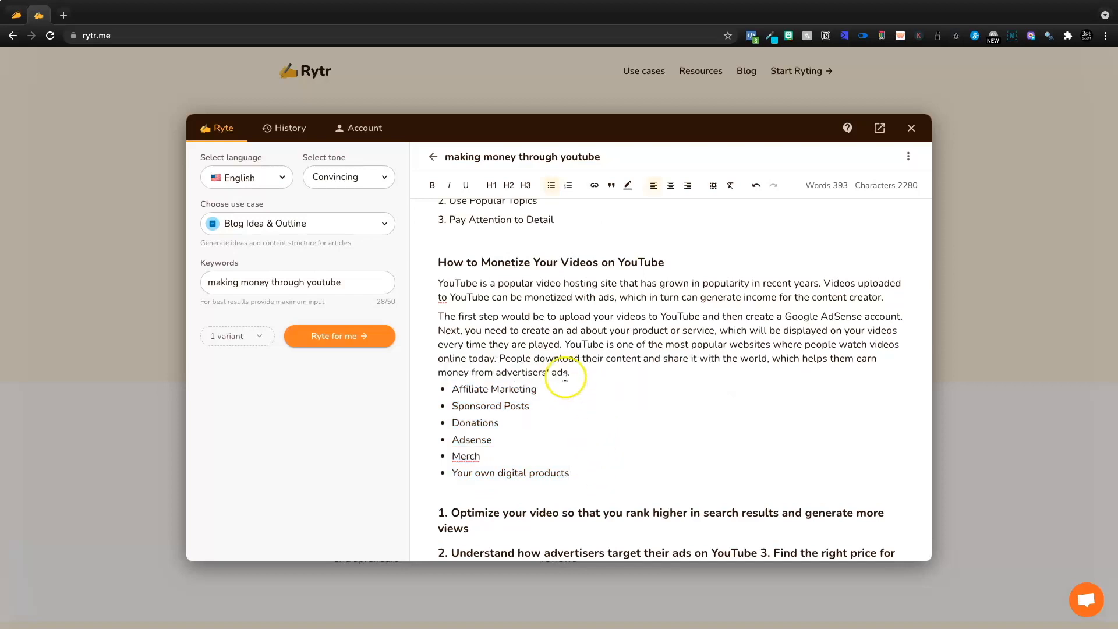
Step: Delete the two paragraphs and the empty line between the "How to Monetize Your Videos on YouTube" heading and its bulleted list
left_click_drag(580, 375, 408, 285)
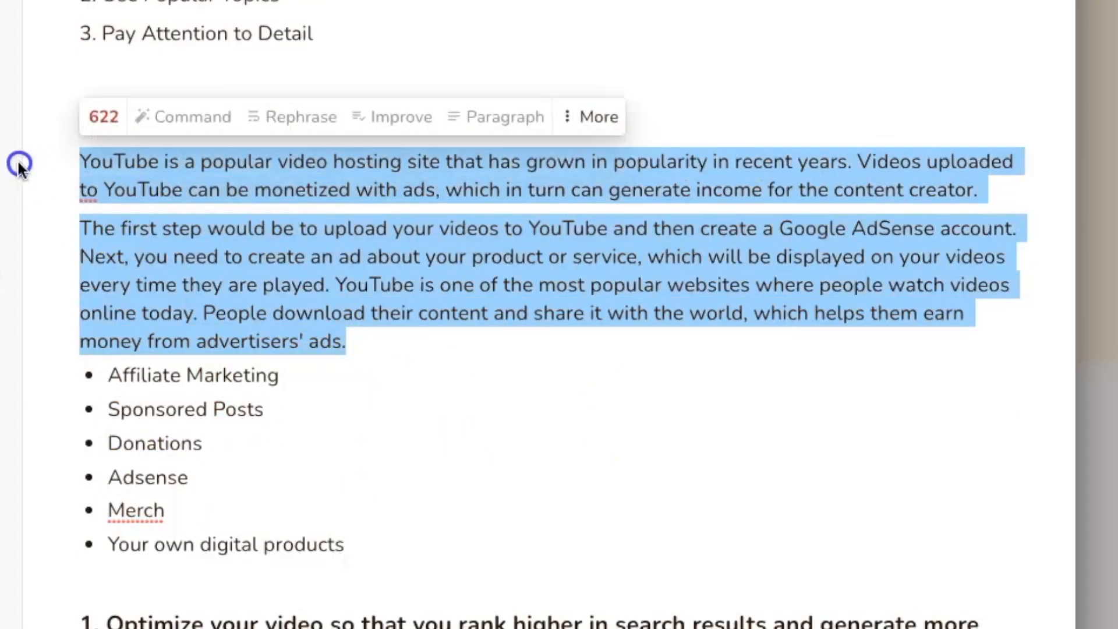
key("BackSpace")
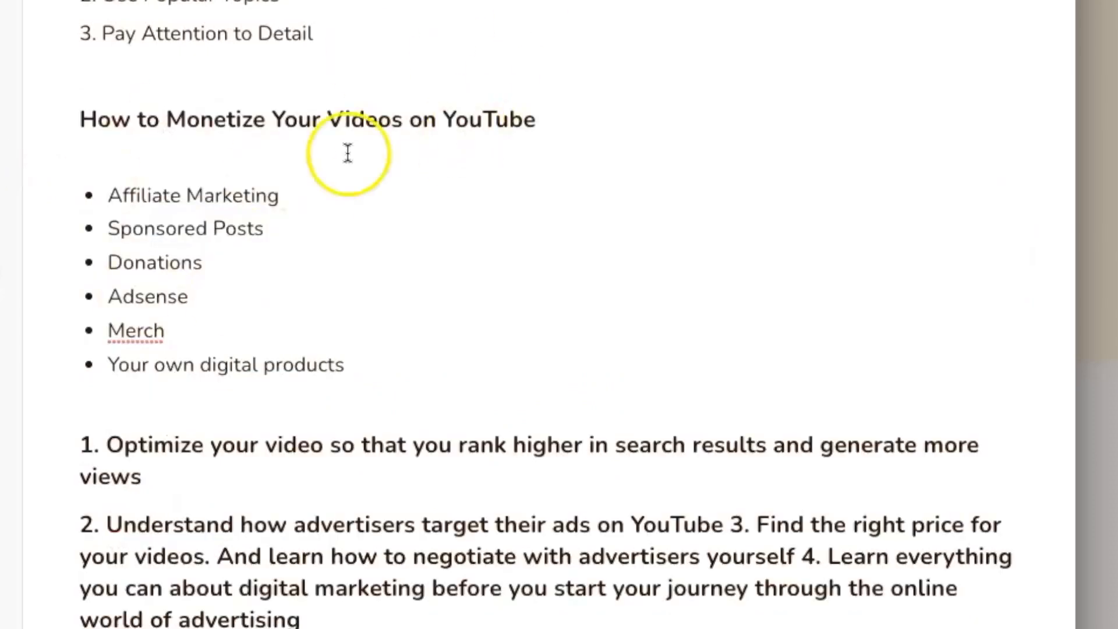
key("BackSpace")
left_click_drag(110, 156, 462, 347)
left_click(461, 347)
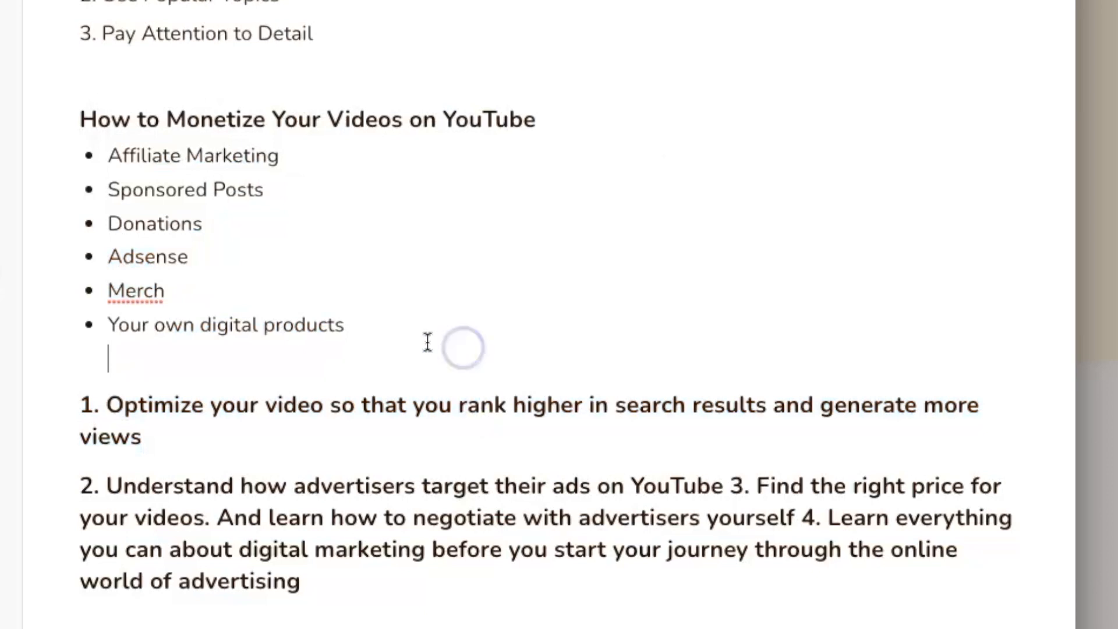
Step: Add "Affiliate marketing is a popular way to monetize videos on youtube." under the Affiliate Marketing bullet and generate a paragraph from it
key("ctrl+v")
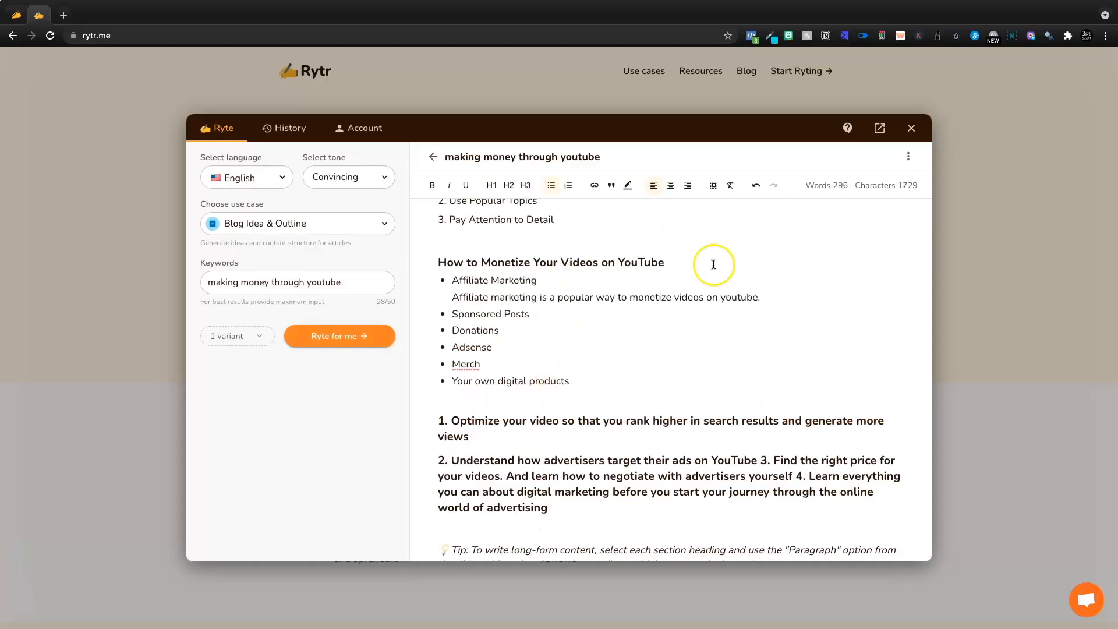
left_click_drag(778, 300, 437, 300)
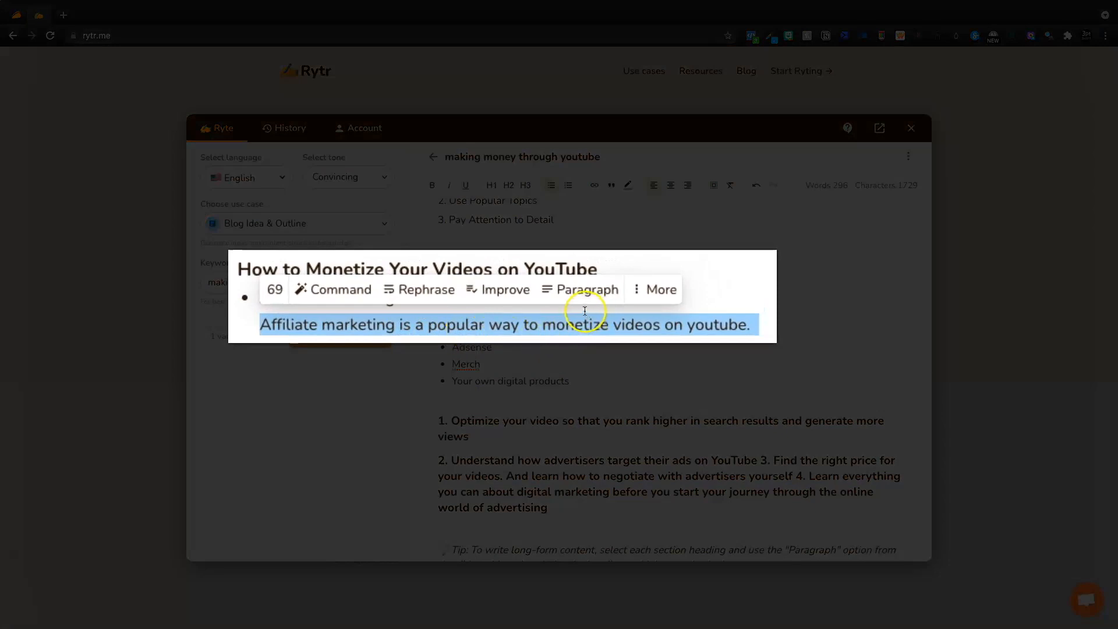
left_click(583, 289)
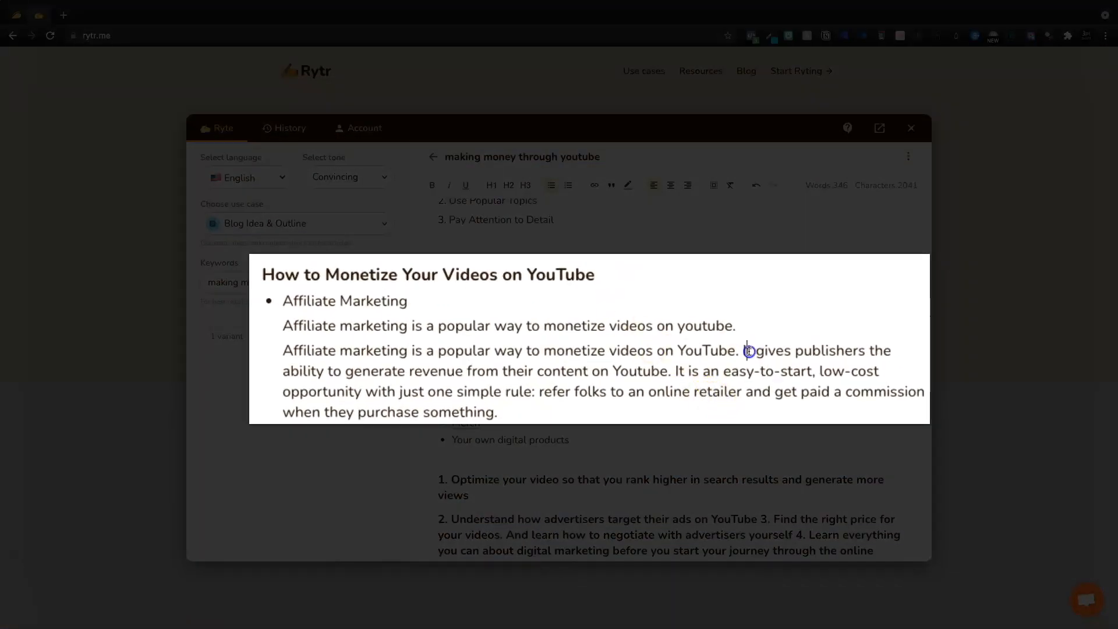
Step: Read the generated affiliate marketing paragraph, highlighting its sentences, and look over the remaining monetization bullets and headings
left_click_drag(743, 351, 664, 372)
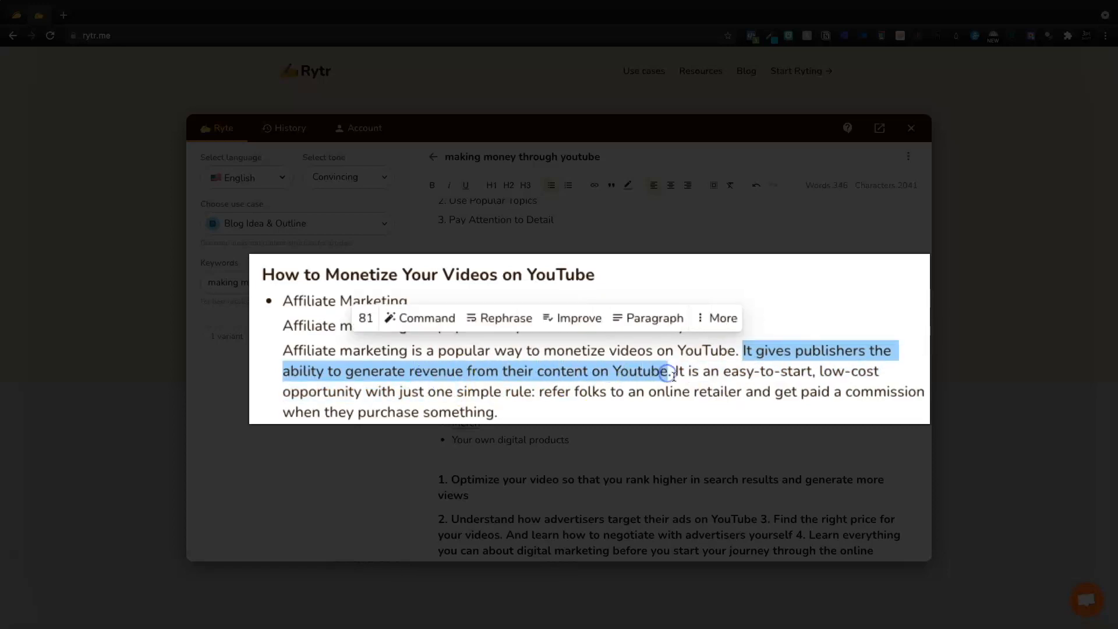
left_click_drag(699, 407, 786, 373)
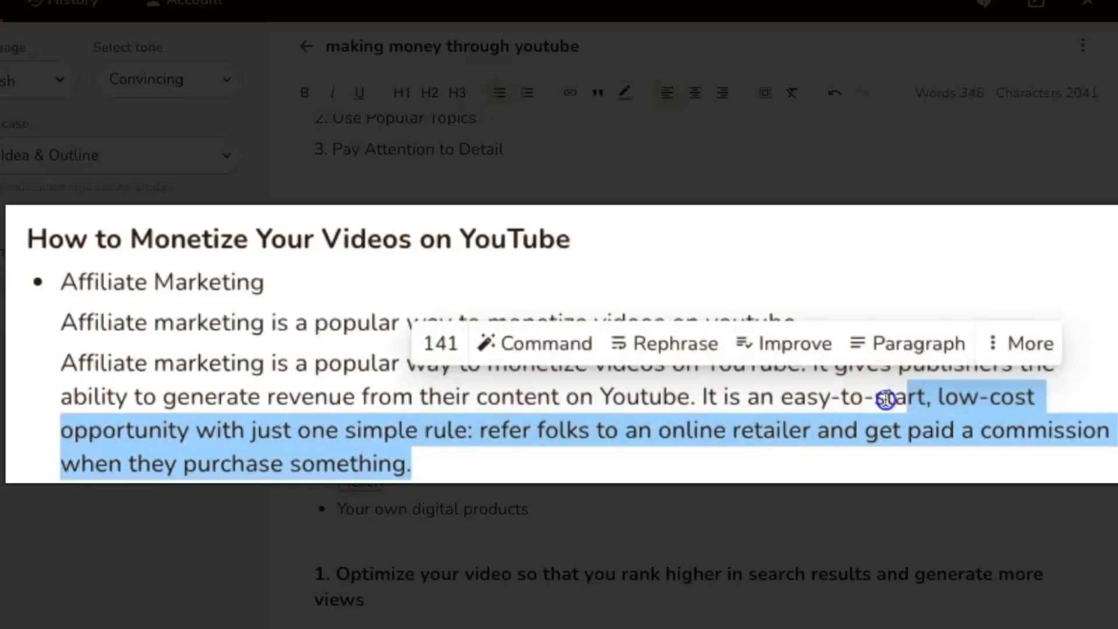
left_click_drag(885, 399, 475, 441)
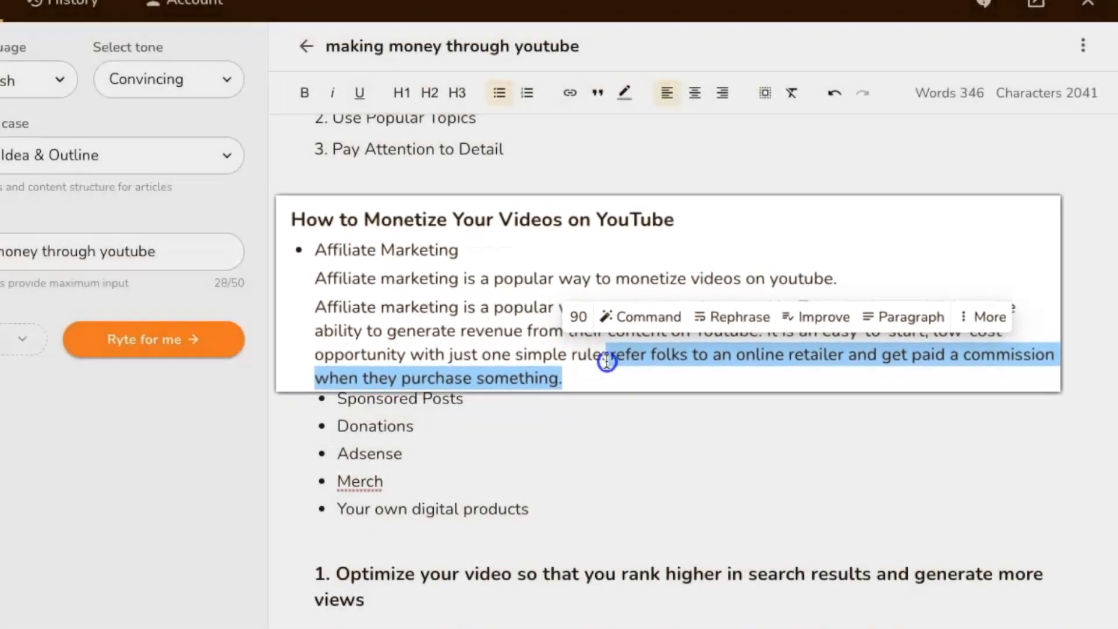
left_click_drag(607, 361, 798, 360)
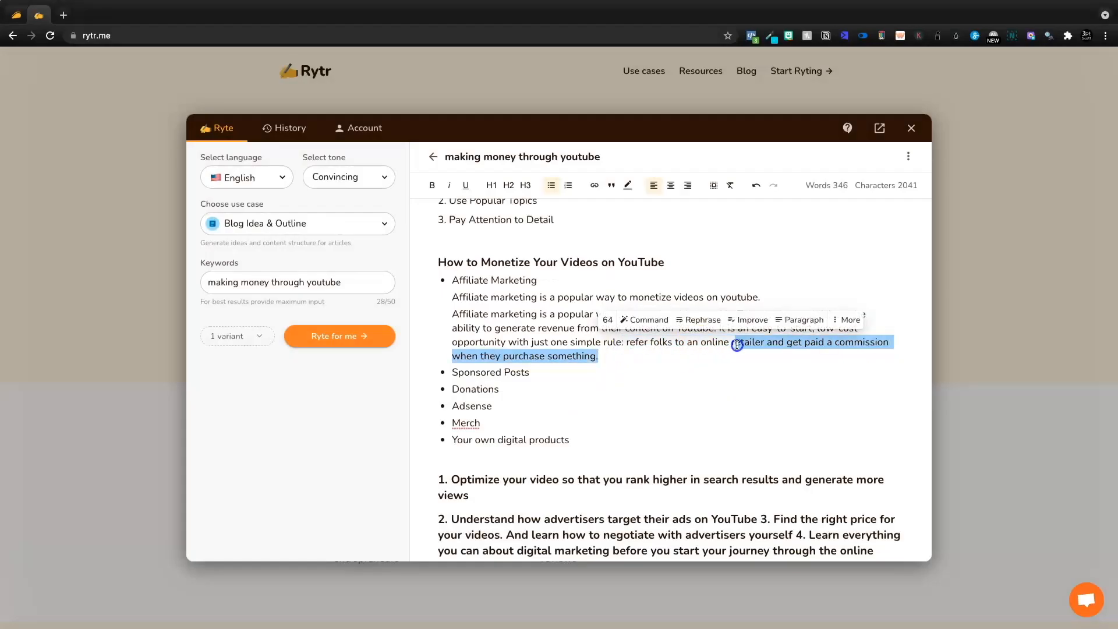
left_click(775, 345)
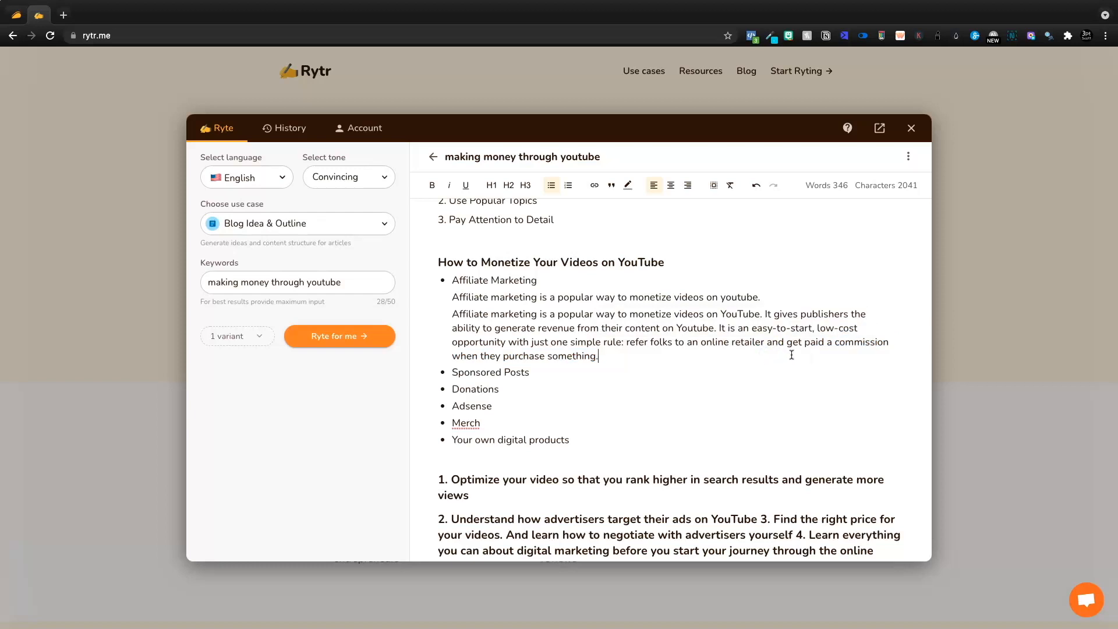
left_click_drag(792, 355, 802, 295)
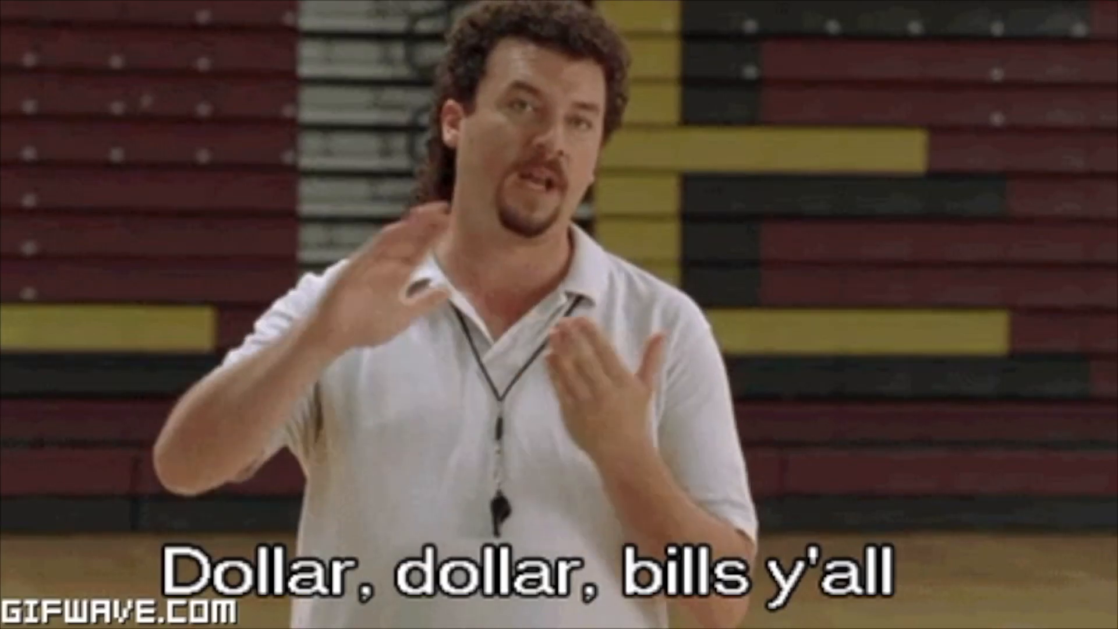
left_click(789, 345)
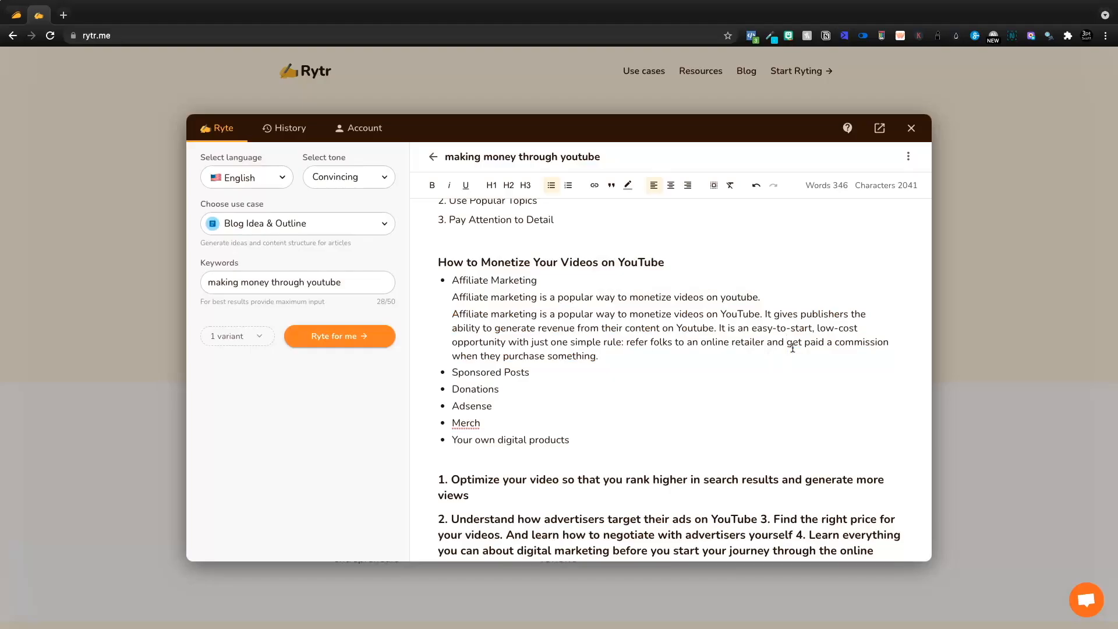
left_click_drag(796, 354, 499, 295)
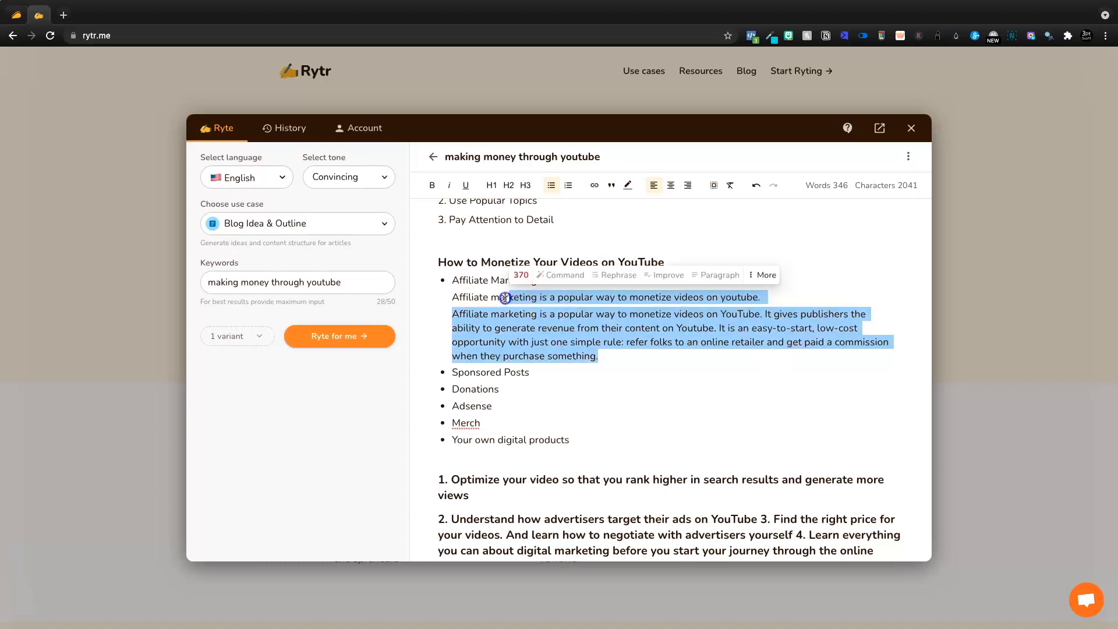
left_click(634, 335)
left_click_drag(775, 356, 579, 280)
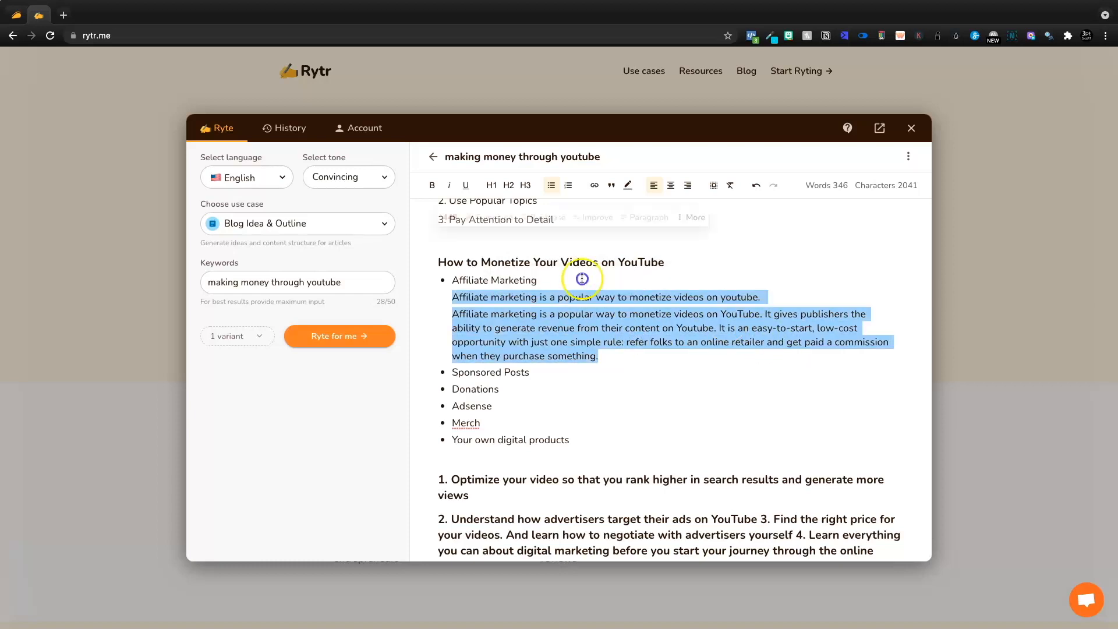
left_click(694, 326)
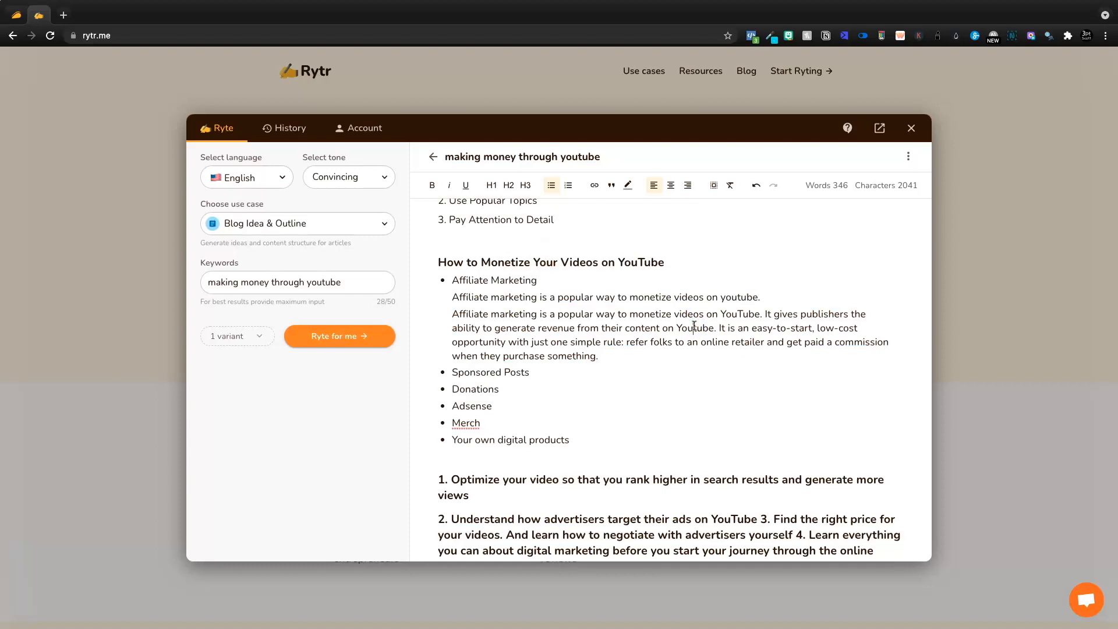
scroll(710, 346, "down", 3)
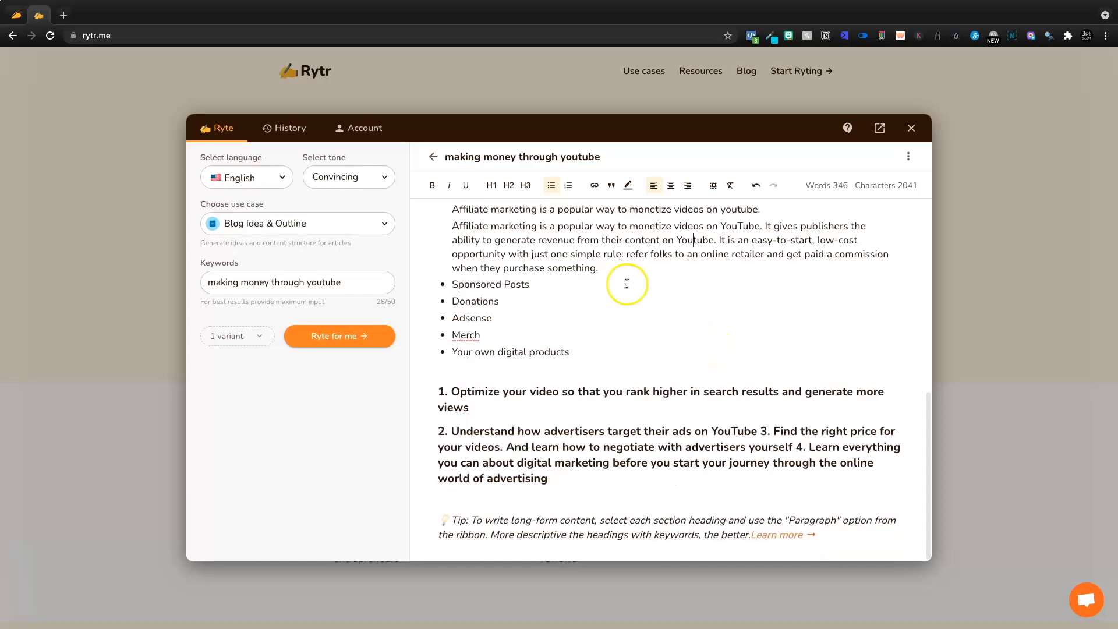
left_click_drag(626, 285, 437, 267)
left_click(541, 317)
scroll(540, 317, "up", 2)
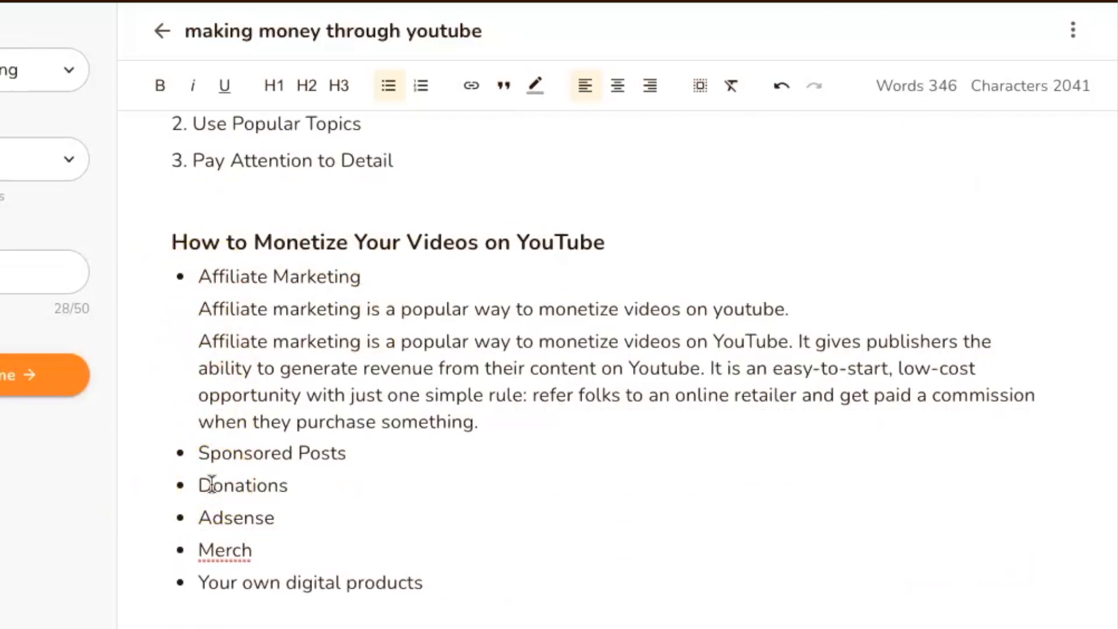
Step: Delete the prompt sentence "Affiliate marketing is a popular way to monetize videos on youtube." above its generated paragraph
triple_click(380, 302)
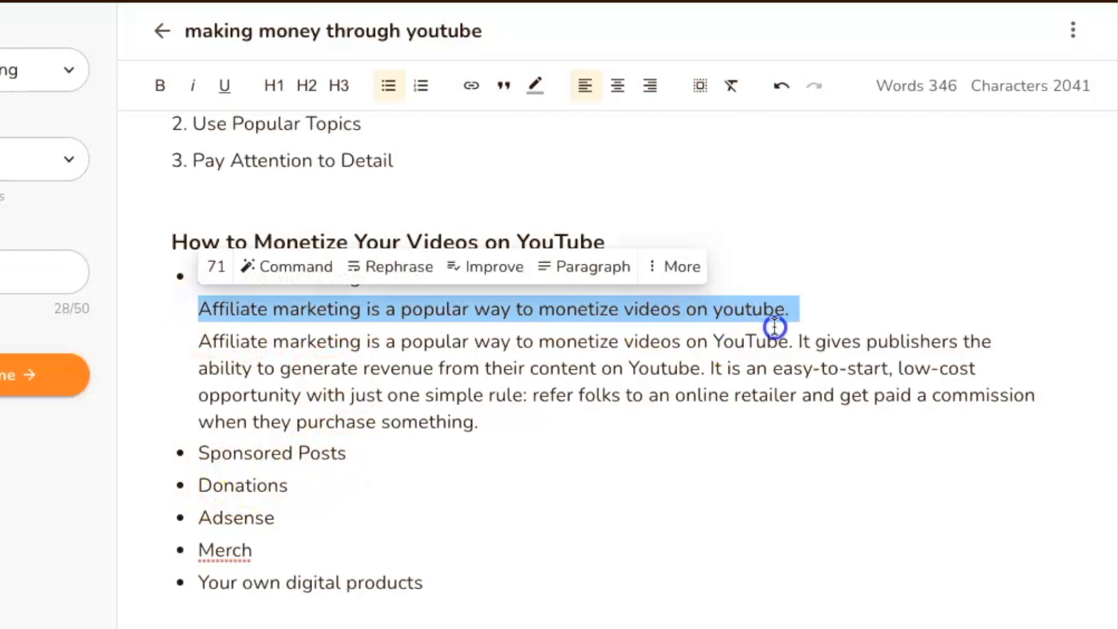
key("BackSpace")
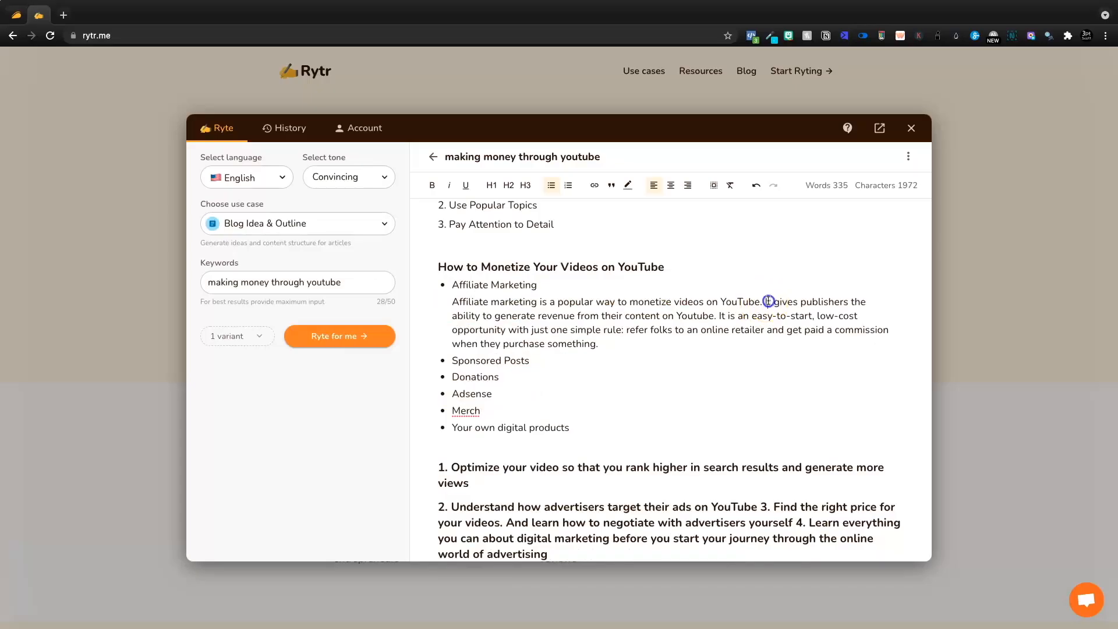
left_click_drag(798, 308, 126, 309)
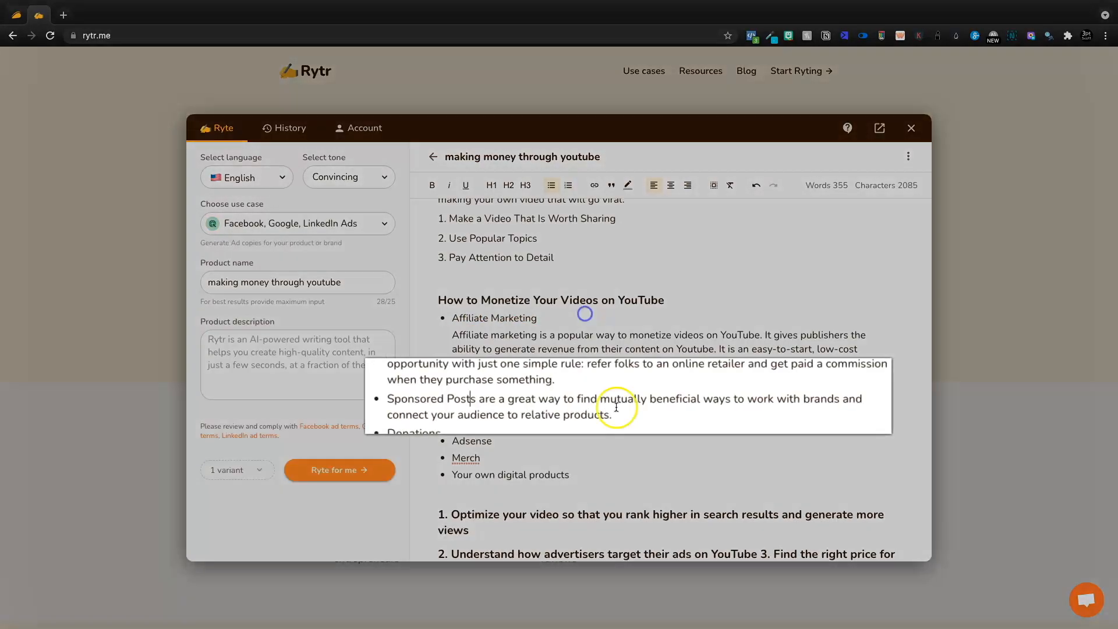
Step: Generate a paragraph from the sentence "Sponsored Posts are a great way to find mutually beneficial ways to work with brands and connect your audience to relative products."
left_click_drag(452, 394, 648, 408)
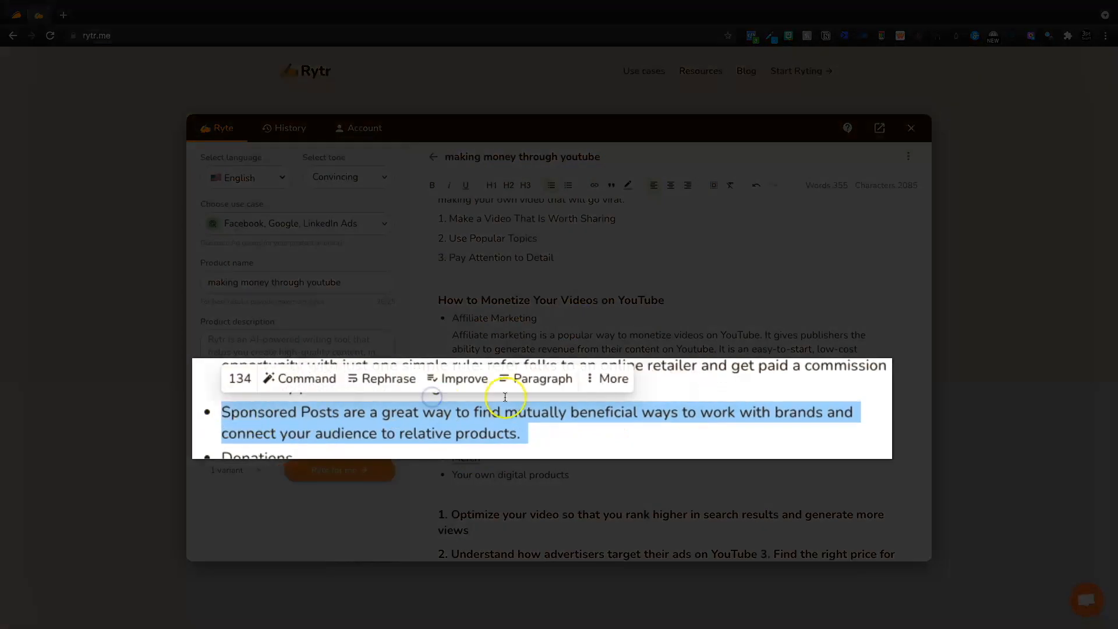
left_click(539, 381)
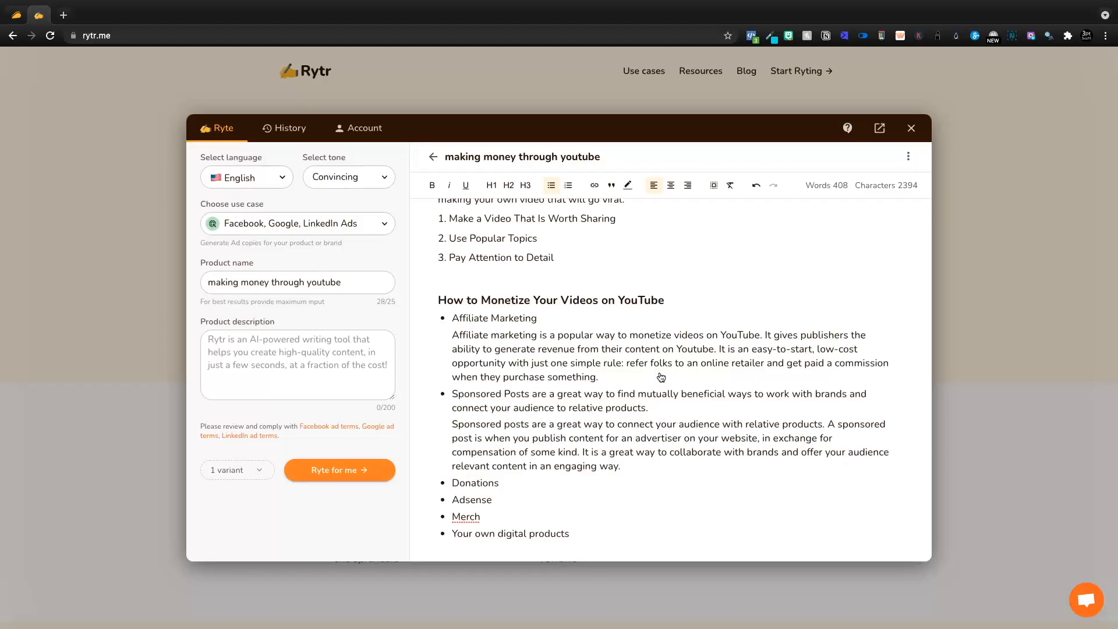
left_click(592, 438)
left_click_drag(621, 466, 435, 430)
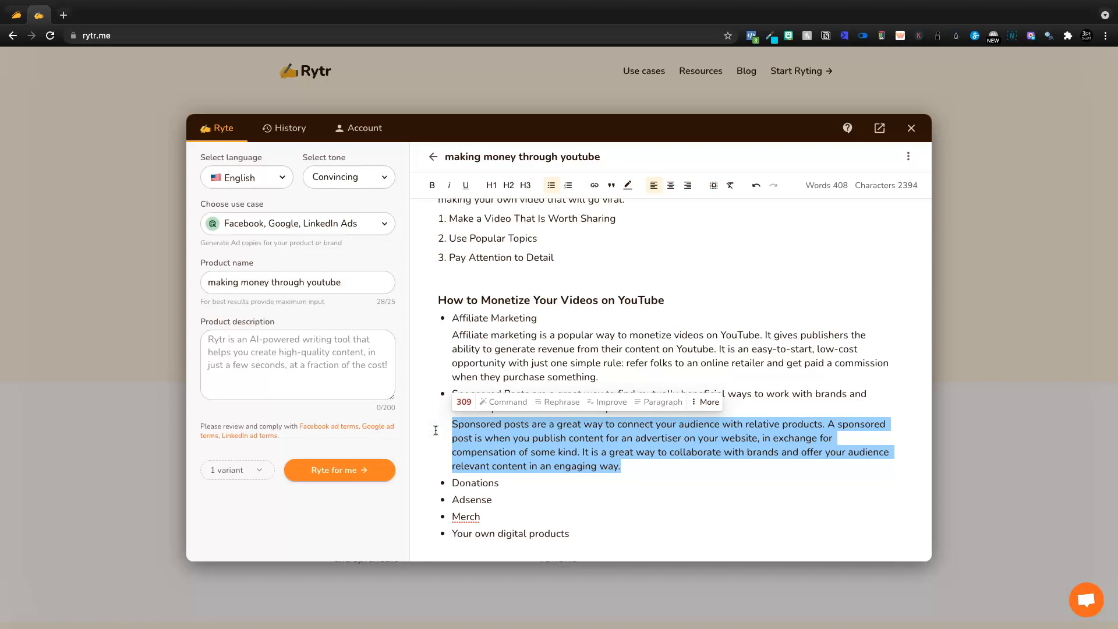
left_click(737, 467)
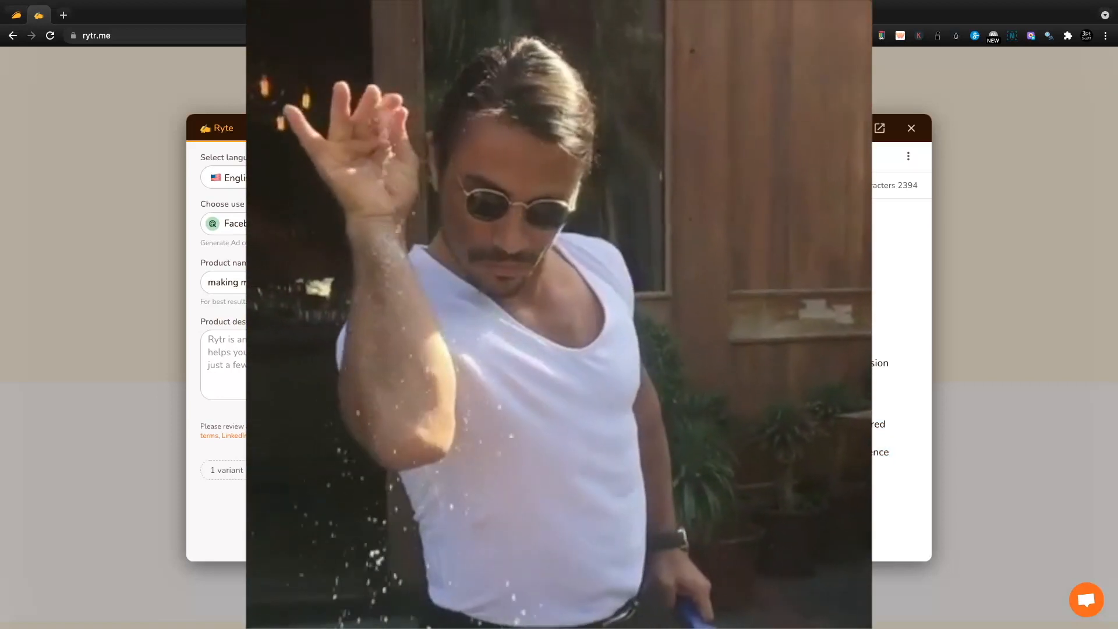
left_click_drag(405, 415, 593, 463)
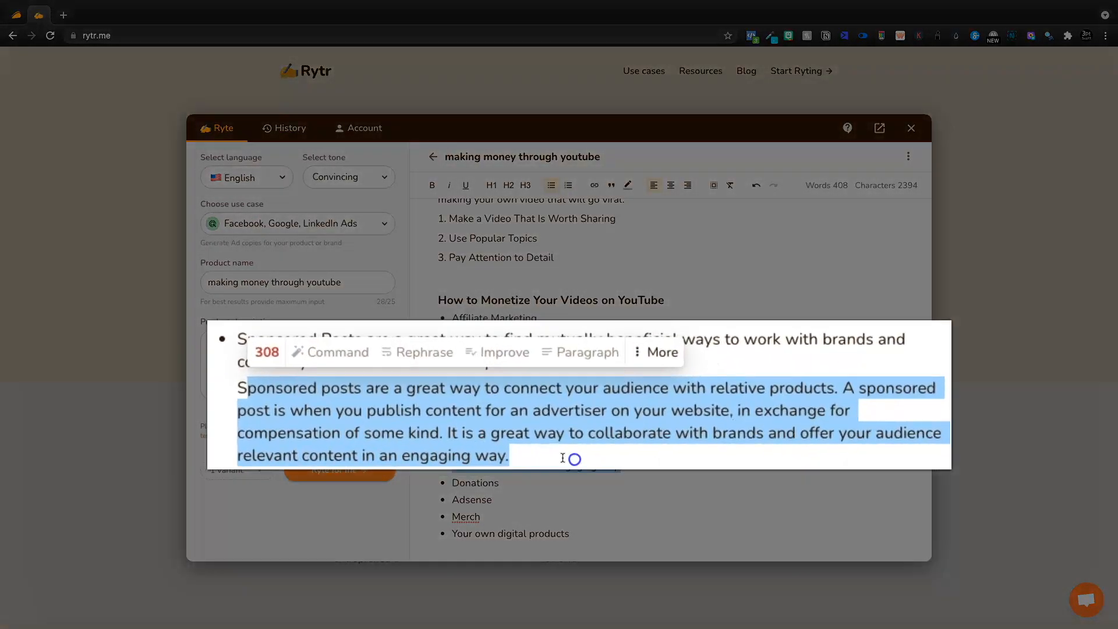
left_click(618, 464)
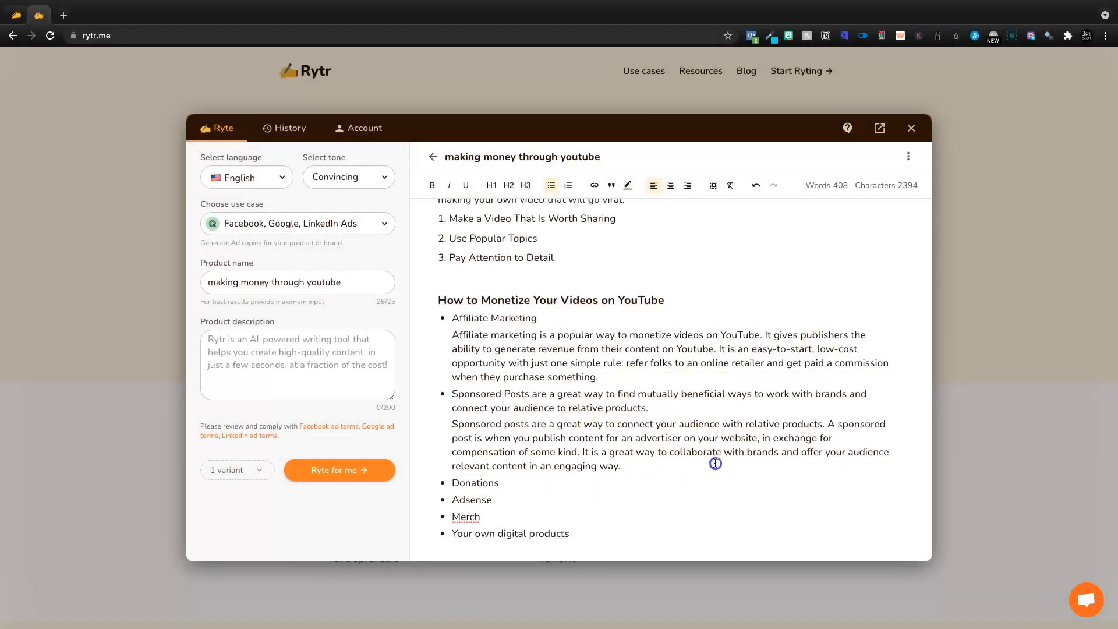
left_click_drag(716, 463, 804, 439)
left_click(799, 439)
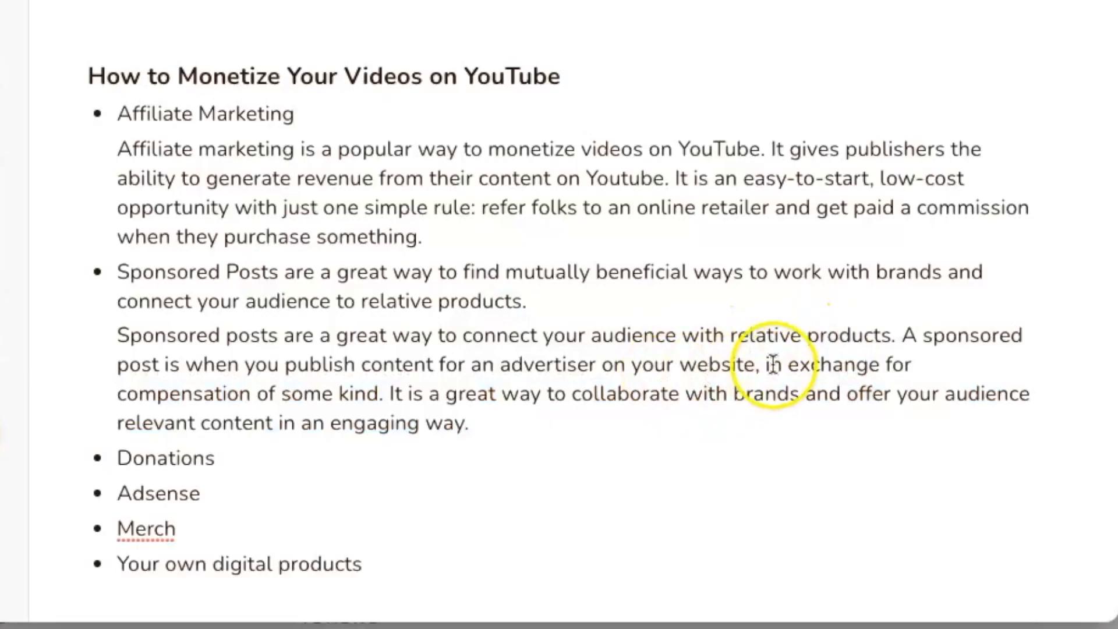
Step: Replace "website" with "youtube channel" in the generated sponsorship paragraph and shorten the bullet above it to "Sponsored Posts"
double_click(719, 365)
type("youtube channel")
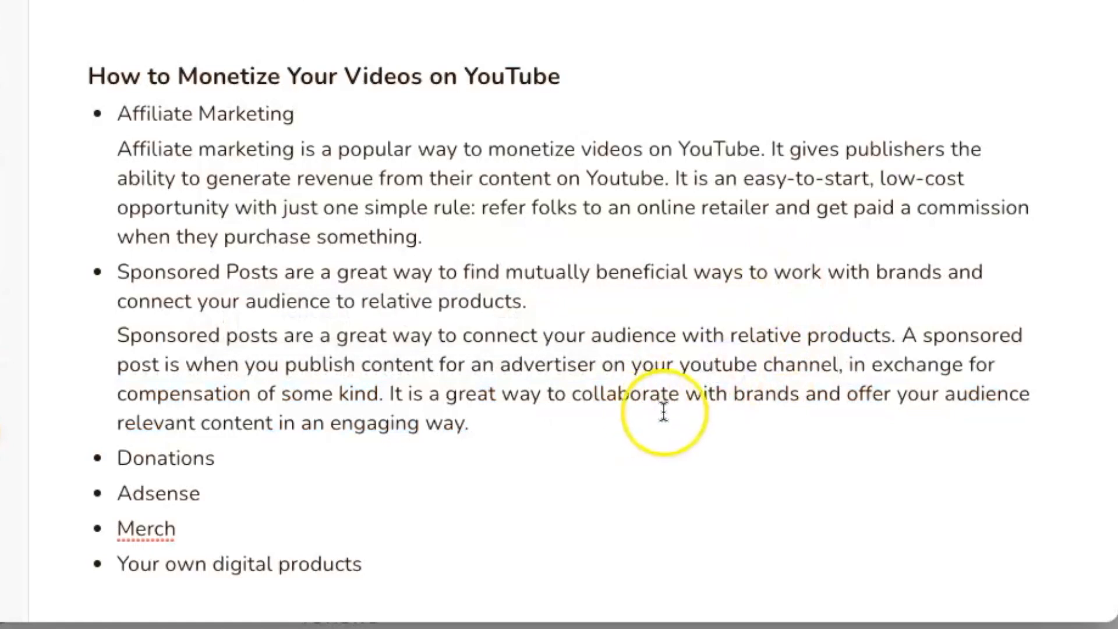
left_click_drag(779, 425, 679, 364)
left_click(676, 365)
left_click(609, 295)
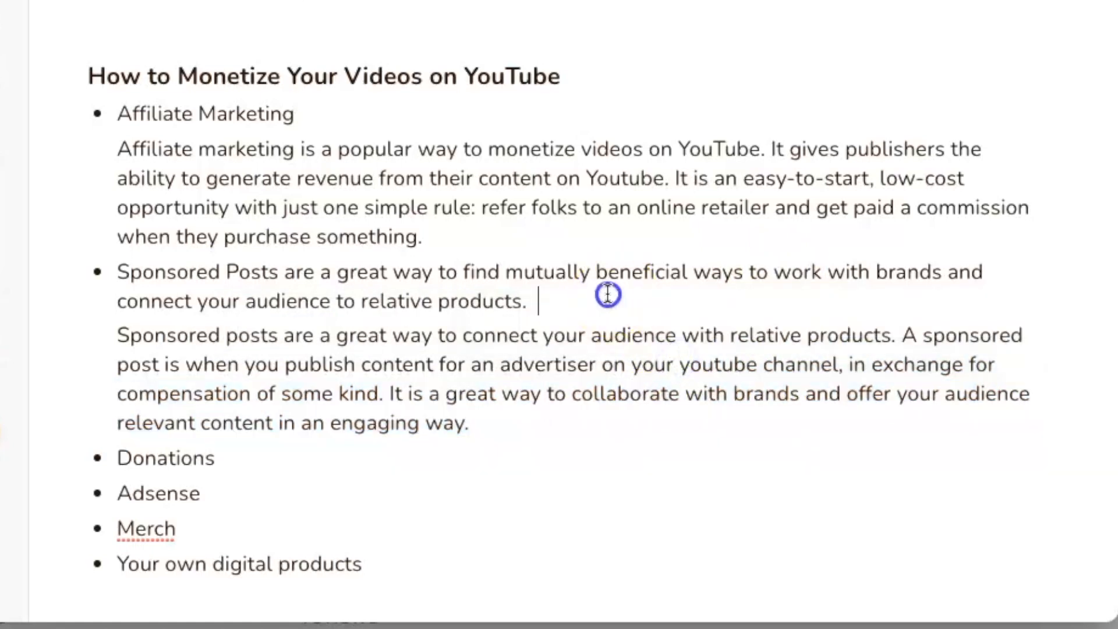
left_click_drag(608, 295, 95, 277)
key("BackSpace")
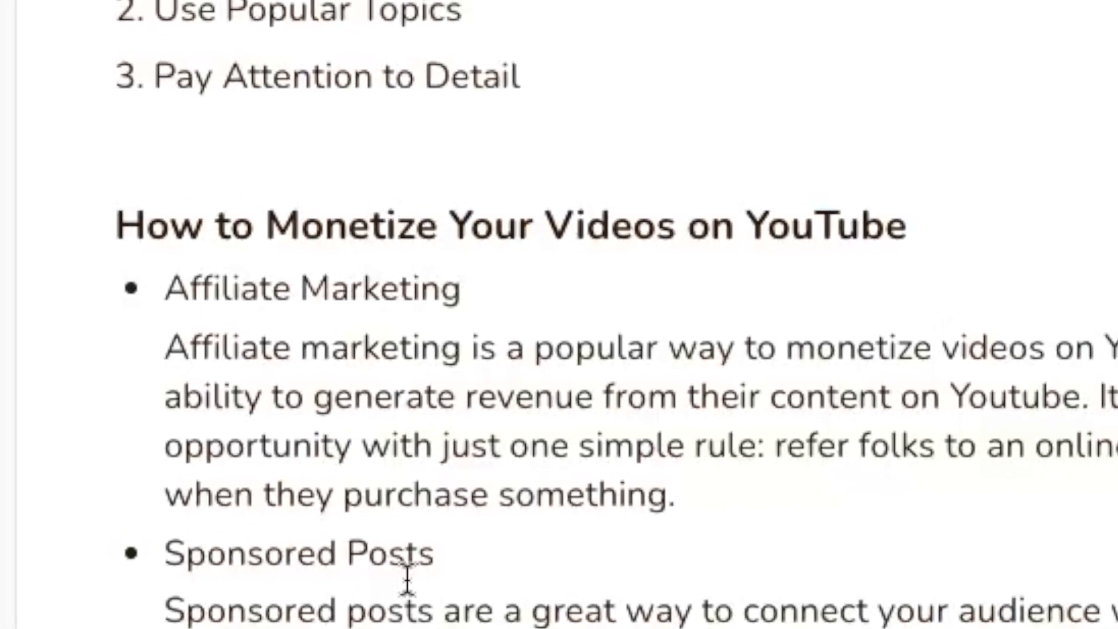
Step: Move the donations description into its own bullet below "Donations", removing the period and dash after the title
left_click_drag(535, 519, 210, 426)
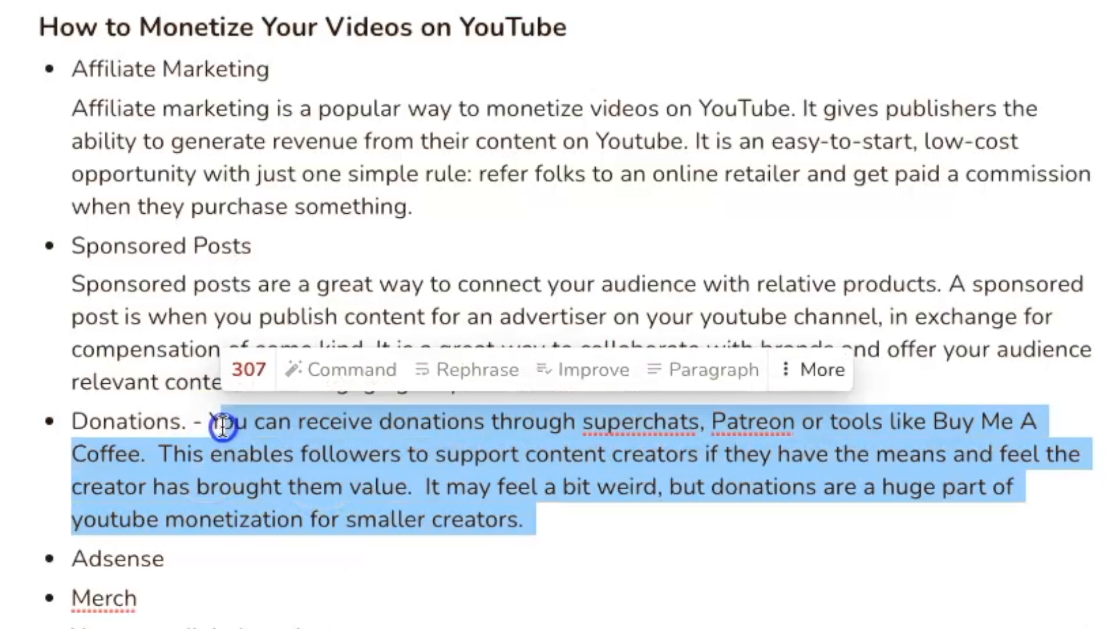
left_click(207, 421)
key("BackSpace")
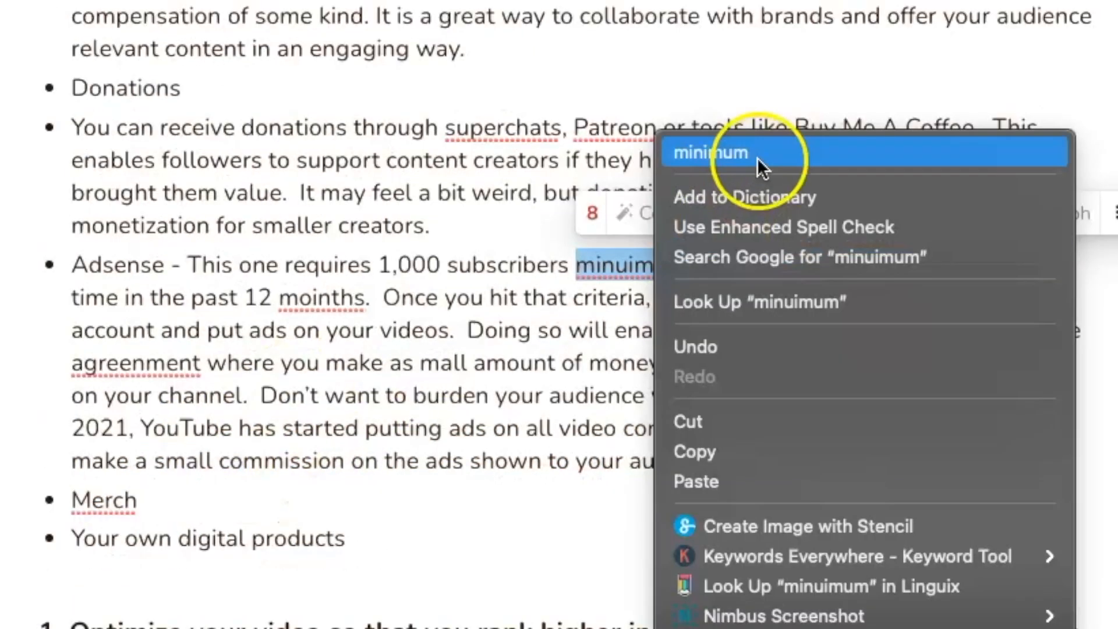
Step: Correct the Adsense text's spelling to "minimum", "months" and "agreement", and move the description into its own bullet below the title
left_click(757, 152)
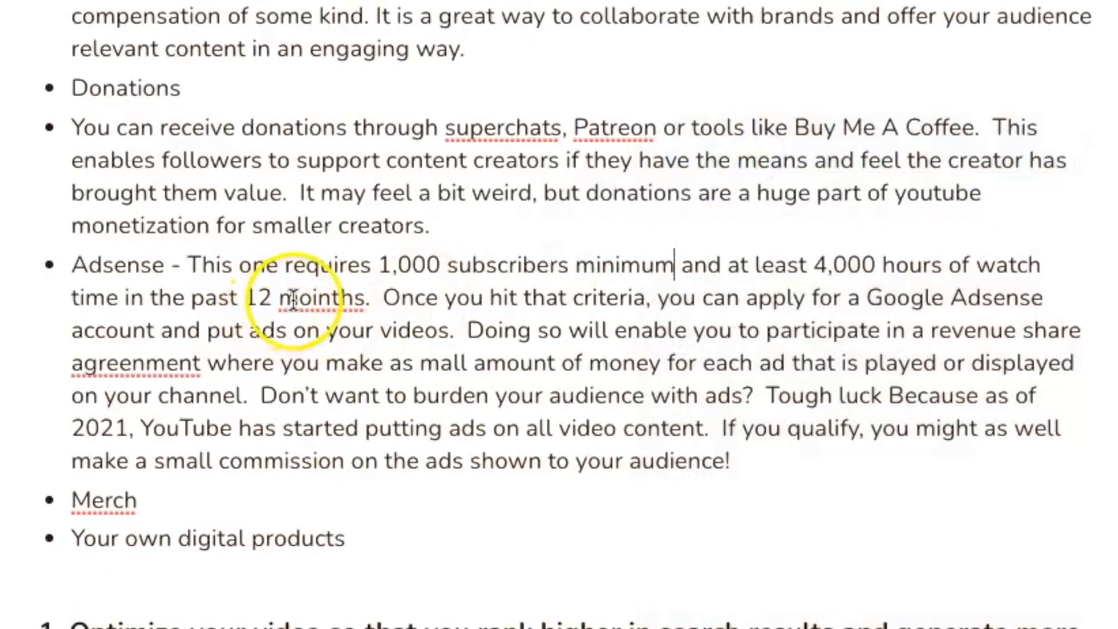
right_click(295, 297)
left_click(410, 146)
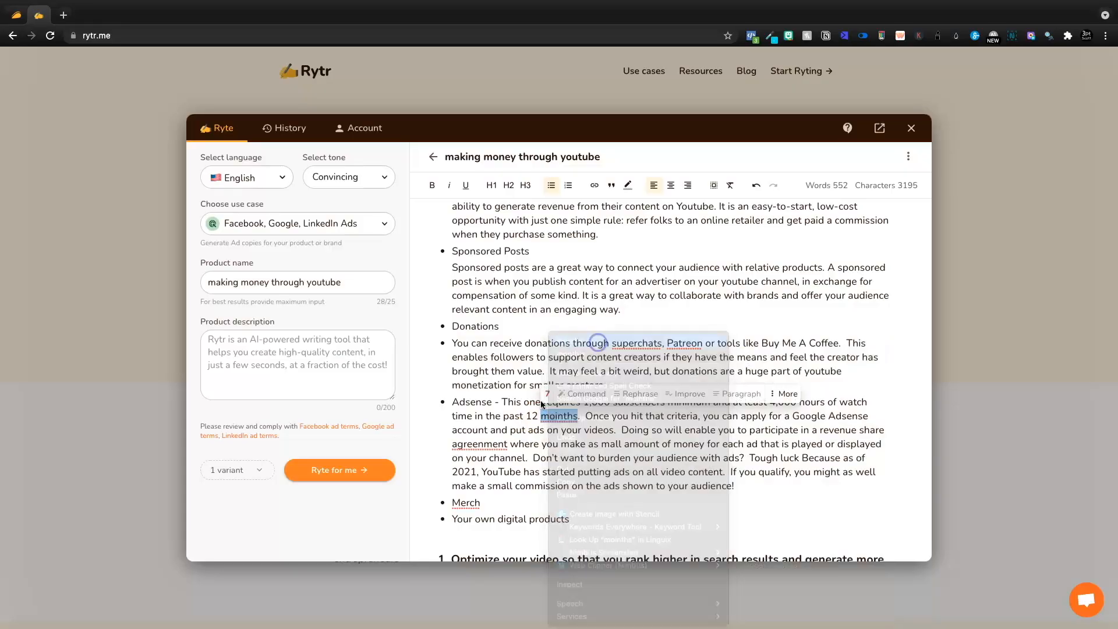
right_click(476, 444)
left_click(516, 353)
left_click_drag(755, 496, 452, 403)
left_click(507, 403)
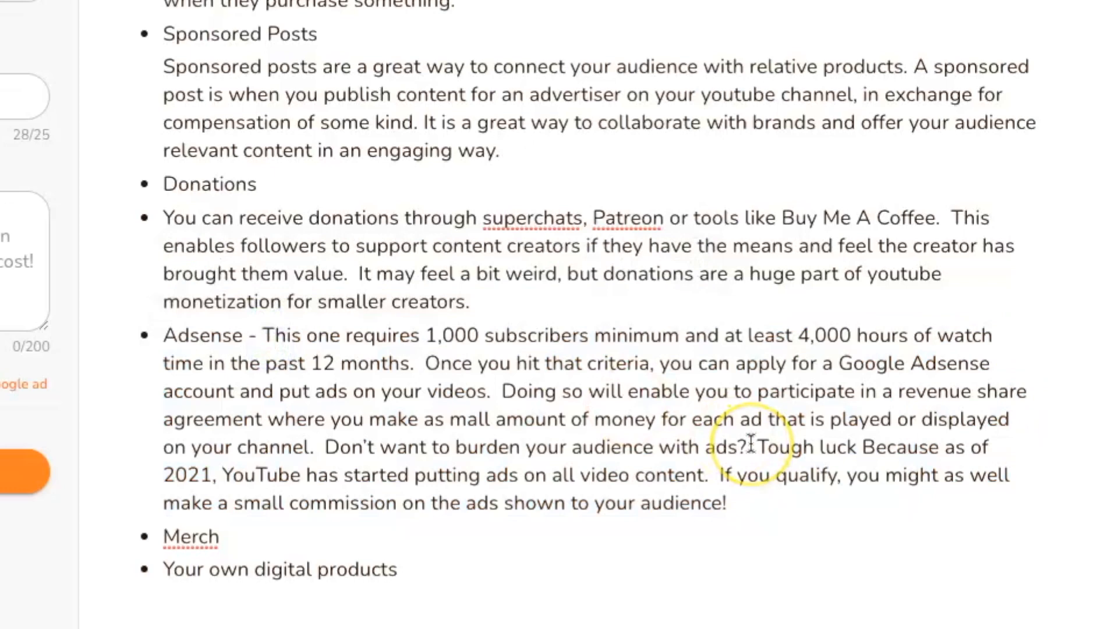
Step: Generate a paragraph from "Selling your own merchandise is a fantastic way to monetize your YouTube channel." in the Merch bullet and read it
left_click_drag(877, 499, 489, 503)
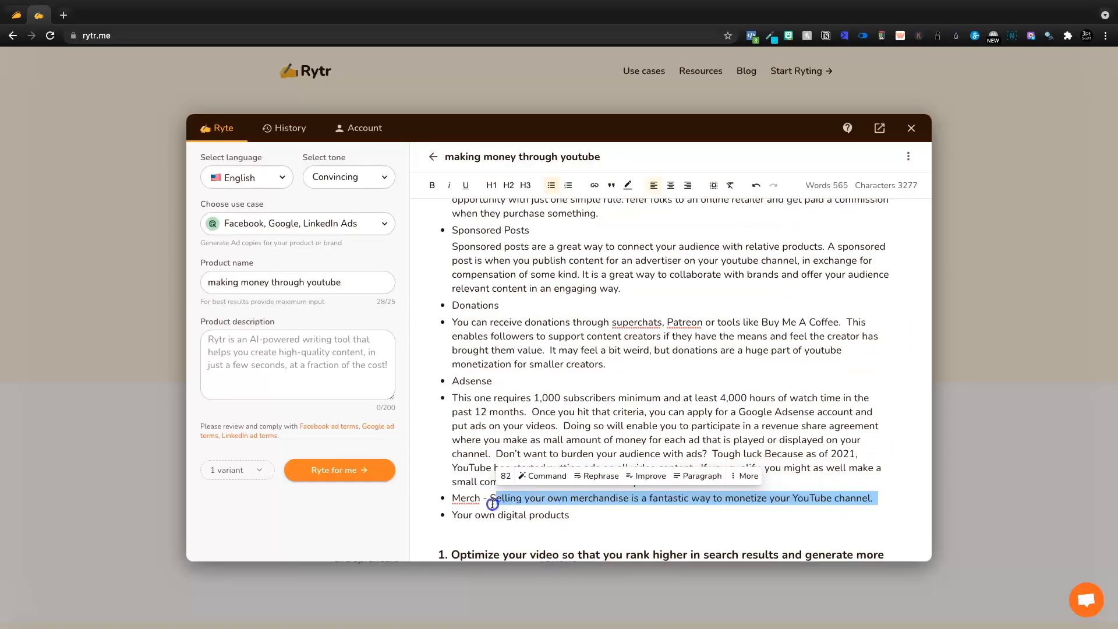
left_click(709, 477)
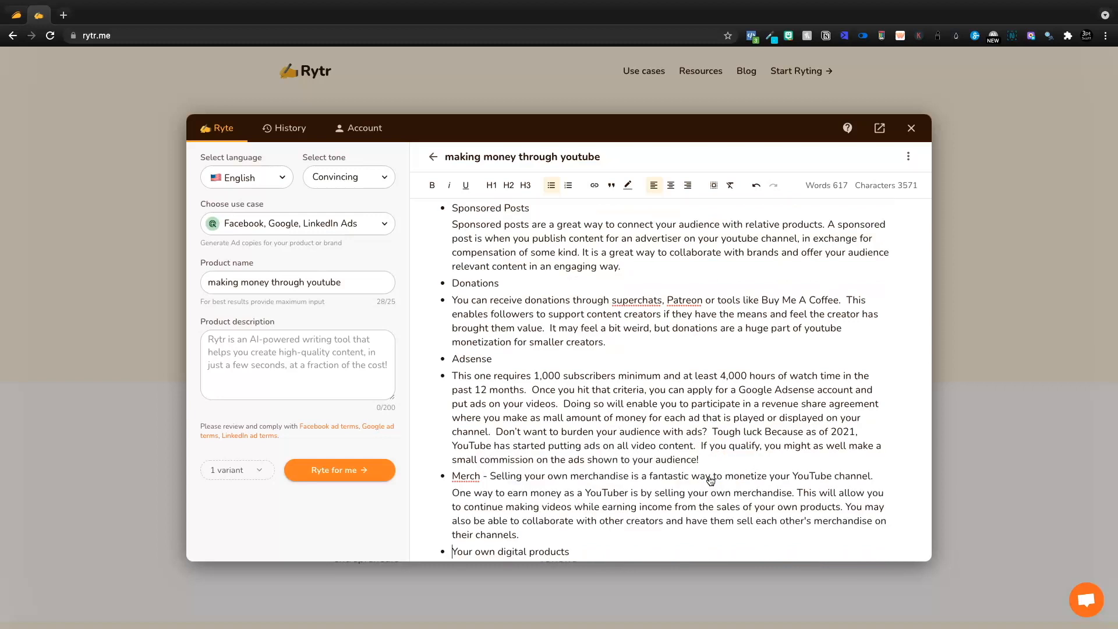
scroll(711, 480, "down", 2)
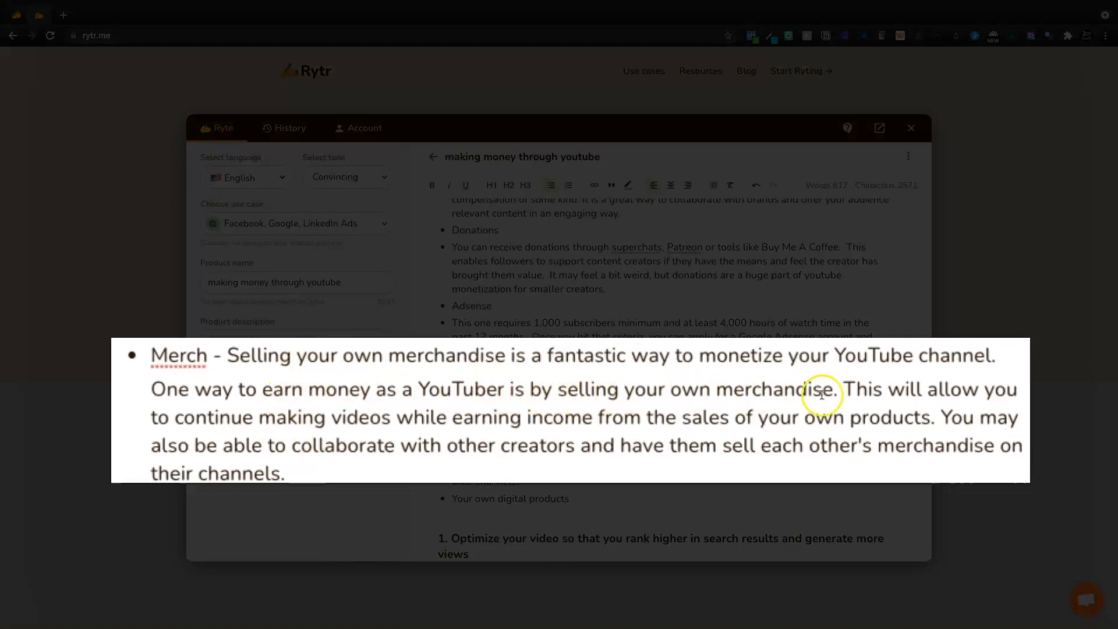
left_click_drag(843, 389, 872, 479)
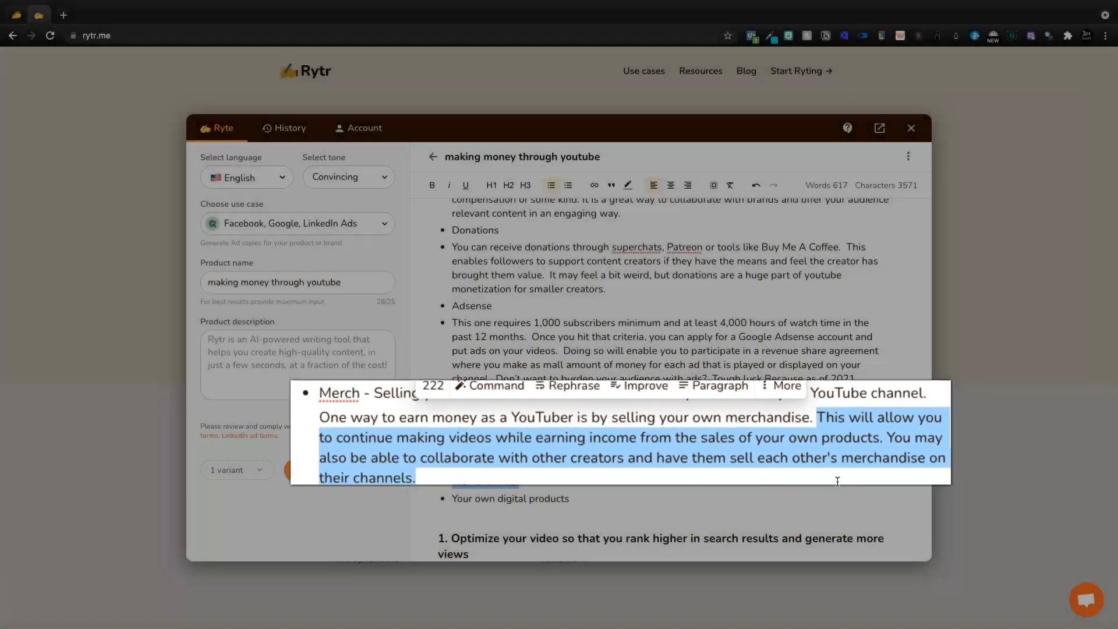
Step: Append "Collaborations are a huge part of growing your channel and expanding your audience! Merchandise, on the otherhand, lets you" to the Merch paragraph
left_click(788, 483)
left_click_drag(687, 496, 820, 491)
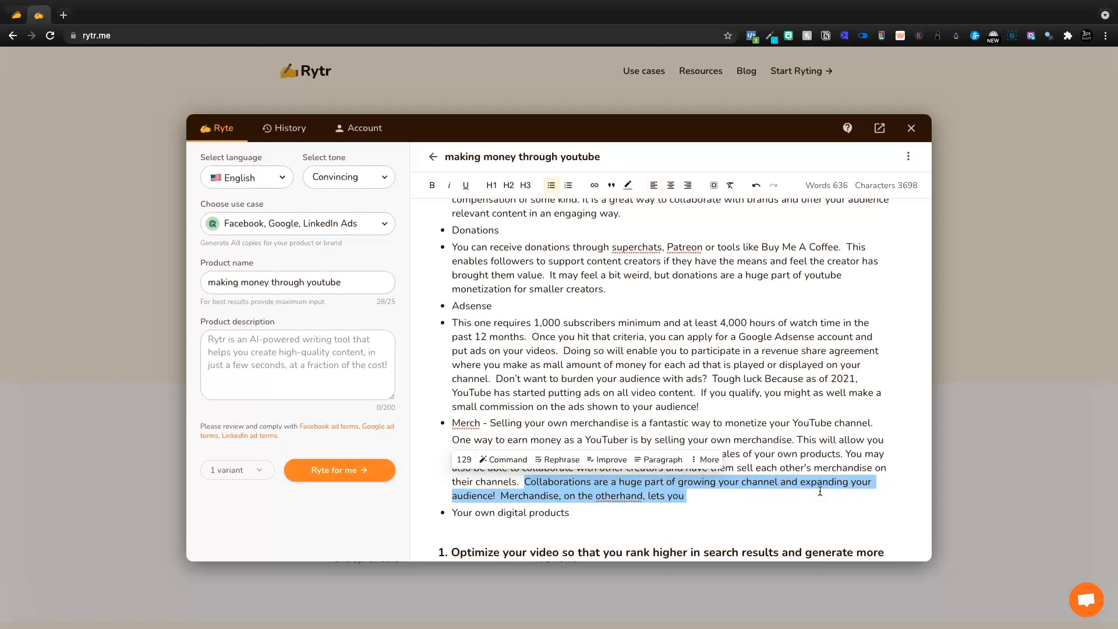
left_click(820, 491)
left_click_drag(879, 482, 520, 484)
left_click(521, 484)
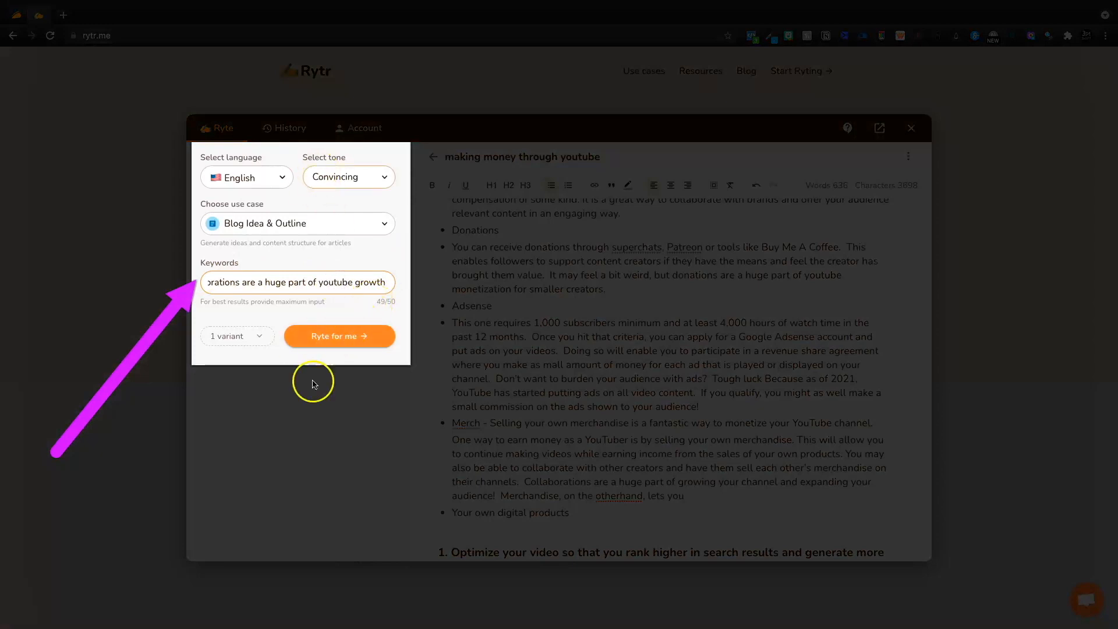
Step: Generate a Blog Idea & Outline from the keywords "Collaborations are a huge part of youtube growth" and look over the suggested headings
left_click(344, 336)
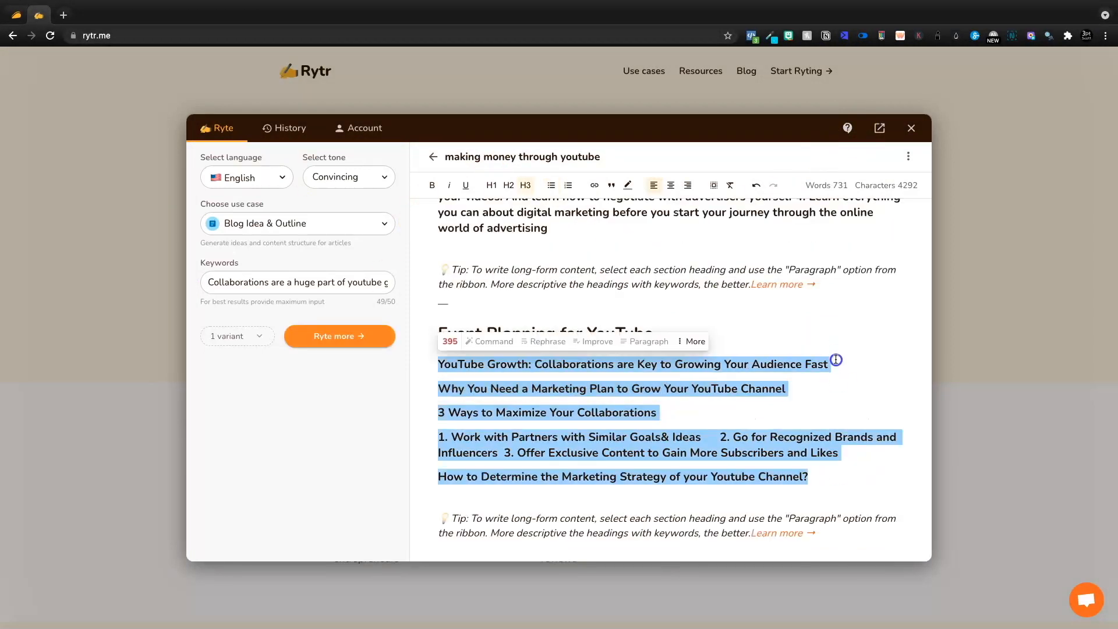
left_click(836, 363)
scroll(799, 292, "up", 5)
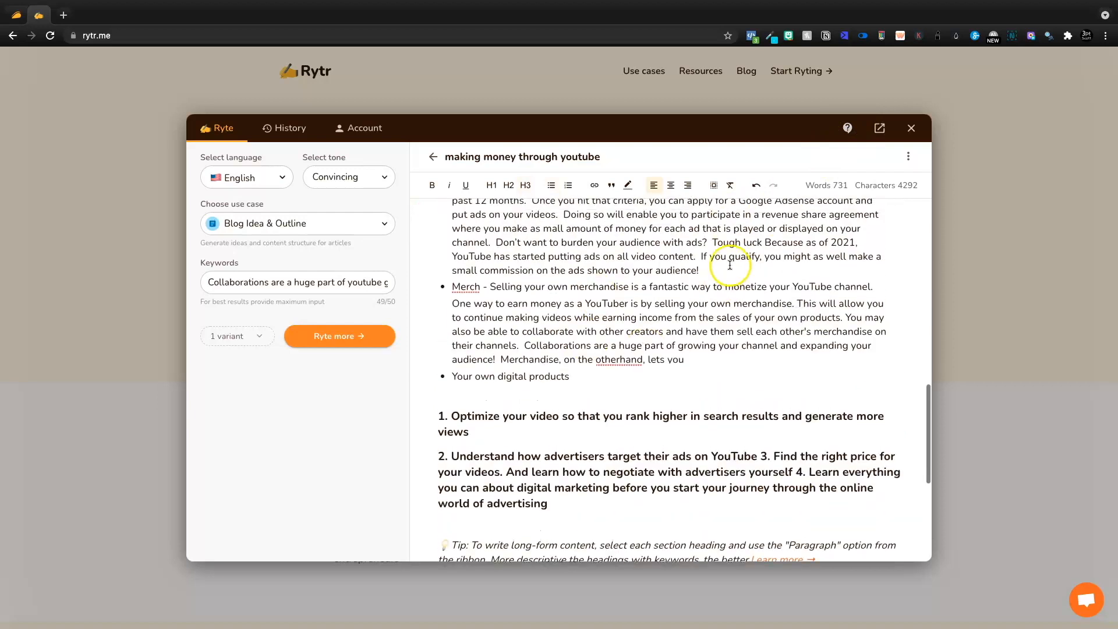
scroll(730, 265, "down", 5)
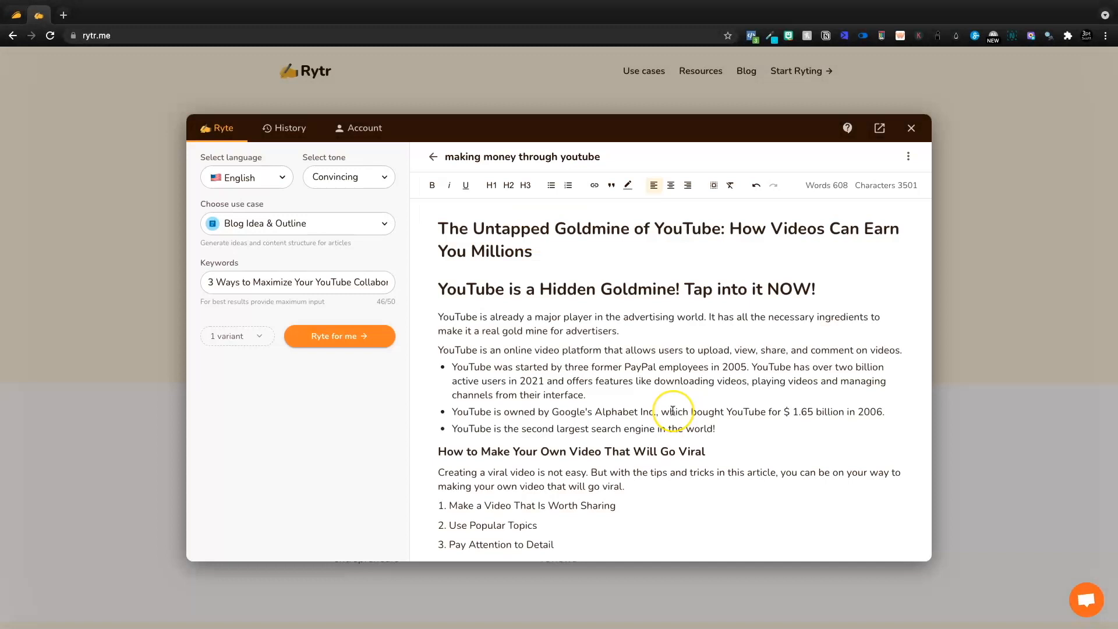
Step: Correct "otherhand" to "other-hand" in the Merch paragraph and place the text cursor at the paragraph's end
scroll(670, 408, "down", 10)
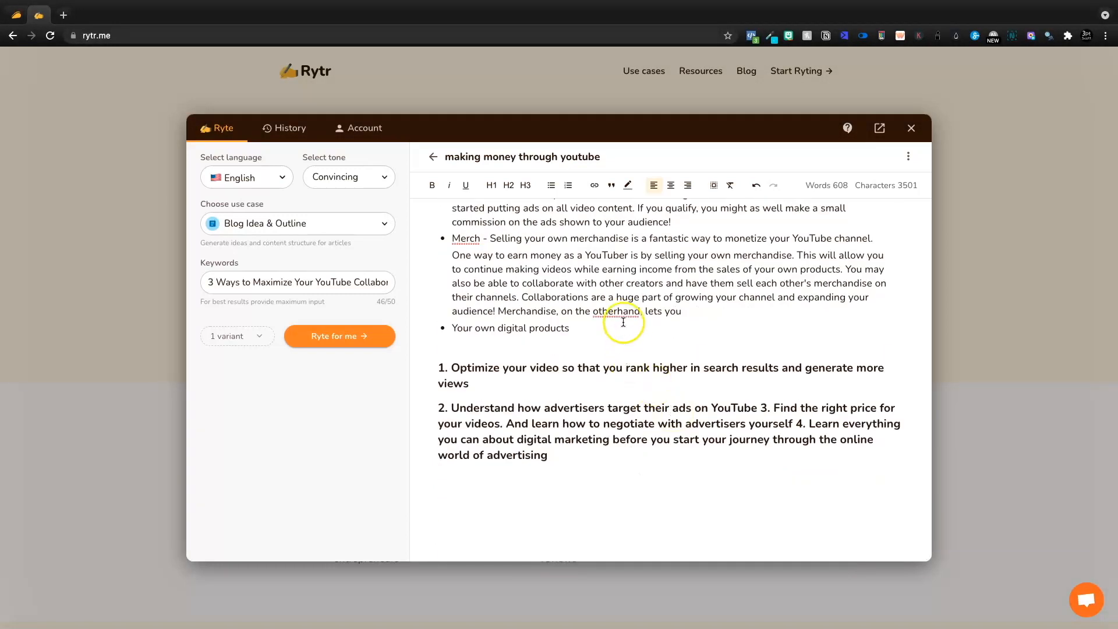
right_click(623, 316)
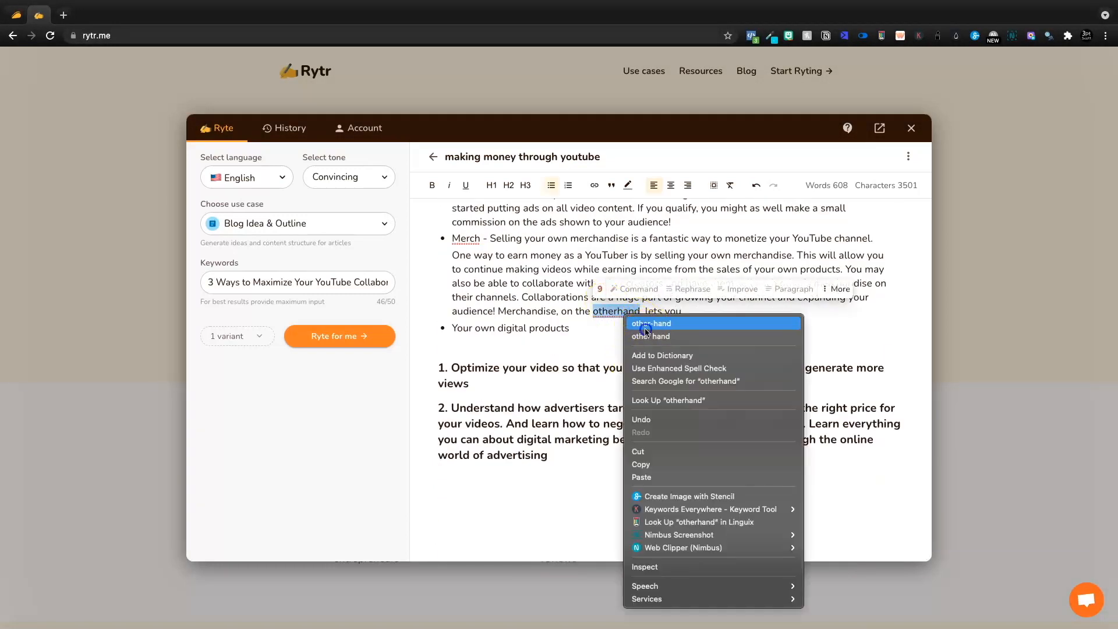
left_click(645, 331)
left_click(694, 315)
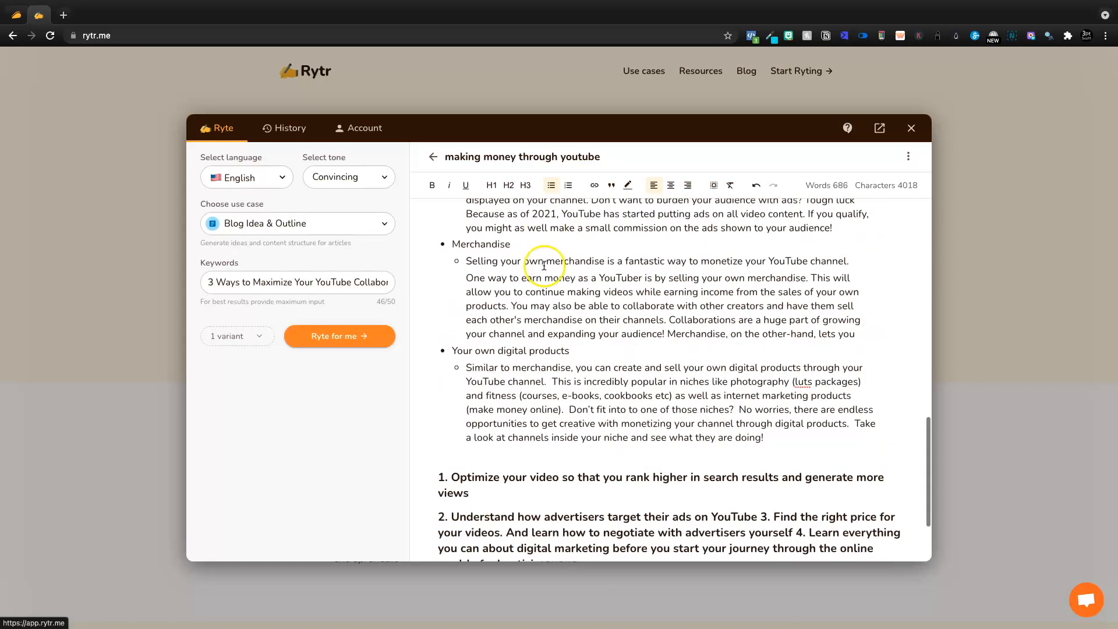
Step: Delete the leftover numbered headings about optimizing videos and understanding advertisers at the end of the article
scroll(507, 265, "up", 15)
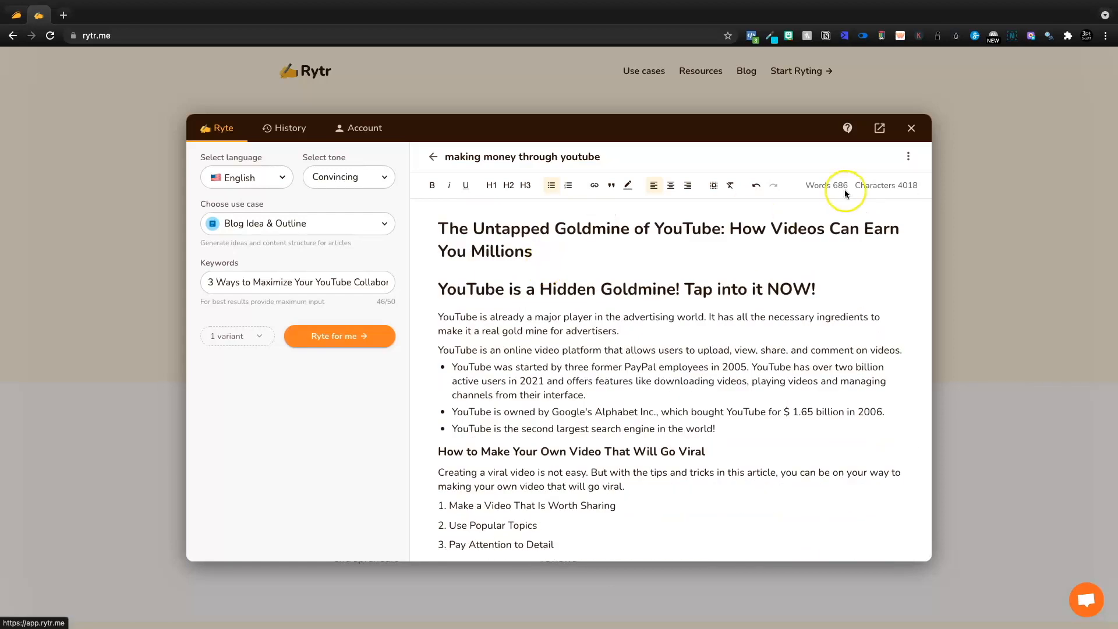
scroll(619, 429, "down", 15)
left_click_drag(582, 478, 382, 357)
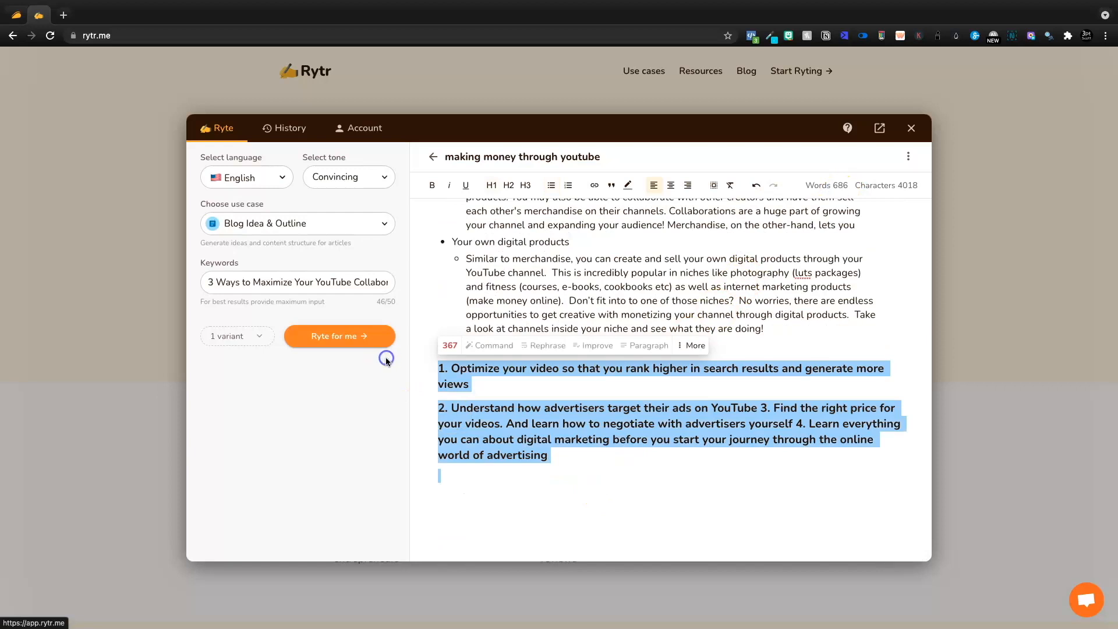
key("BackSpace")
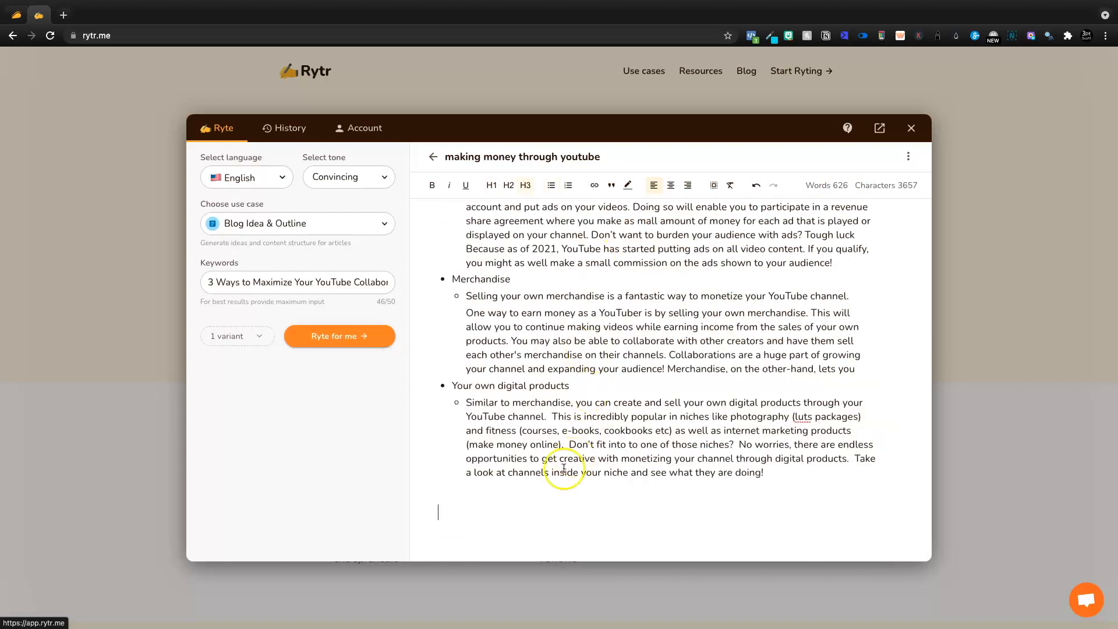
Step: Insert a blank line between the "second largest search engine" bullet and the "How to Make Your Own Video That Will Go Viral" heading
scroll(526, 507, "up", 15)
scroll(527, 509, "down", 3)
scroll(527, 509, "up", 3)
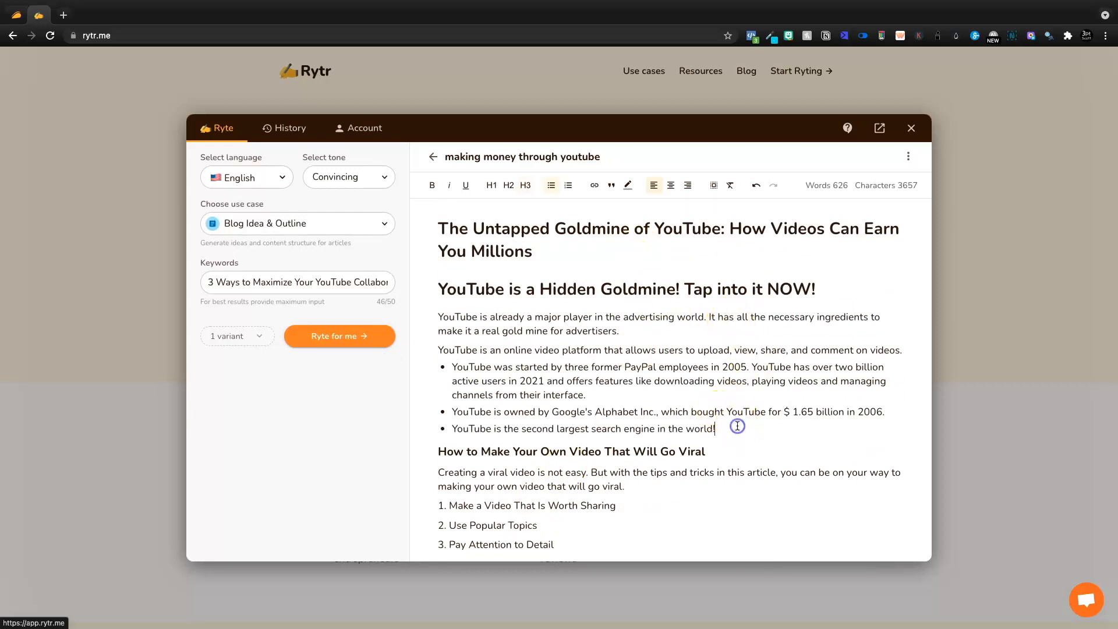
key("Return")
key("Return")
Step: Extend the advertising paragraph with "The more advertisers on the platform, the more opportunities there are for content creators" and a sentence on massive-audience revenues
left_click(675, 330)
type("The more adve")
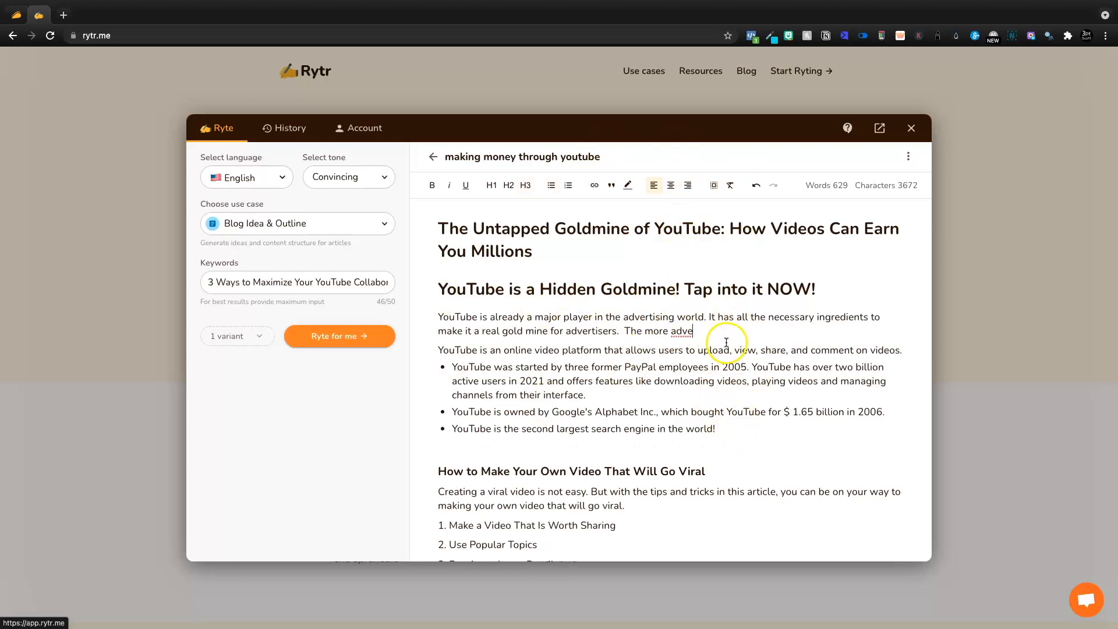
scroll(724, 342, "down", 10)
scroll(727, 341, "up", 10)
left_click_drag(523, 308, 708, 321)
right_click(699, 331)
key("Escape")
right_click(699, 331)
left_click(713, 339)
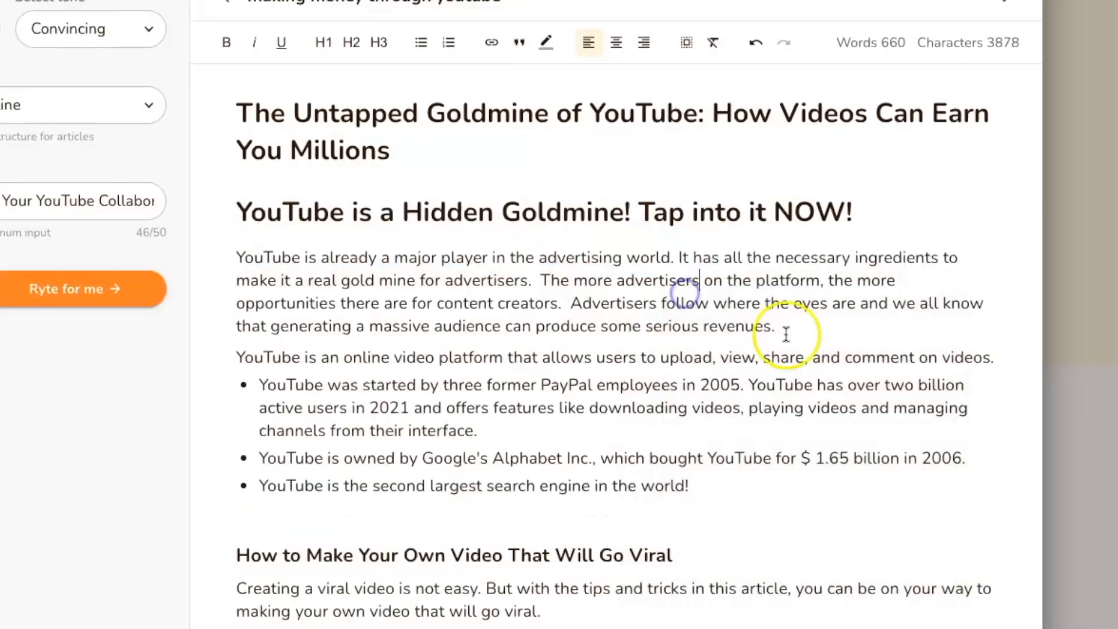
left_click_drag(775, 360, 681, 332)
left_click(682, 332)
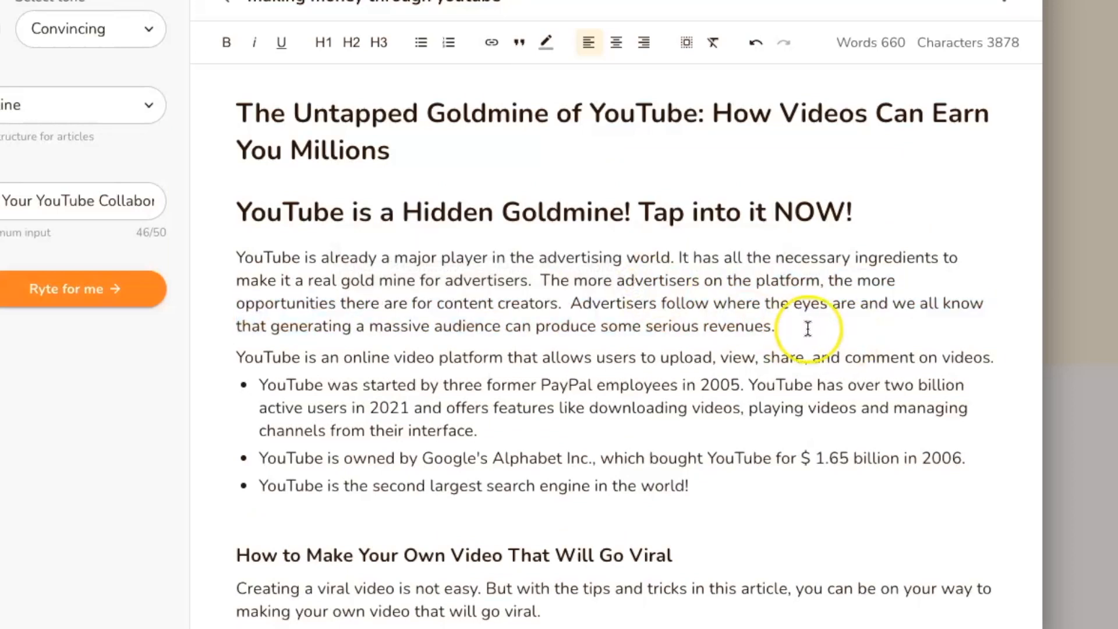
left_click_drag(806, 324, 607, 315)
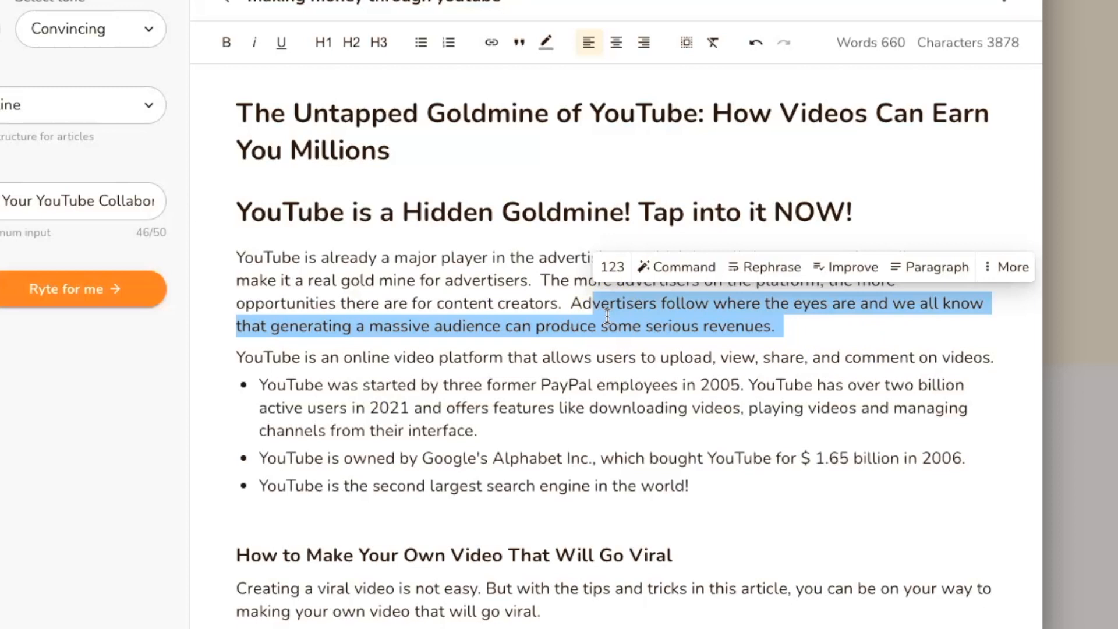
left_click(647, 355)
Step: Move the online video platform sentence and its bullets above the advertising paragraph and start a new line after the last bullet
left_click_drag(690, 486, 239, 357)
key("BackSpace")
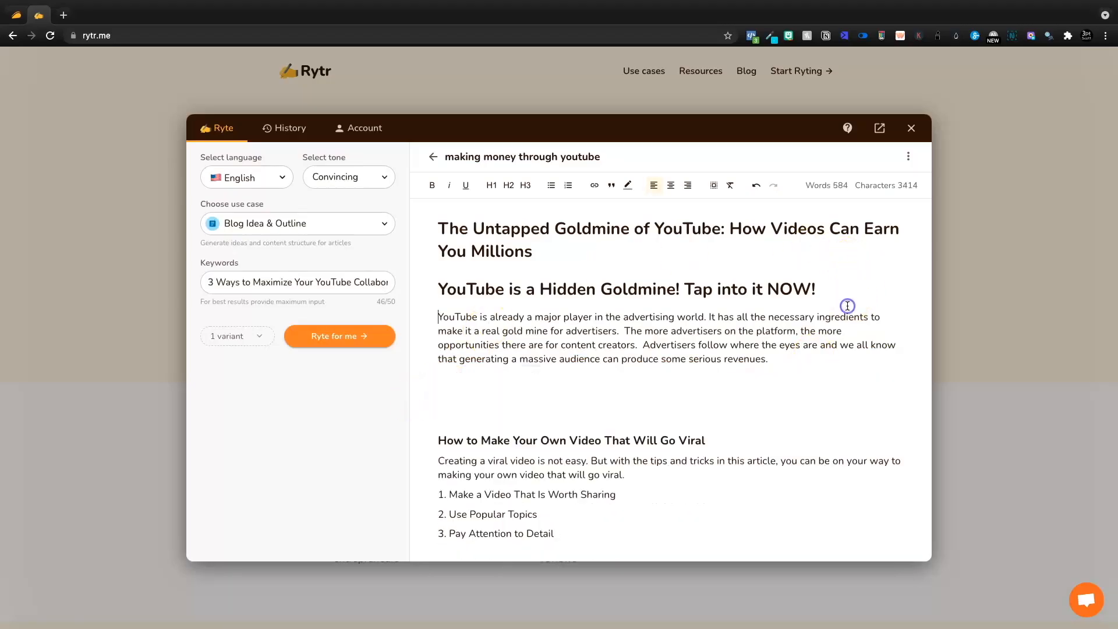
key("ctrl+z")
key("ctrl+z")
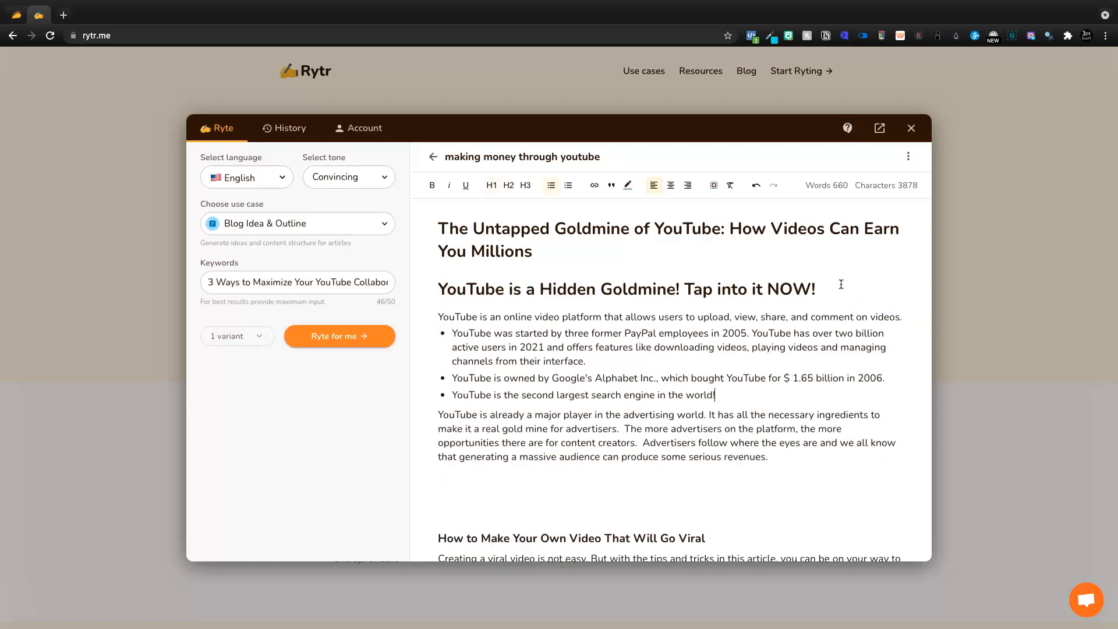
key("Return")
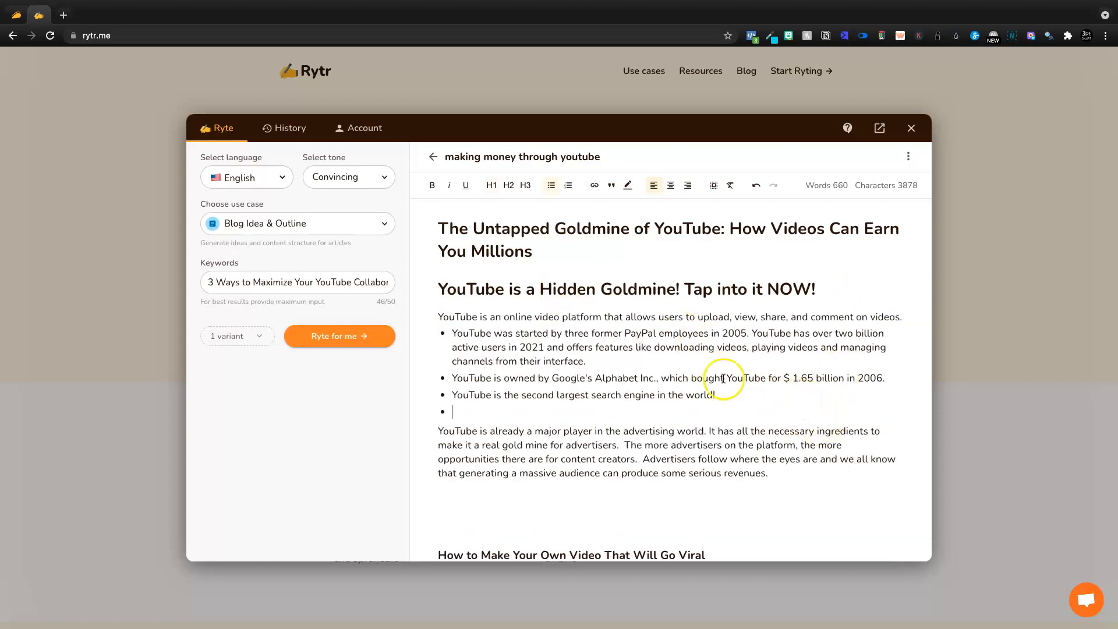
Step: Remove "in this article" and open the viral video paragraph with "To monetize a YouTube channel, you're going to need eyeballs on your content."
scroll(916, 325, "down", 3)
left_click_drag(908, 390, 447, 338)
left_click(479, 373)
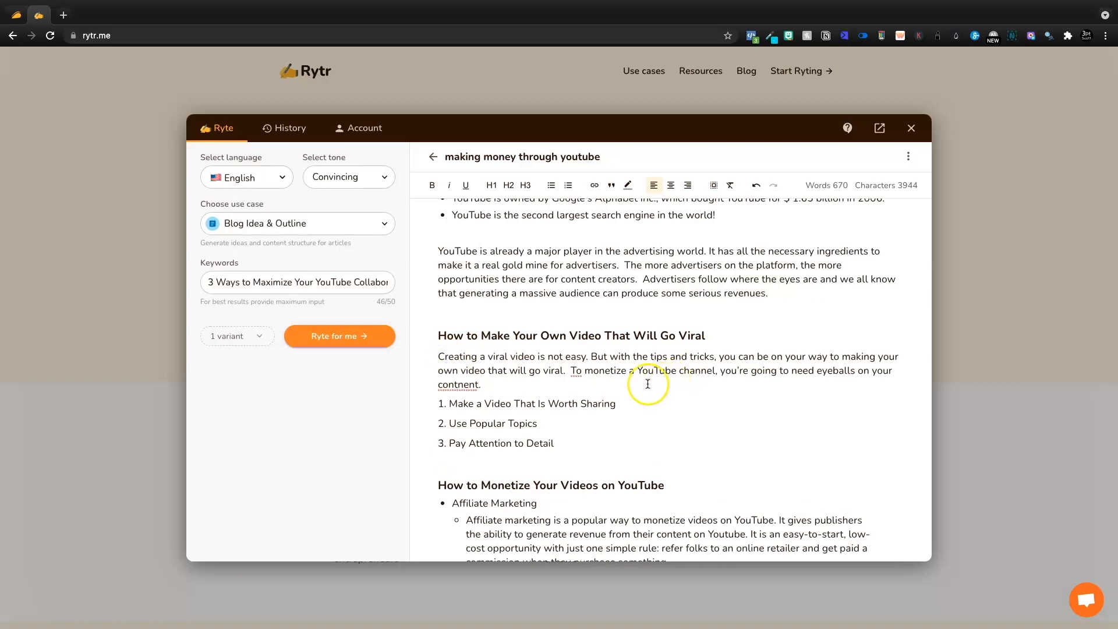
left_click_drag(647, 384, 563, 371)
key("ctrl+x")
left_click(438, 357)
key("ctrl+v")
right_click(763, 364)
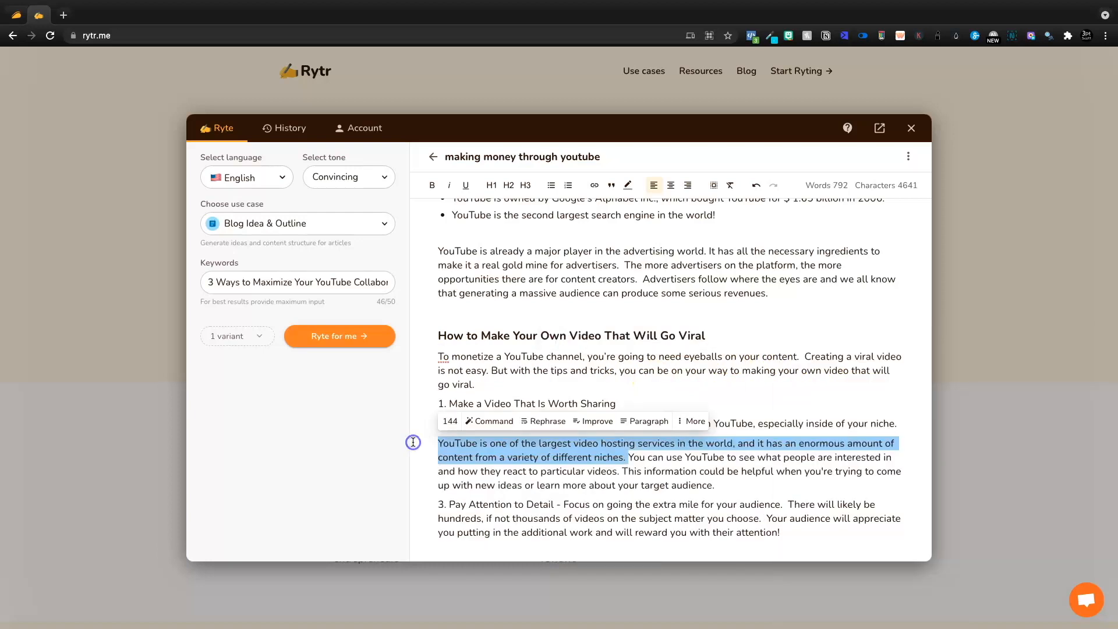
Step: Delete the sentence about YouTube being one of the largest video hosting services under Use Popular Topics and reread the remaining tips
key("BackSpace")
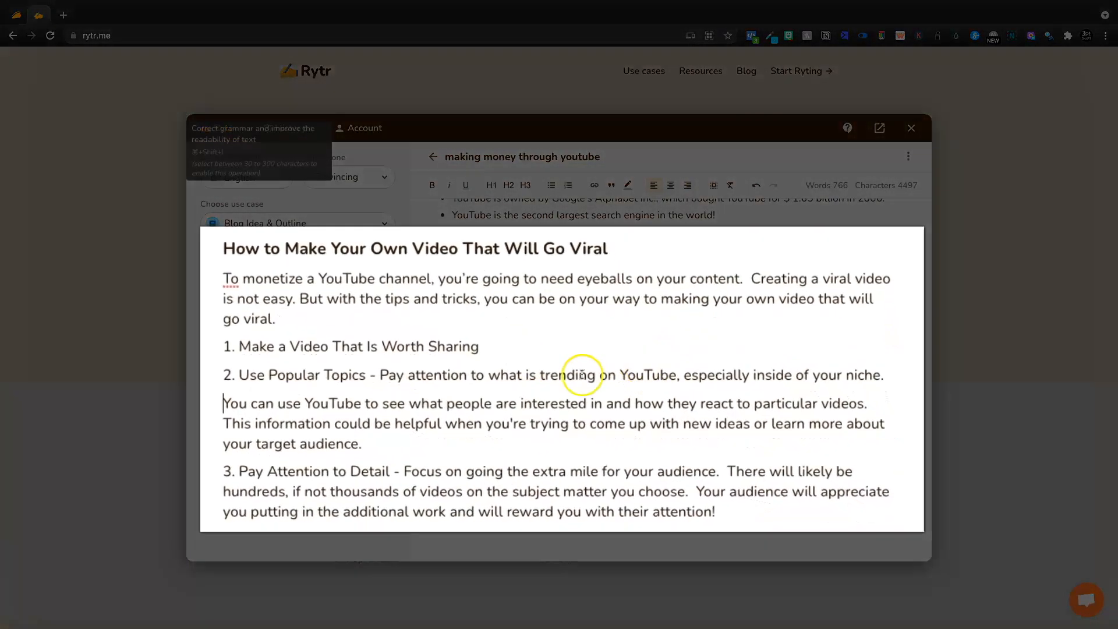
left_click_drag(341, 365, 883, 359)
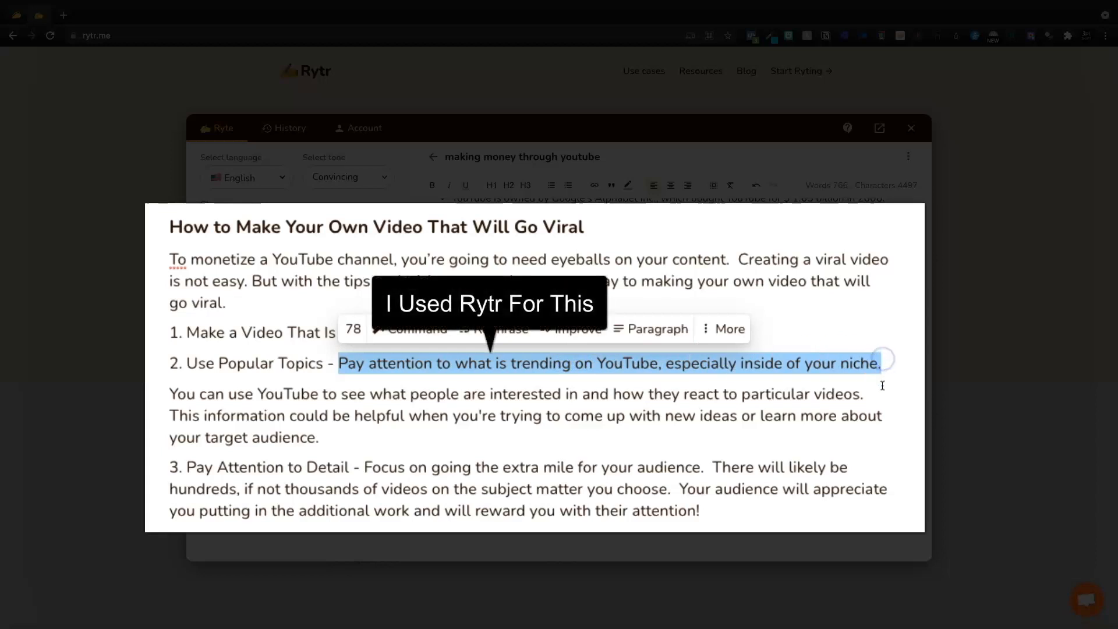
left_click(231, 399)
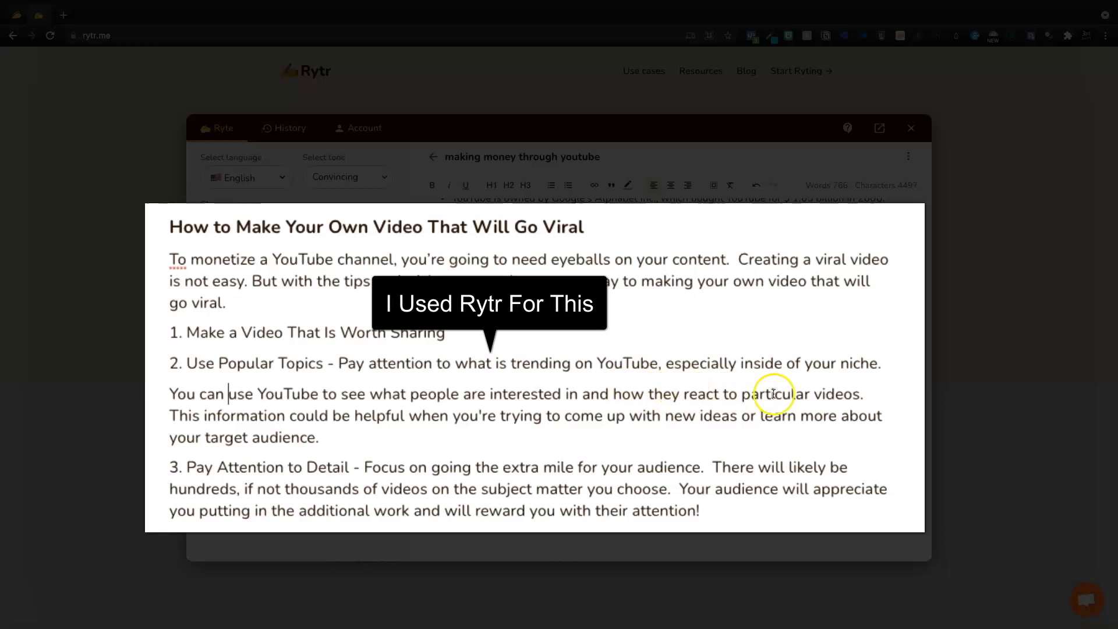
left_click_drag(353, 433, 747, 416)
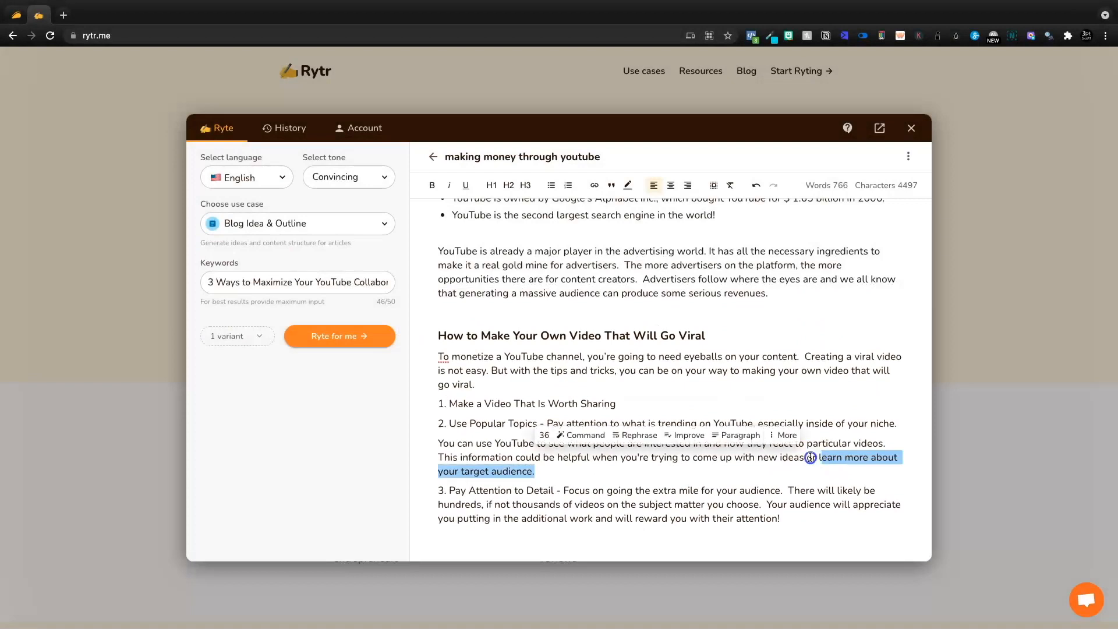
left_click_drag(810, 458, 455, 467)
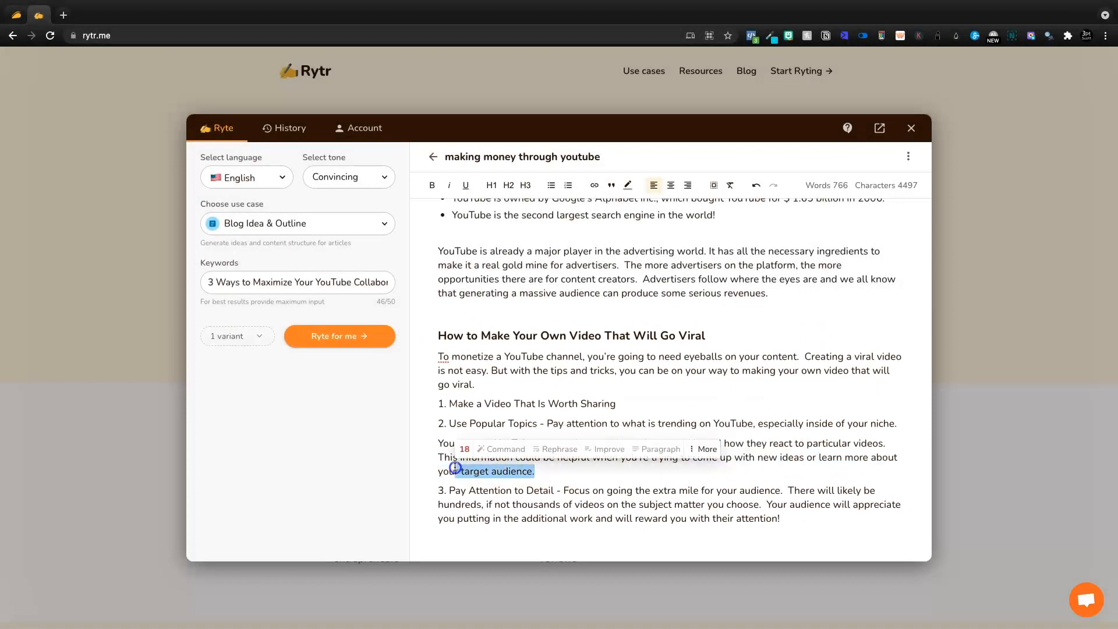
left_click(454, 467)
Step: Add an explanation about trial and error to the "Make a Video That Is Worth Sharing" tip and italicize the three numbered tip titles
left_click_drag(616, 404, 449, 404)
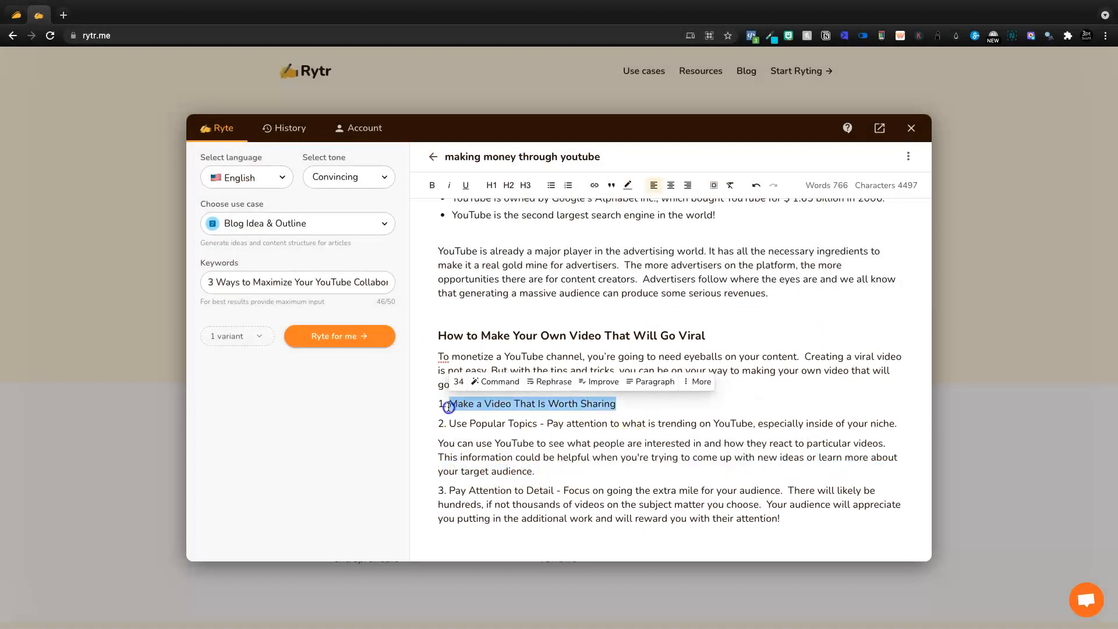
left_click(656, 382)
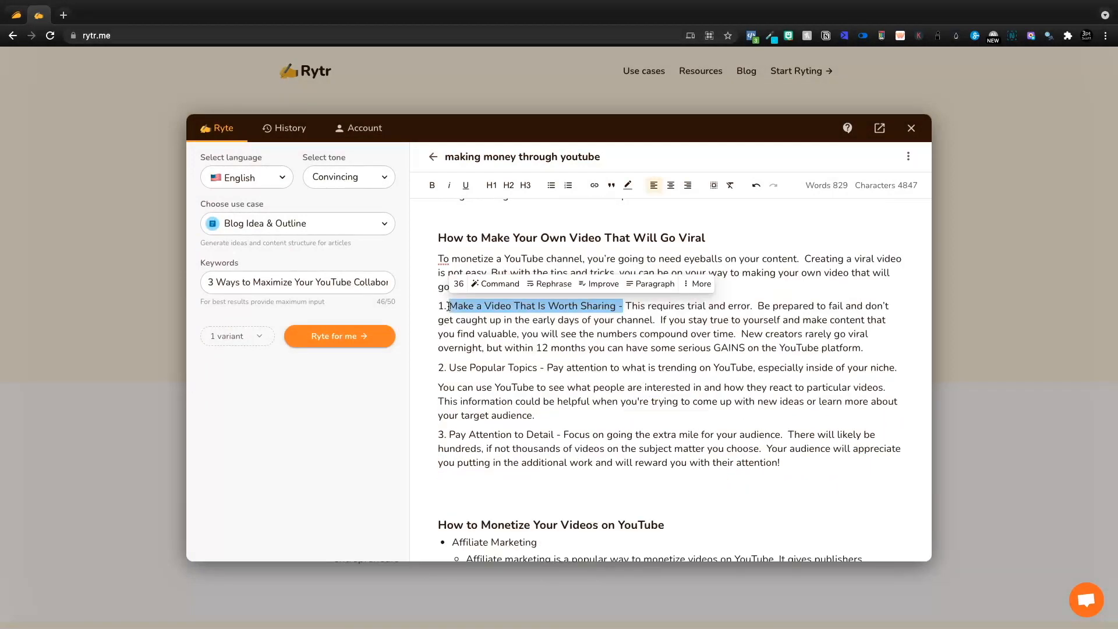
left_click_drag(540, 368, 447, 369)
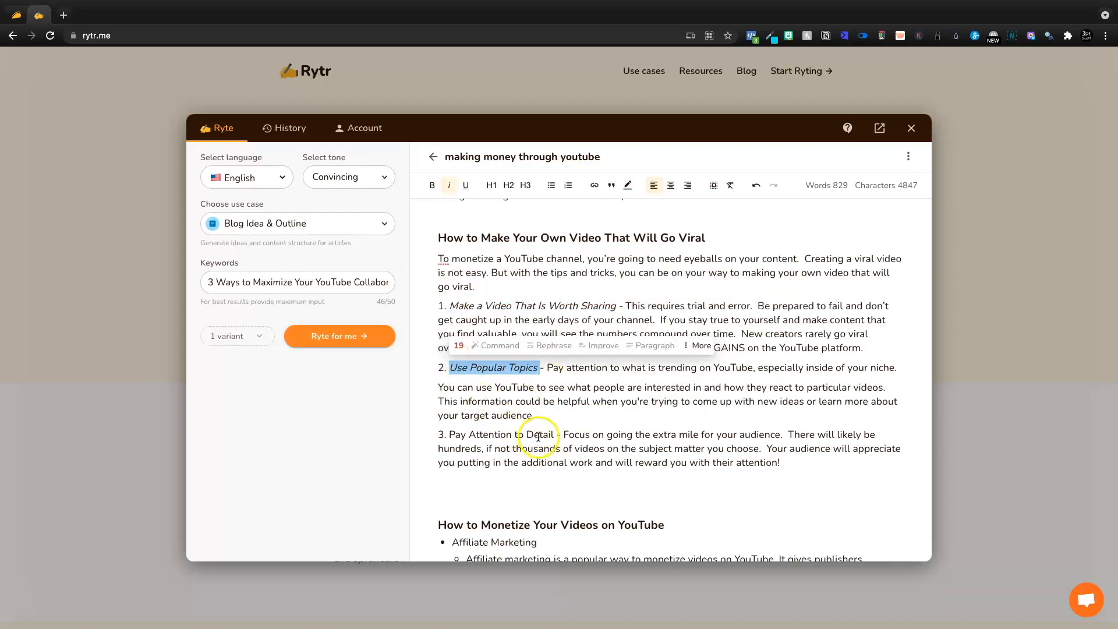
left_click_drag(554, 435, 450, 438)
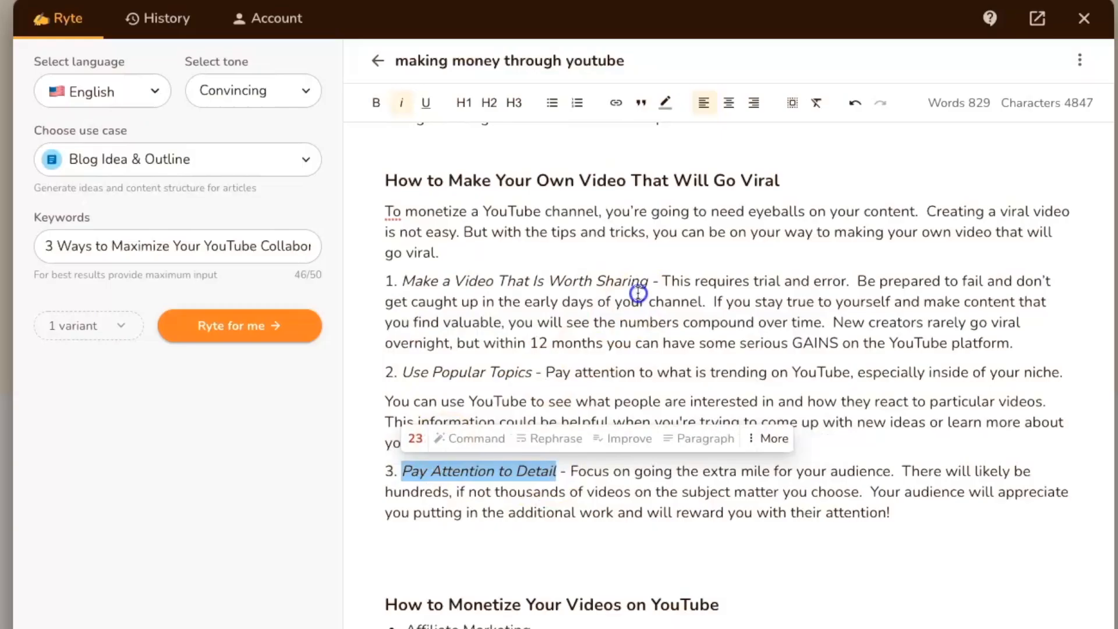
Step: Split the "YouTube has over two billion active users" sentence into its own bullet and look through the rest of the article
scroll(609, 313, "up", 5)
scroll(608, 313, "down", 10)
scroll(609, 312, "up", 10)
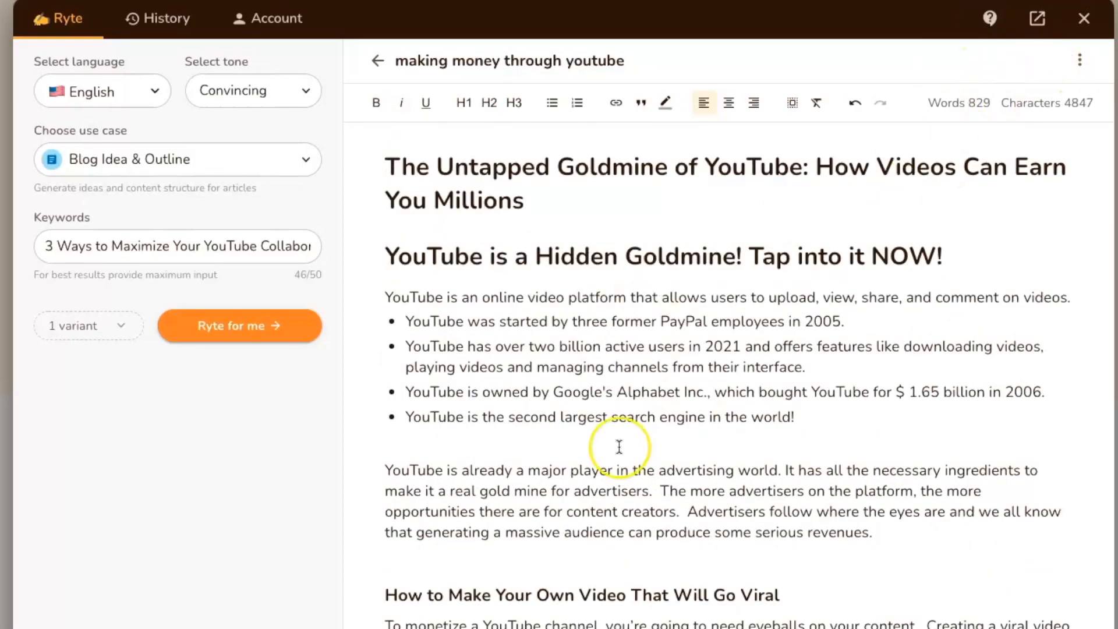
scroll(617, 448, "down", 10)
scroll(619, 448, "up", 10)
scroll(619, 447, "down", 15)
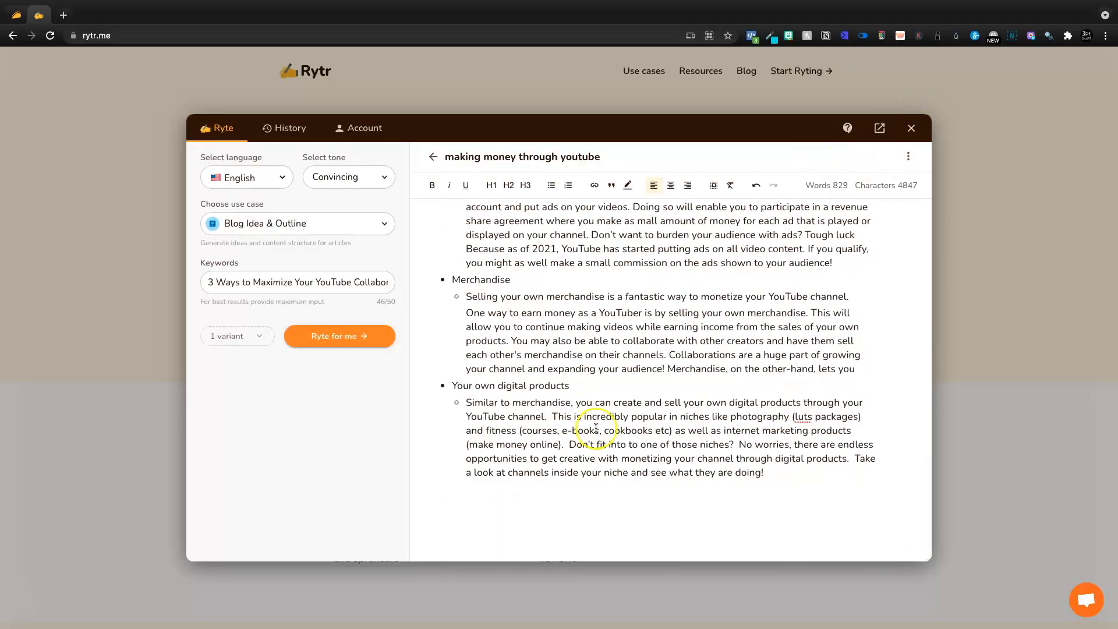
Step: Add a closing paragraph about YouTube as a powerful marketing tool at the article's end and a blank line below the main title
left_click(539, 536)
key("ctrl+v")
scroll(670, 442, "down", 5)
left_click_drag(697, 514, 406, 491)
left_click(596, 412)
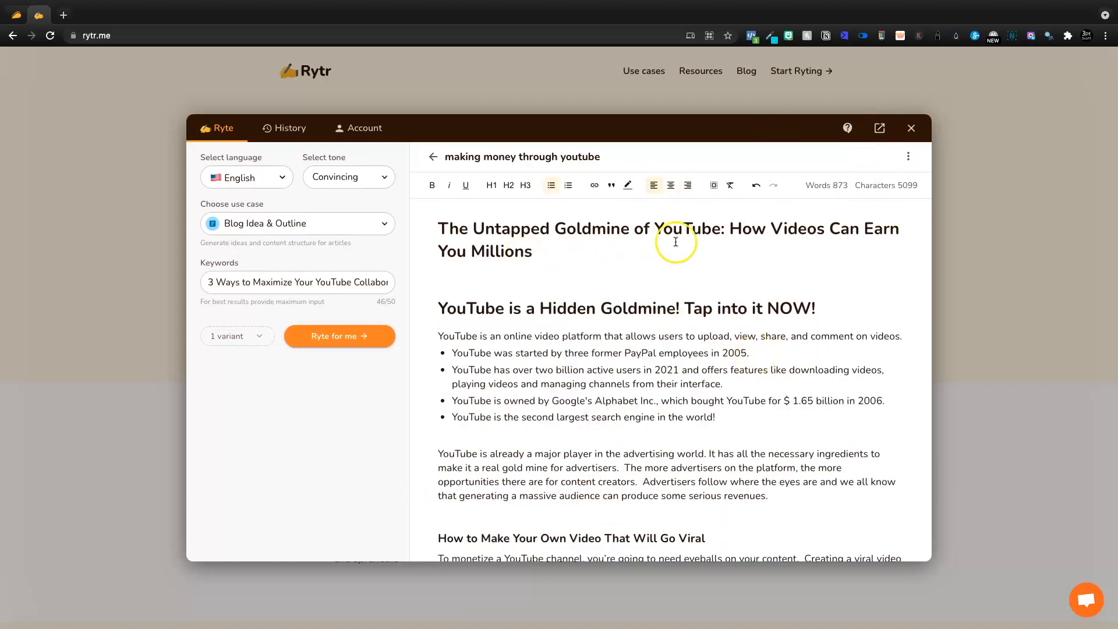
left_click_drag(536, 252, 424, 217)
left_click(725, 239)
scroll(716, 230, "down", 20)
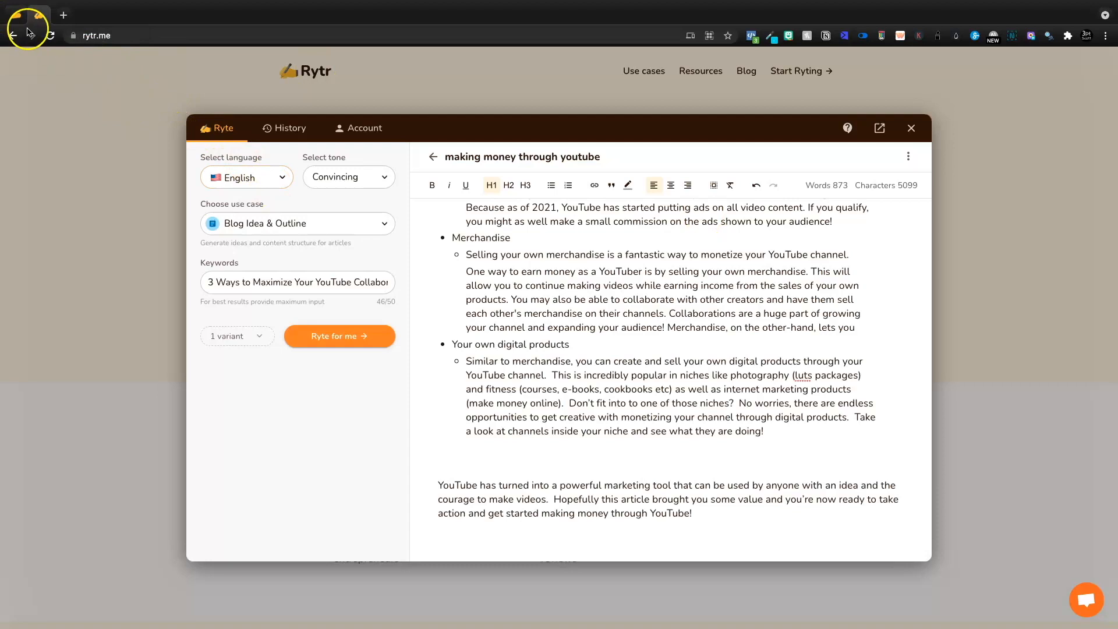
Step: Check the credits used this month in the account's usage overview
left_click(358, 128)
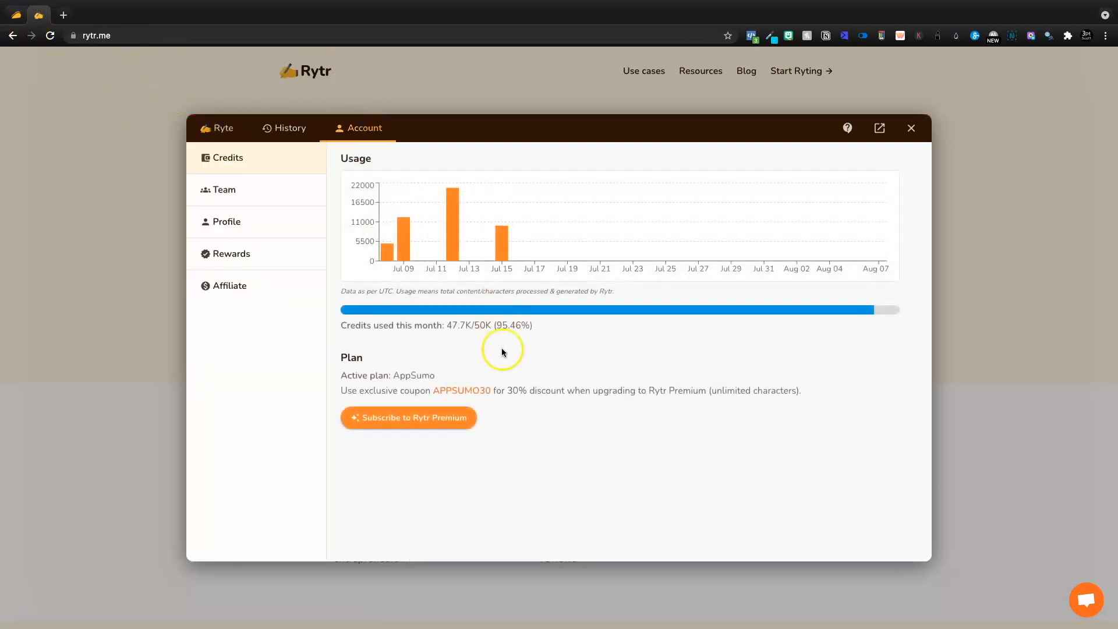
left_click_drag(560, 321, 351, 316)
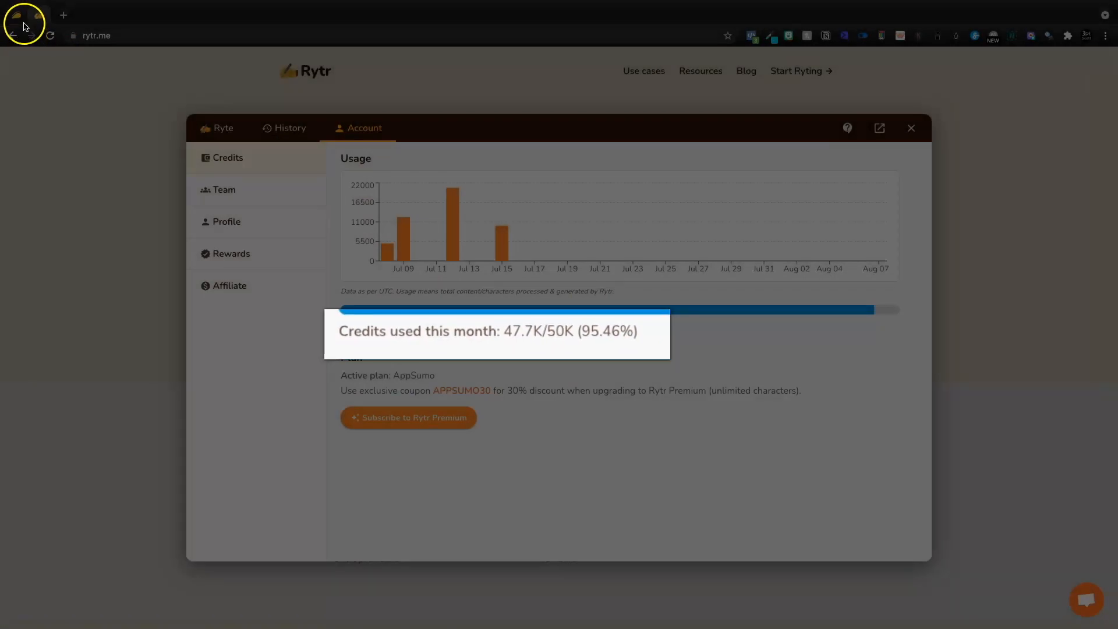
Step: Switch to the AppSumo listing for Rytr and read the first customer review
left_click(18, 15)
scroll(449, 304, "down", 5)
scroll(449, 304, "up", 3)
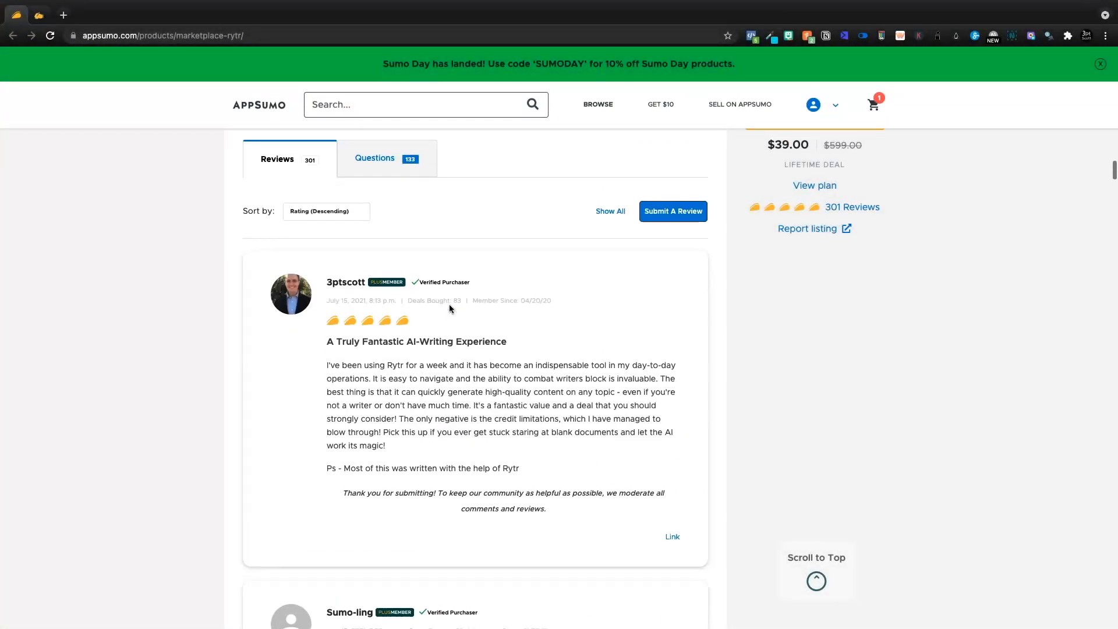
scroll(449, 304, "up", 20)
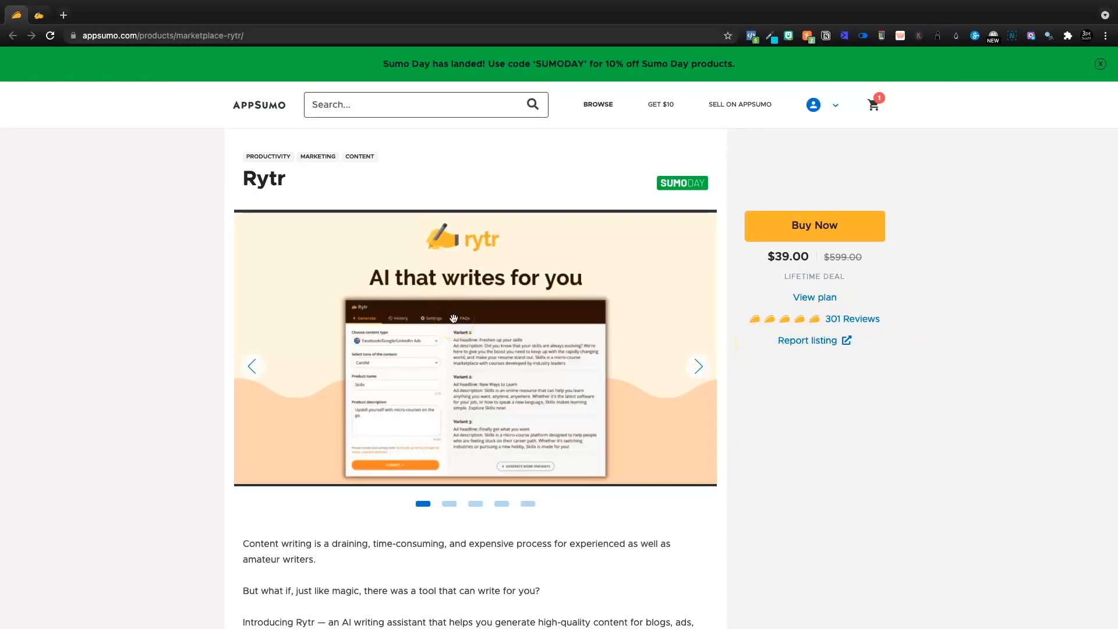
Step: Examine the lifetime deal's price and included features, highlighting the monthly character allowance
scroll(452, 317, "down", 15)
scroll(452, 317, "up", 8)
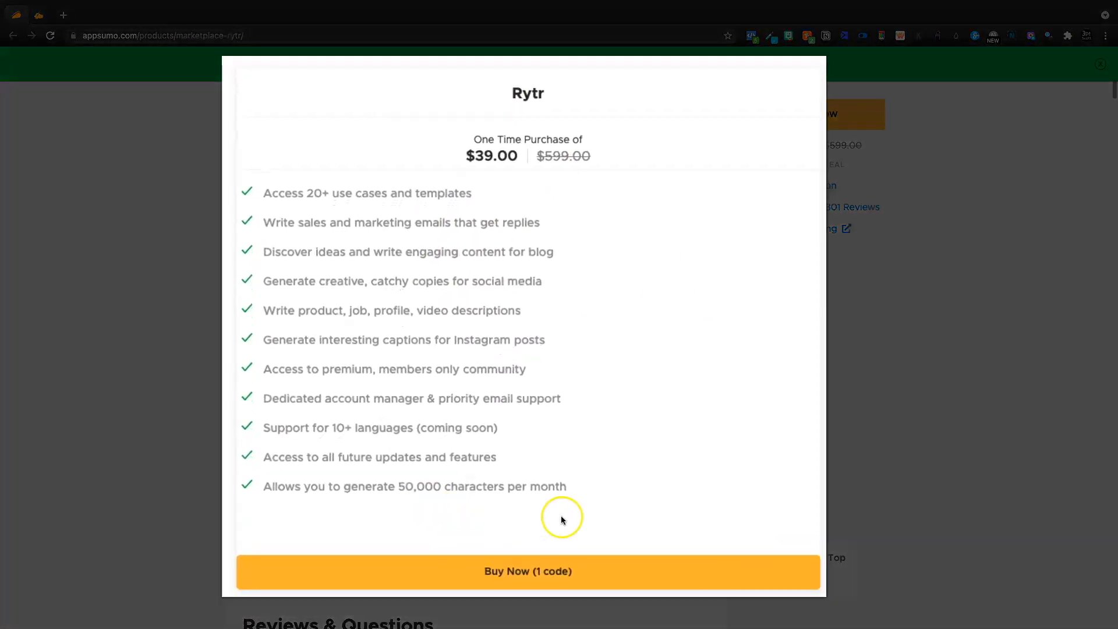
left_click_drag(530, 520, 546, 454)
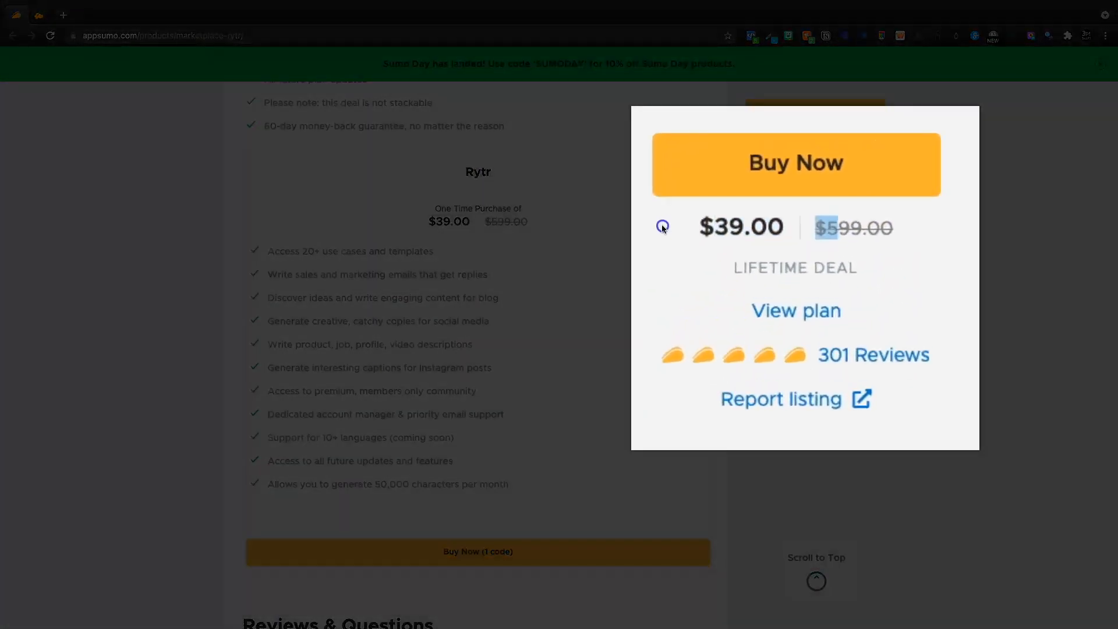
left_click(709, 186)
scroll(606, 536, "up", 1)
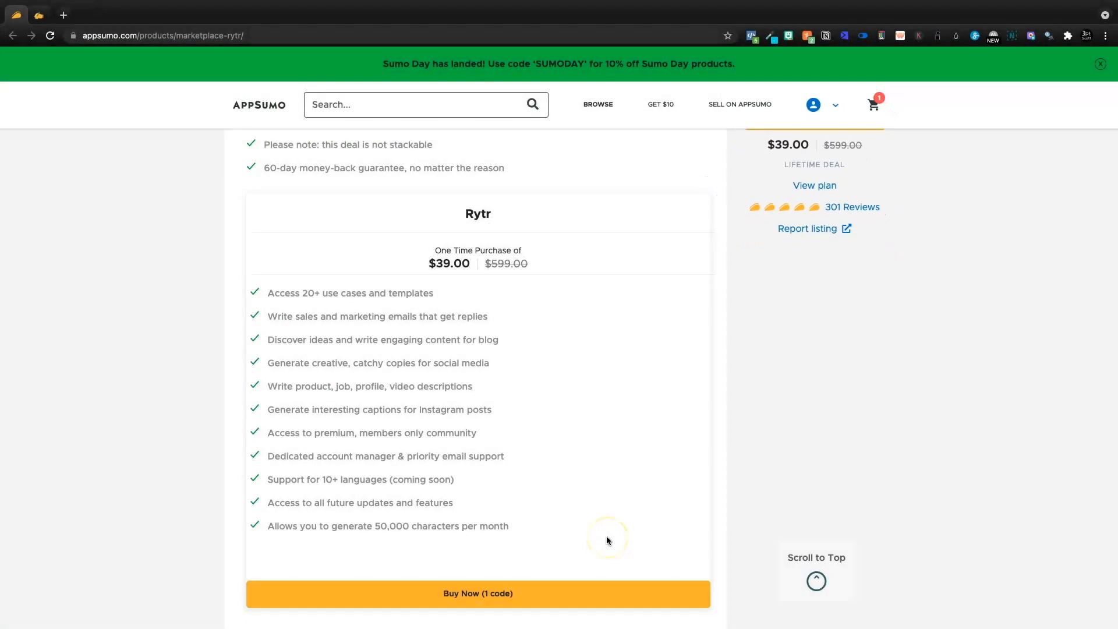
triple_click(606, 508)
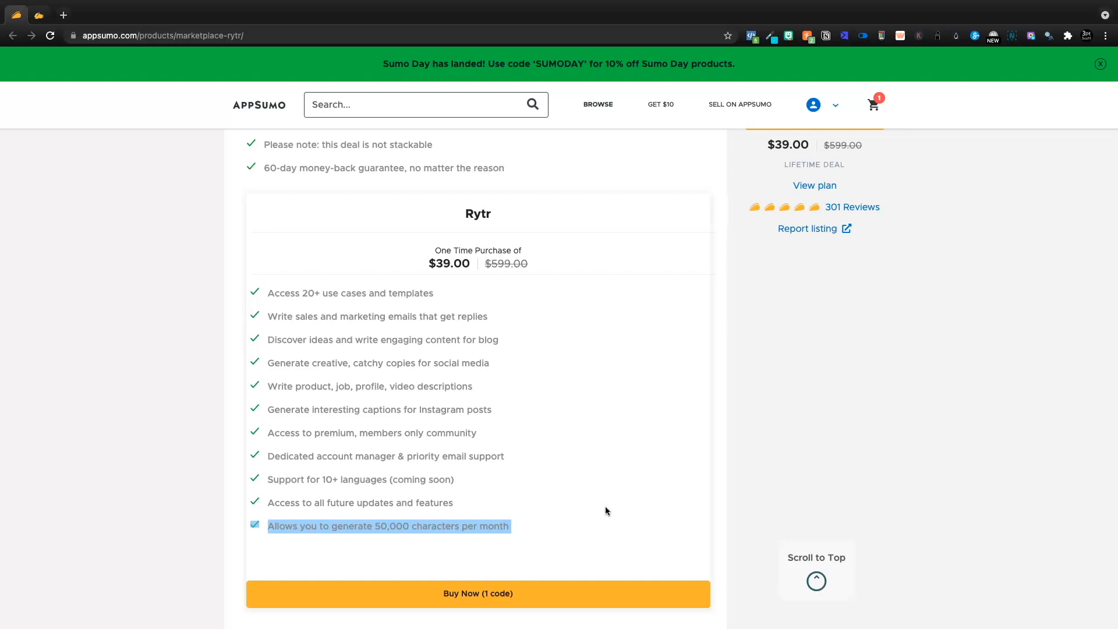
Step: Look through the founder's message about the planned Rytr features on the AppSumo page
scroll(604, 502, "up", 15)
scroll(604, 502, "down", 15)
scroll(603, 503, "down", 15)
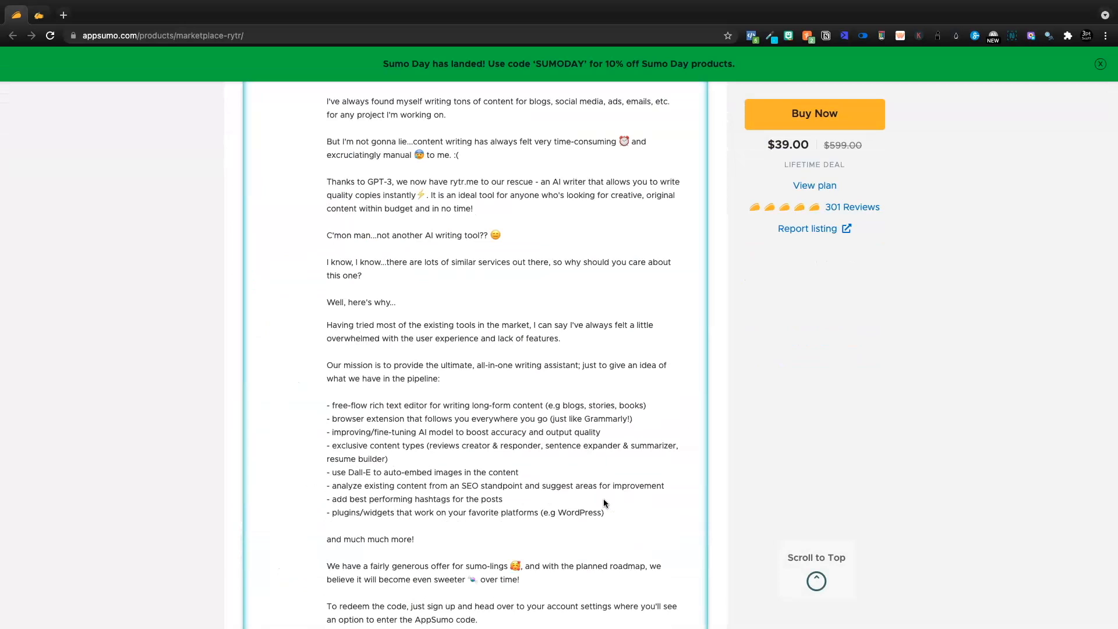
scroll(603, 503, "up", 15)
Step: Switch back to Rytr and review this month's credit usage against the plan's allowance
left_click(39, 15)
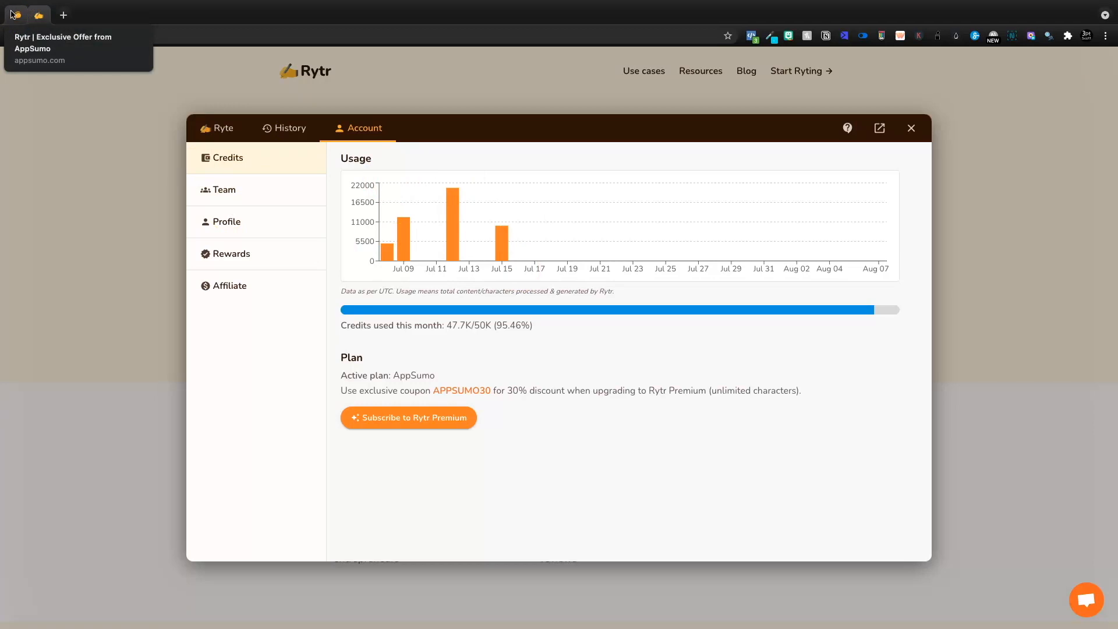
left_click_drag(527, 328, 446, 325)
left_click(501, 334)
left_click_drag(555, 333, 383, 330)
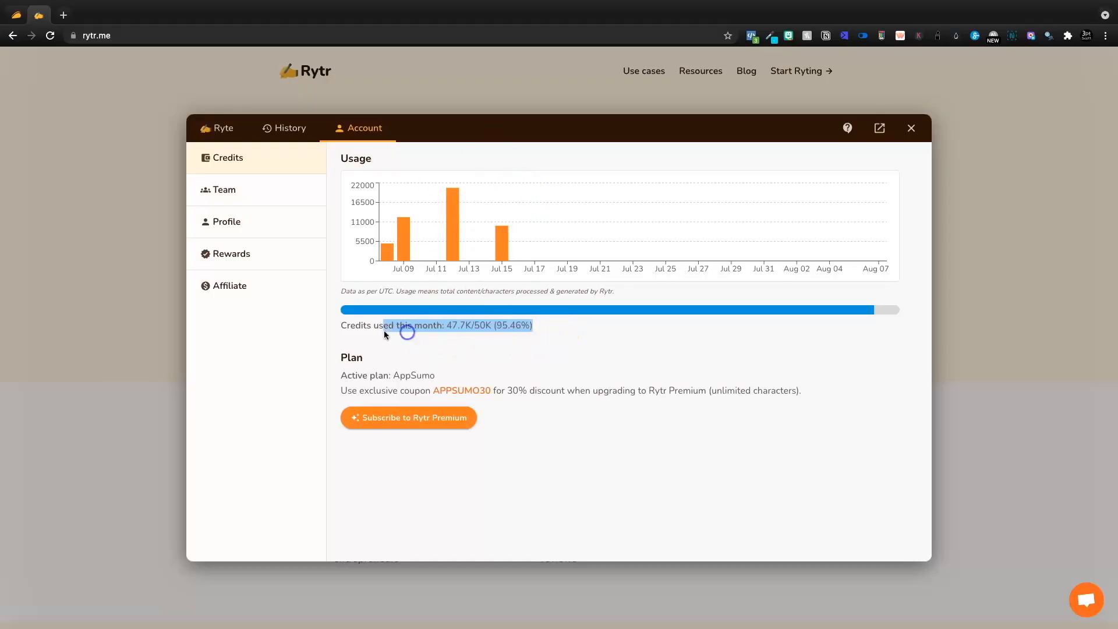
left_click(472, 340)
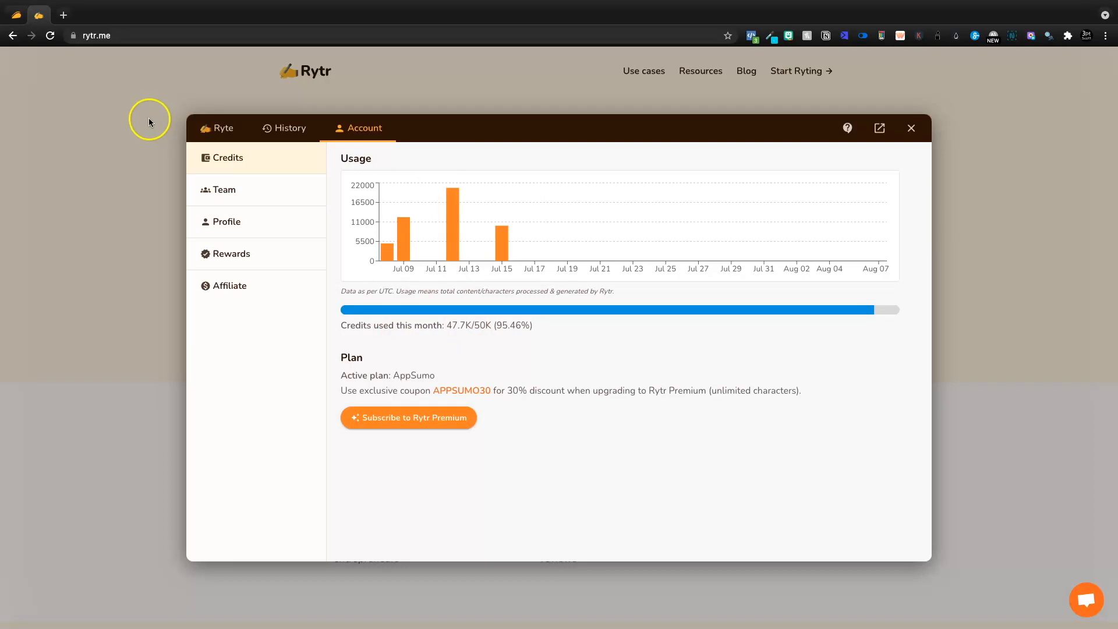